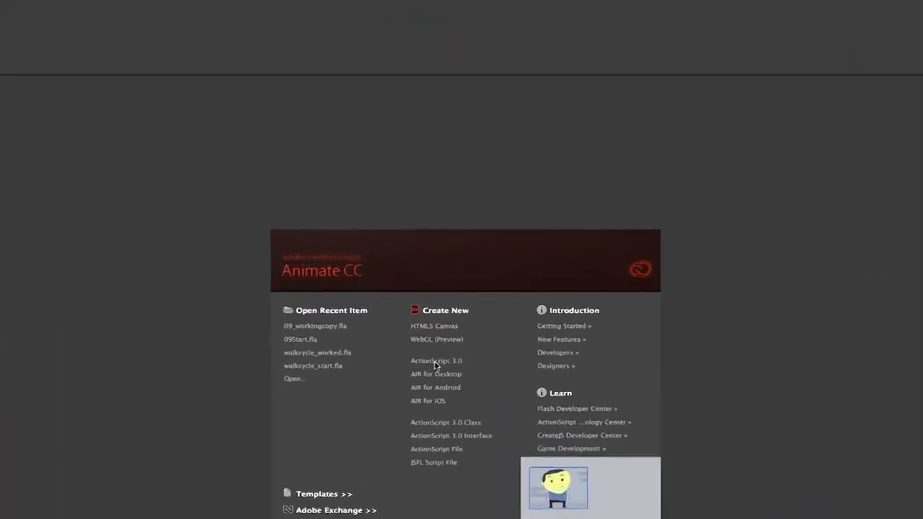
Create a new ActionScript 3.0 document and fit the stage in the window
click(430, 380)
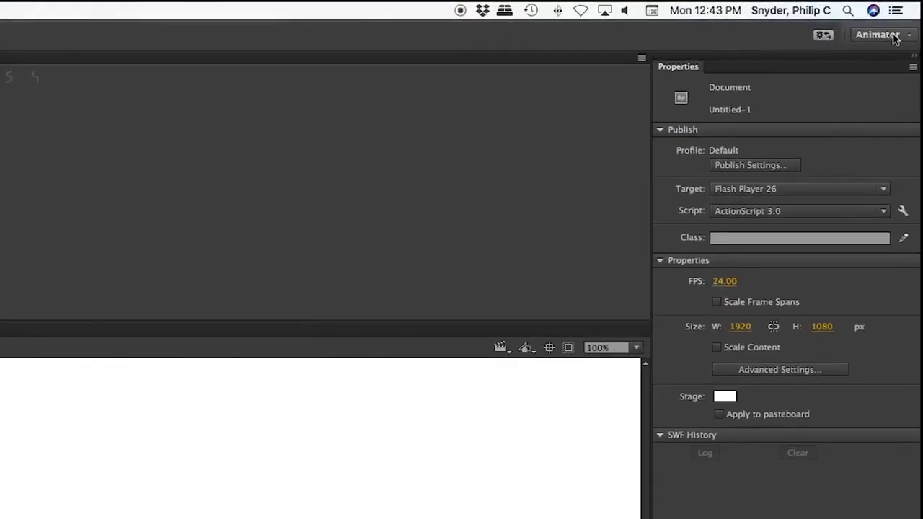
click(636, 349)
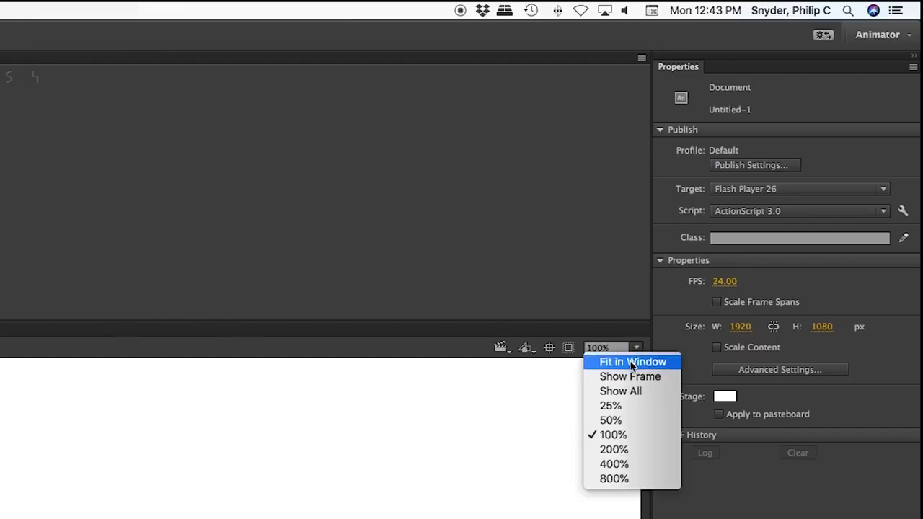
click(632, 364)
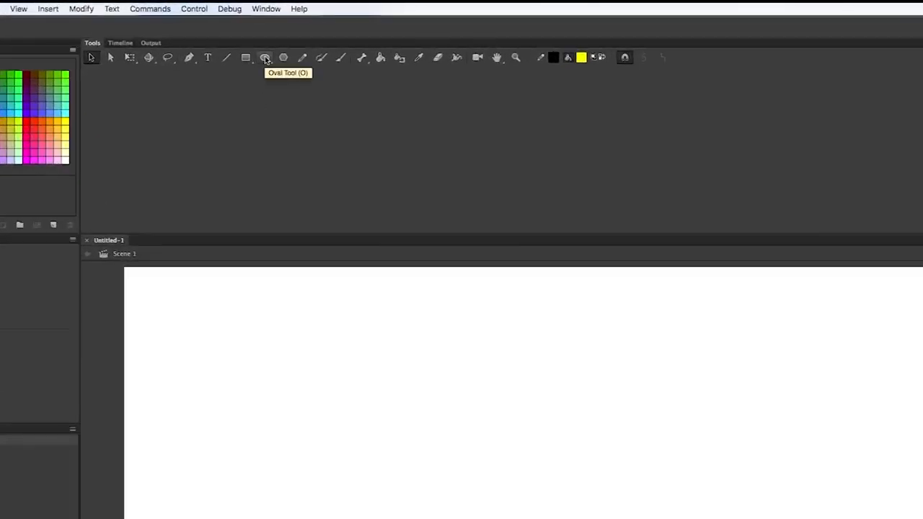
Draw a yellow-filled circle with a black outline of stroke size 3 near the centre of the stage
click(266, 59)
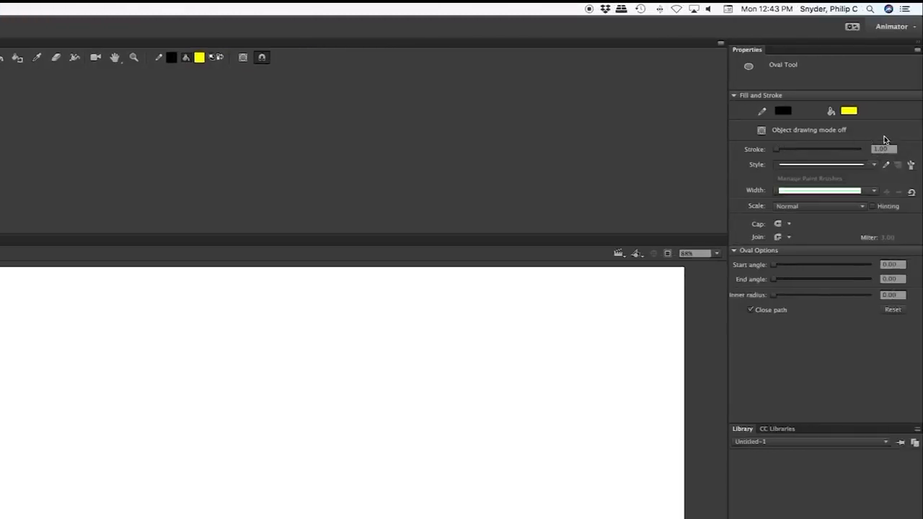
click(884, 150)
text(3)
key(Return)
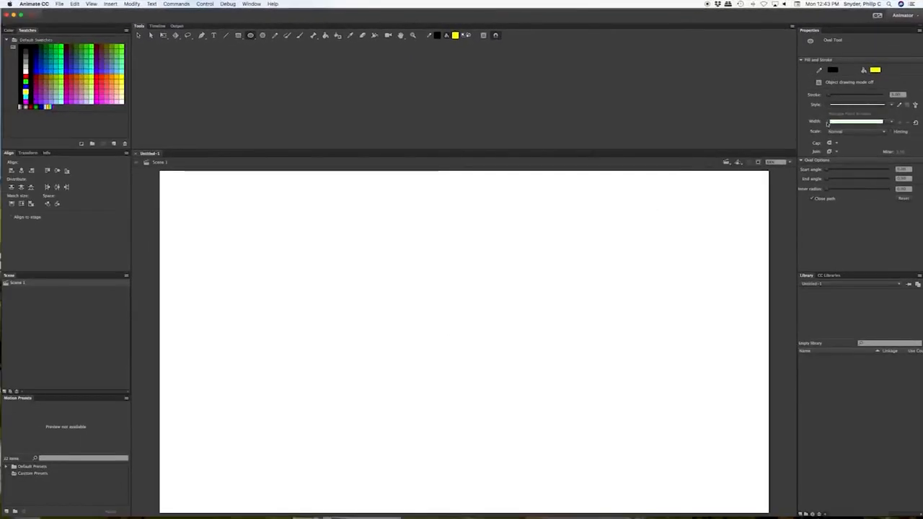
click(876, 70)
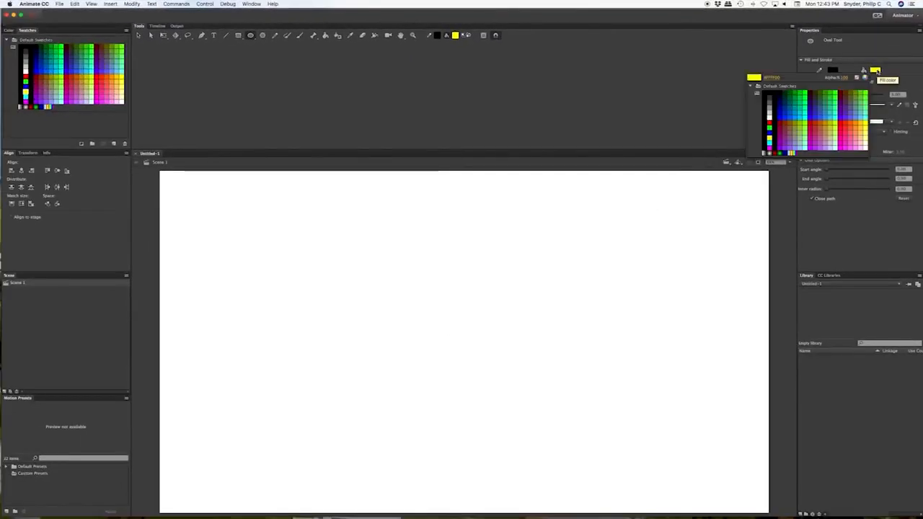
click(865, 124)
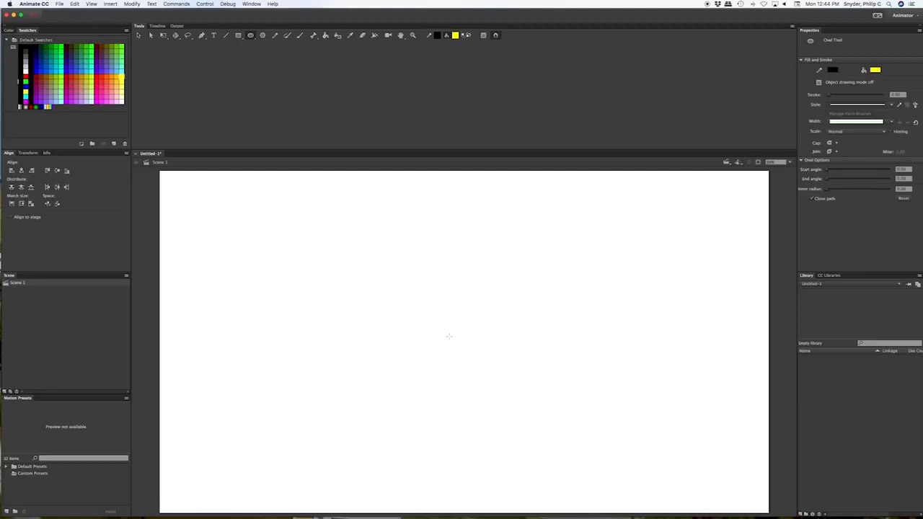
drag(449, 336, 482, 387)
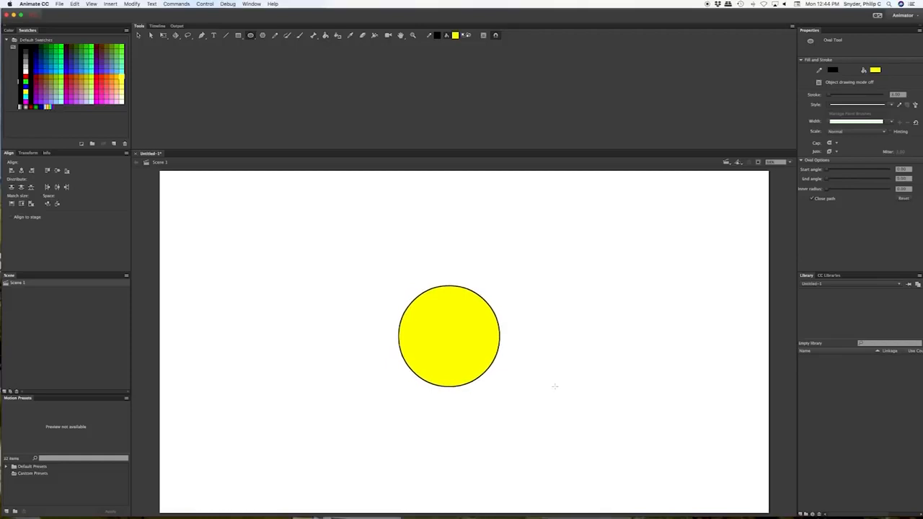
Reshape the circle into an egg by pulling both sides inward and the upper edges into a narrower top
key(v)
drag(495, 311, 485, 311)
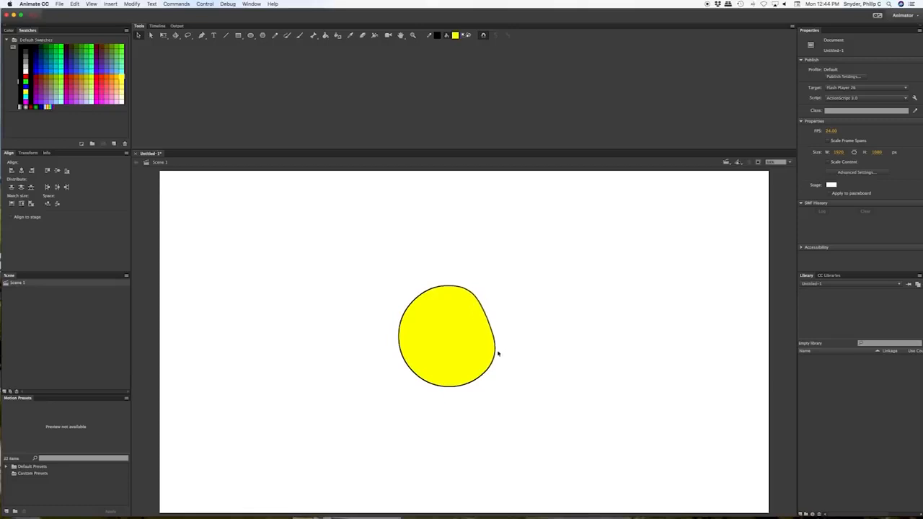
drag(405, 312, 415, 313)
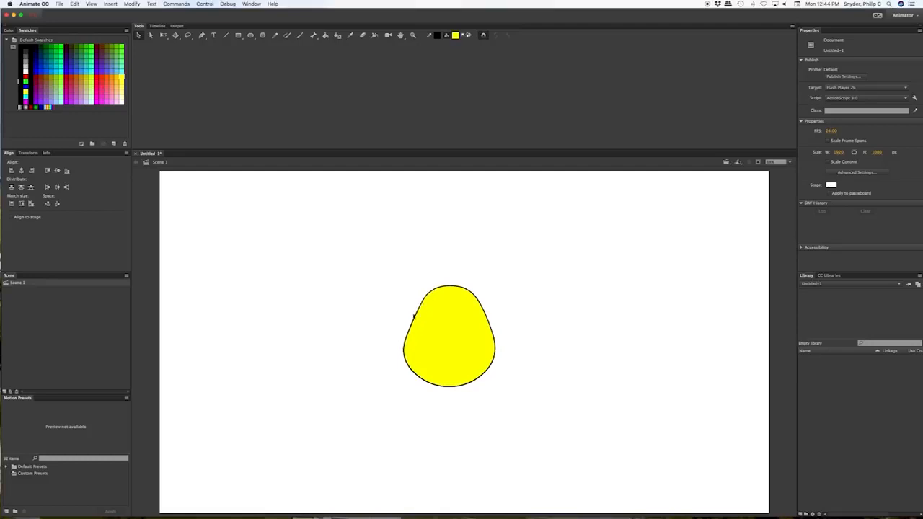
drag(404, 354, 410, 354)
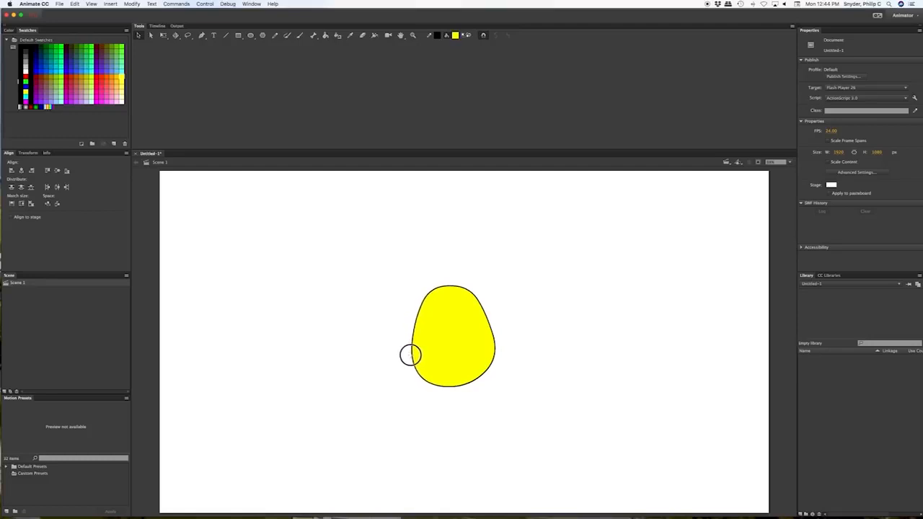
drag(496, 351, 489, 351)
drag(472, 296, 462, 288)
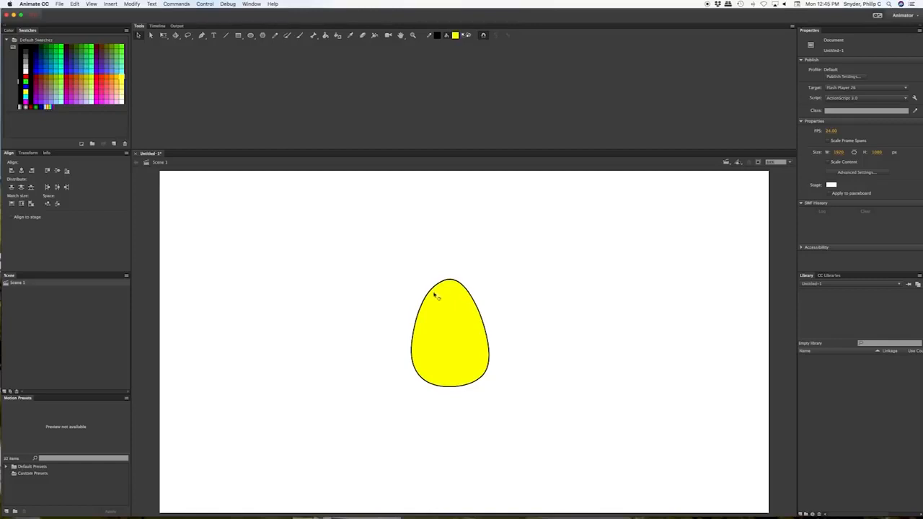
drag(431, 292, 431, 289)
Show the egg outline's anchor points with the Subselection tool and fine-tune the point at its top
key(a)
click(488, 334)
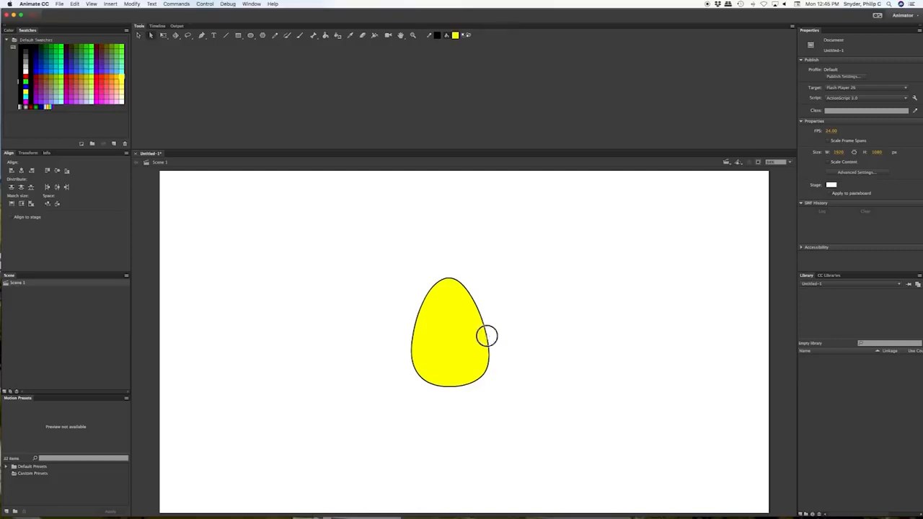
mouse_move(447, 281)
mouse_down()
mouse_move(445, 273)
mouse_move(457, 274)
mouse_move(450, 279)
mouse_up()
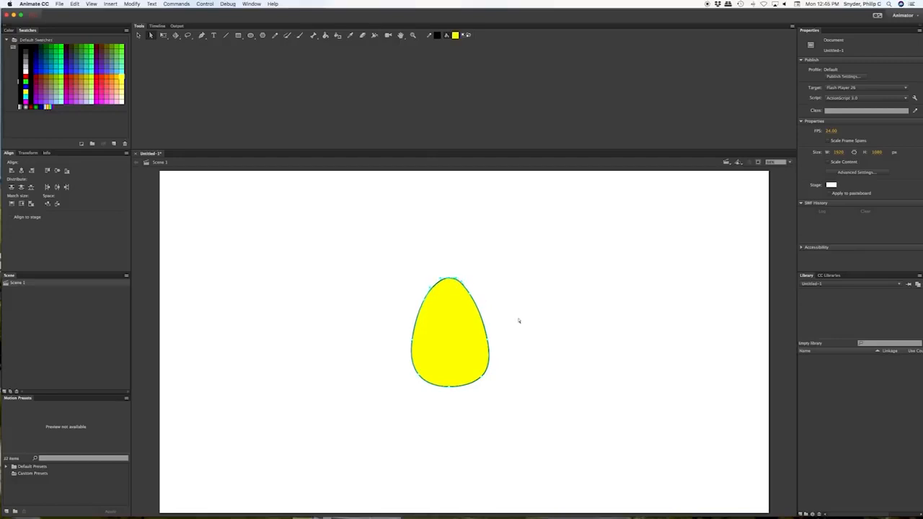
key(v)
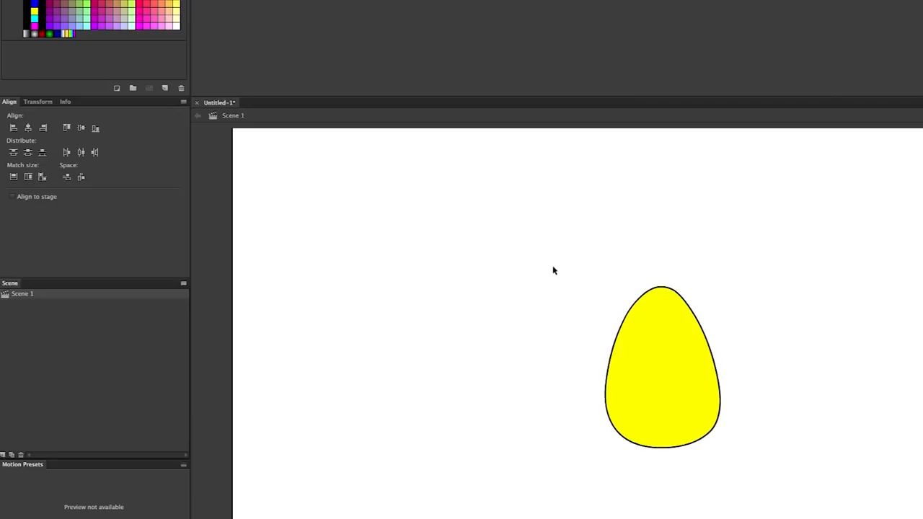
drag(563, 275, 780, 490)
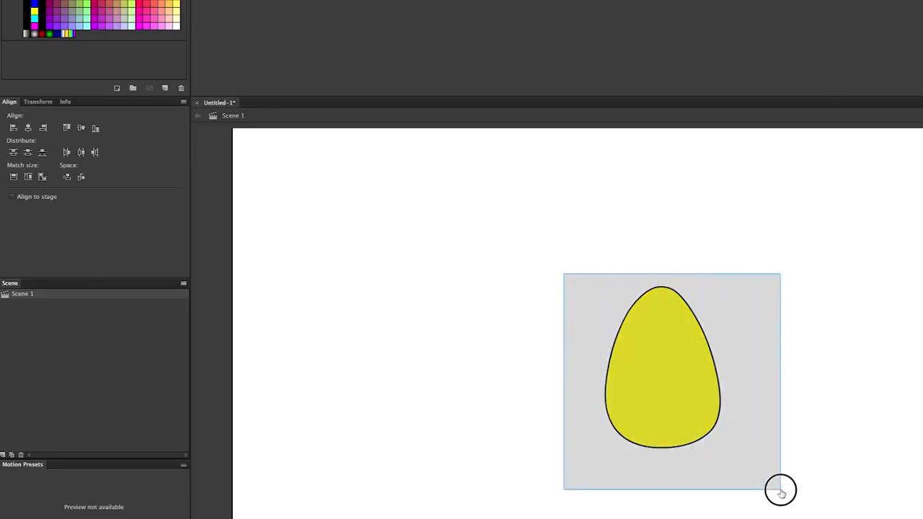
drag(780, 491, 780, 490)
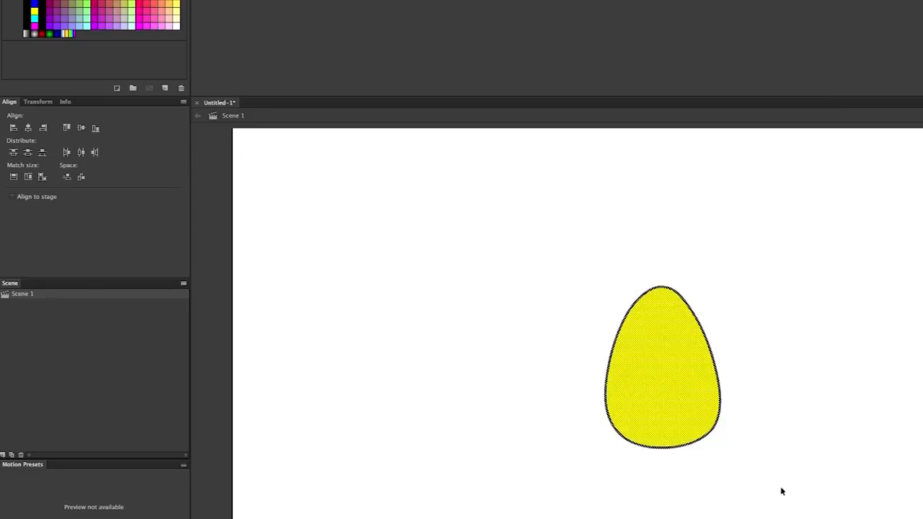
click(768, 376)
Convert the egg's fill and outline together into a Graphic symbol named body
double_click(690, 364)
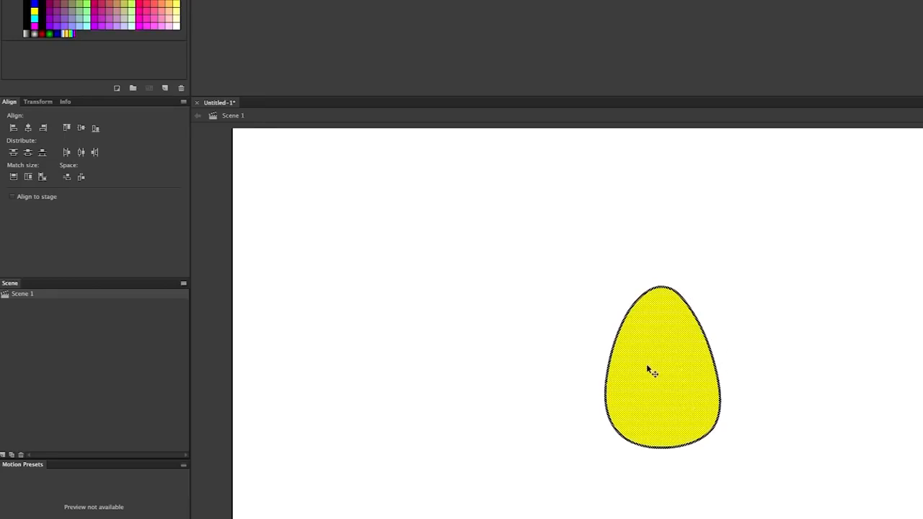
right_click(663, 340)
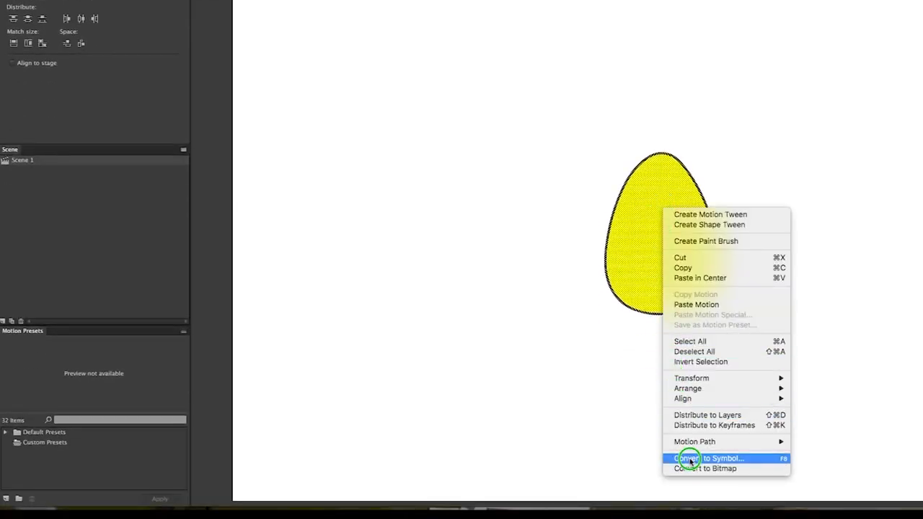
click(638, 396)
click(192, 8)
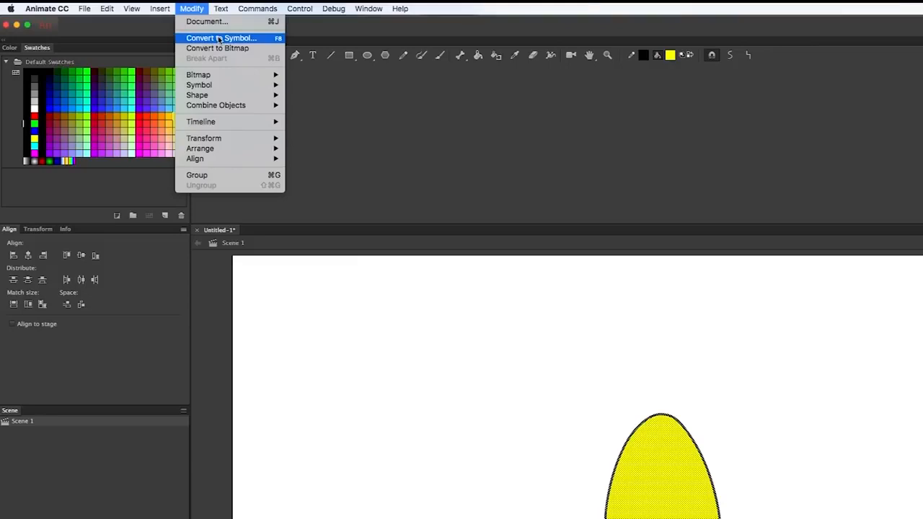
click(219, 39)
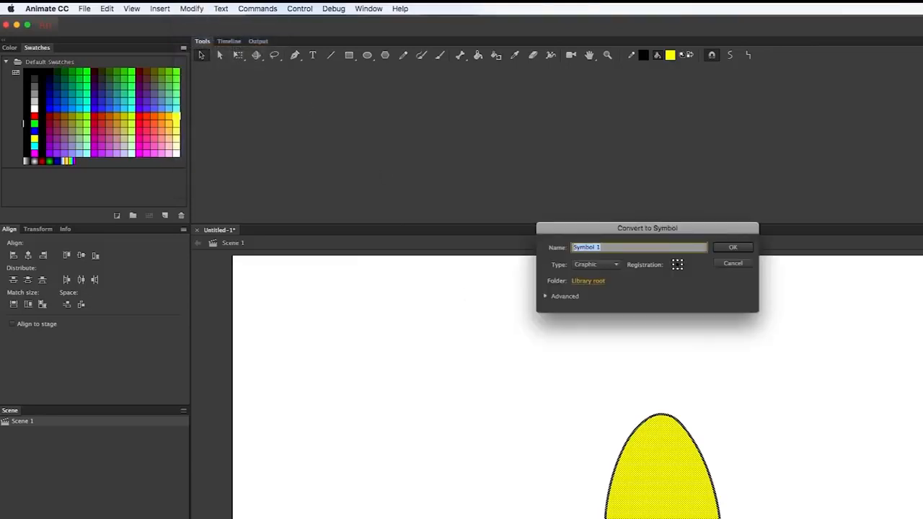
text(body)
click(614, 265)
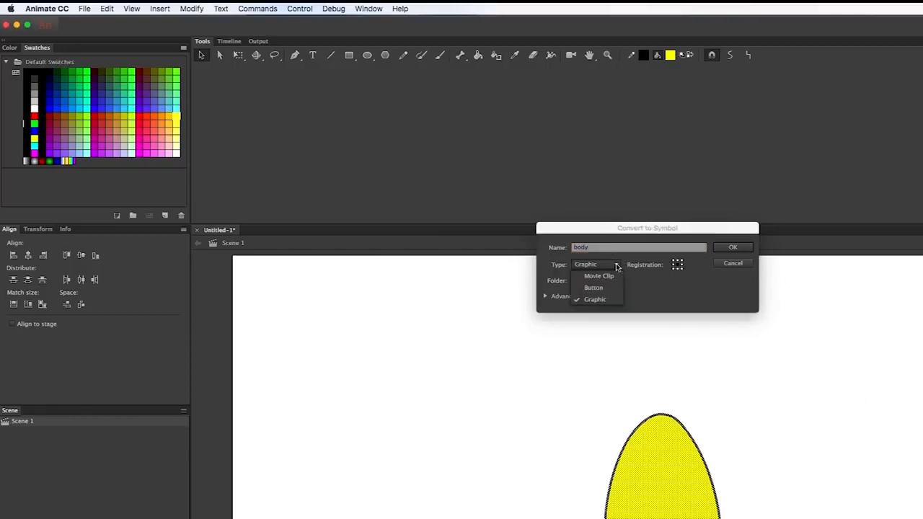
click(604, 300)
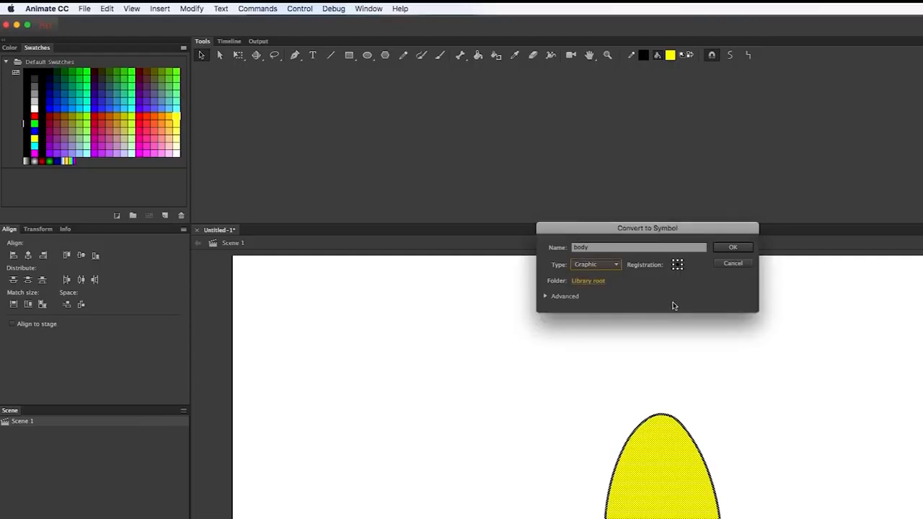
click(733, 248)
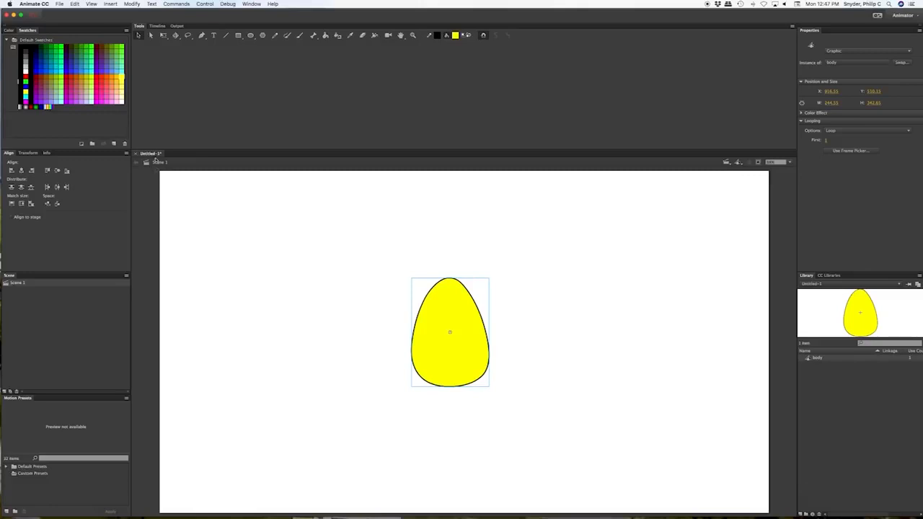
Start saving the document under a new name and create a Flying Bird folder on the Desktop for it
click(60, 4)
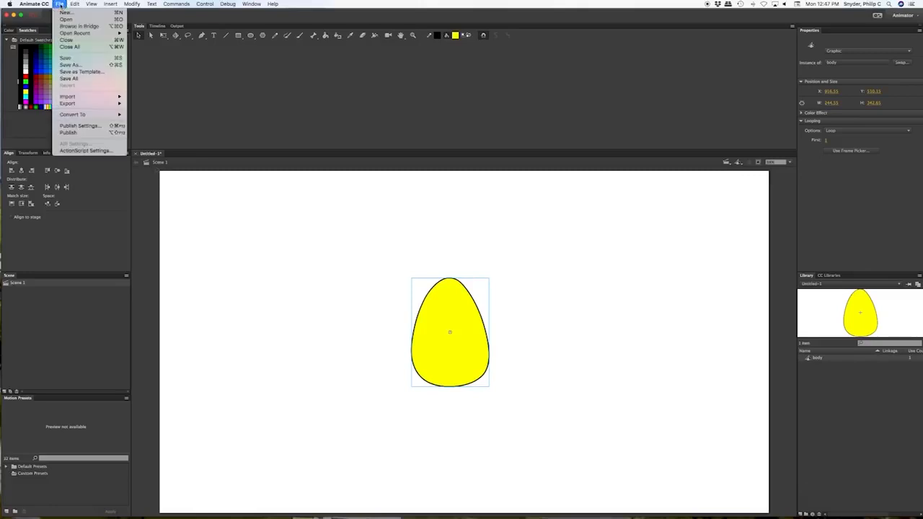
click(84, 66)
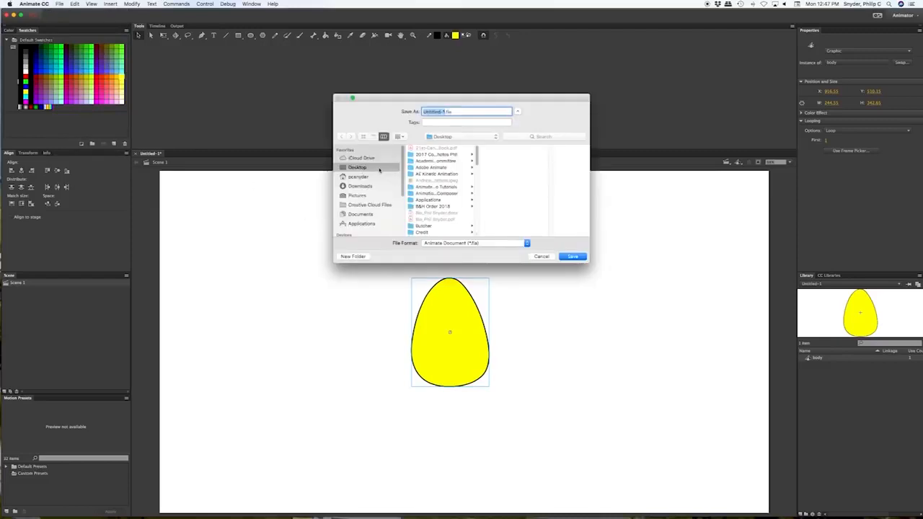
click(353, 257)
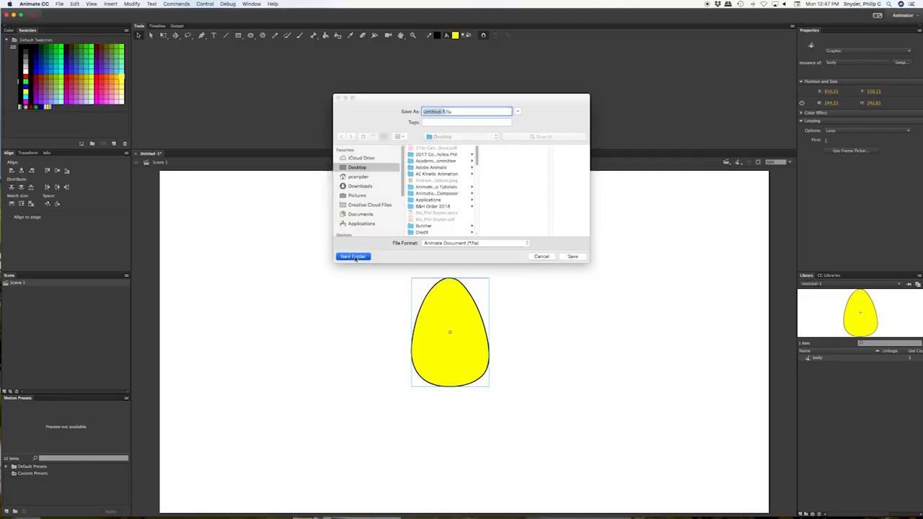
key(BackSpace)
text(plying Bi)
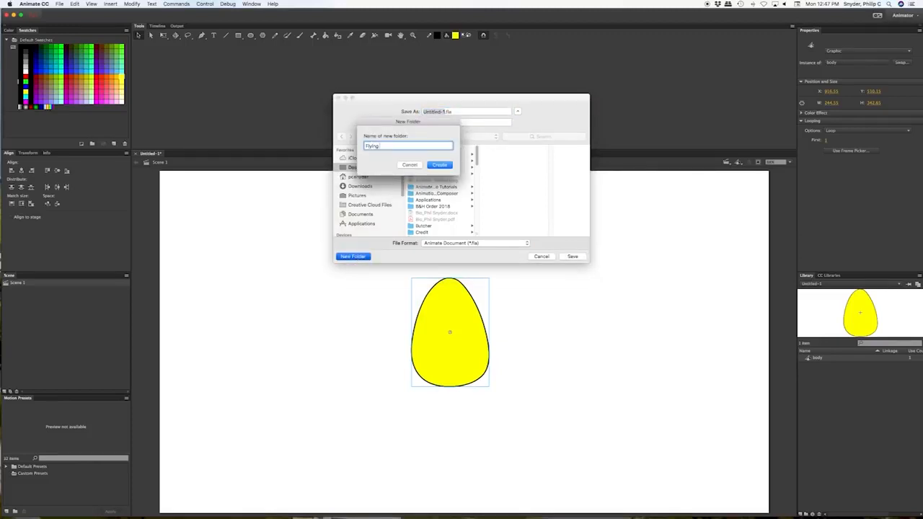
text(rd)
key(Return)
Name the file Flying_Bird-1 and save it as an Animate document in the Flying Bird folder
key(BackSpace)
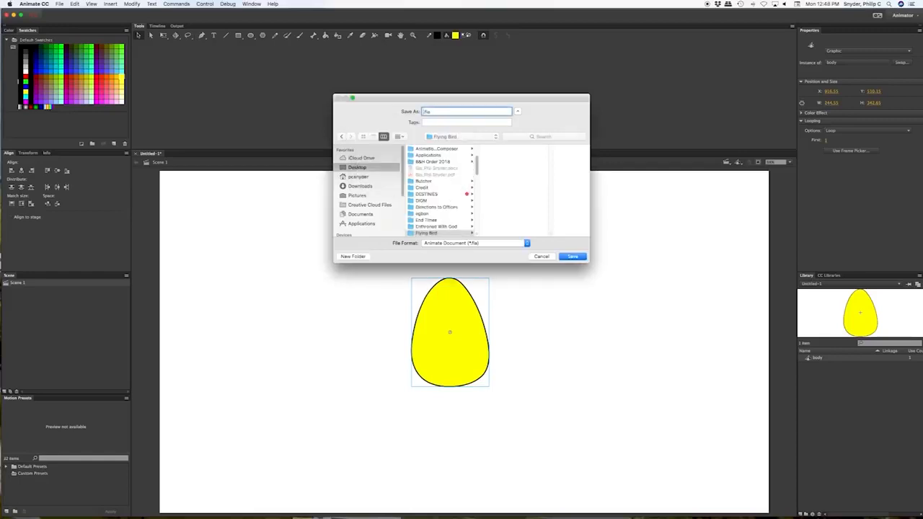
text(Flying)
text(_Bird)
text(d-1)
key(Return)
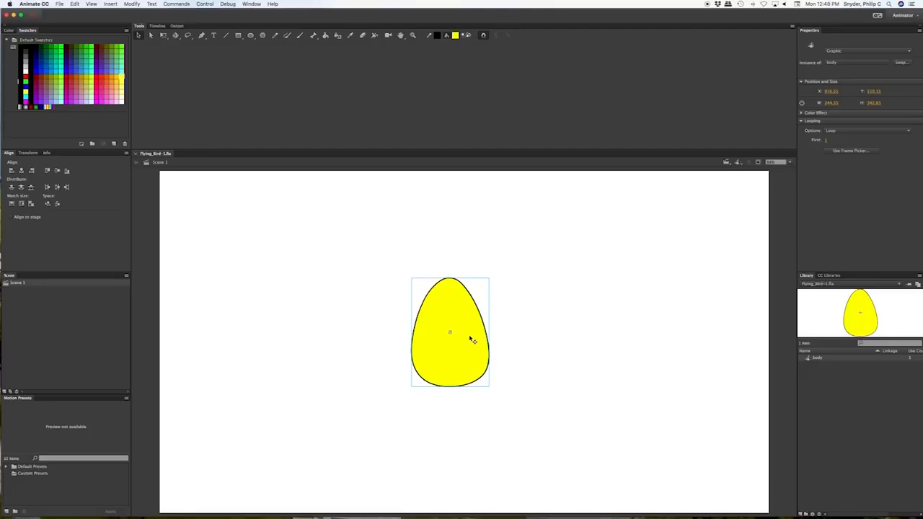
View the body symbol's contents from the stage and delete its instance from Scene 1
double_click(472, 340)
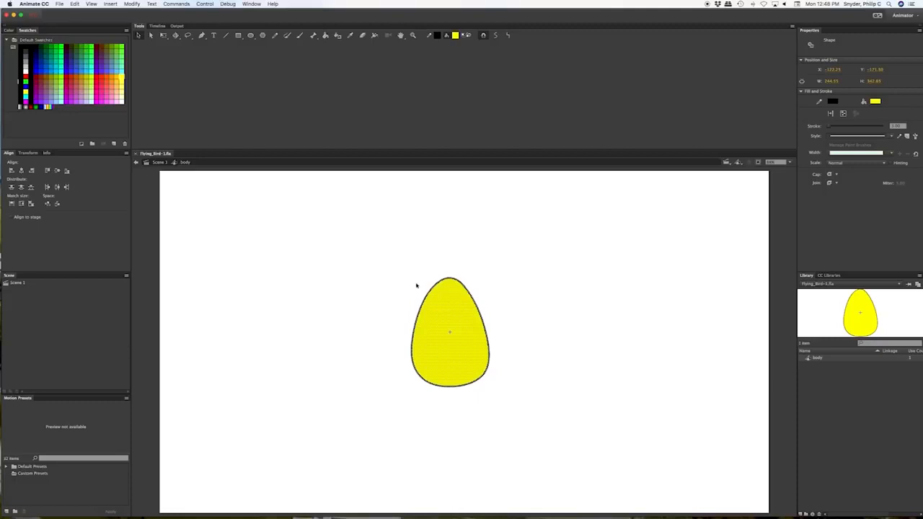
click(159, 162)
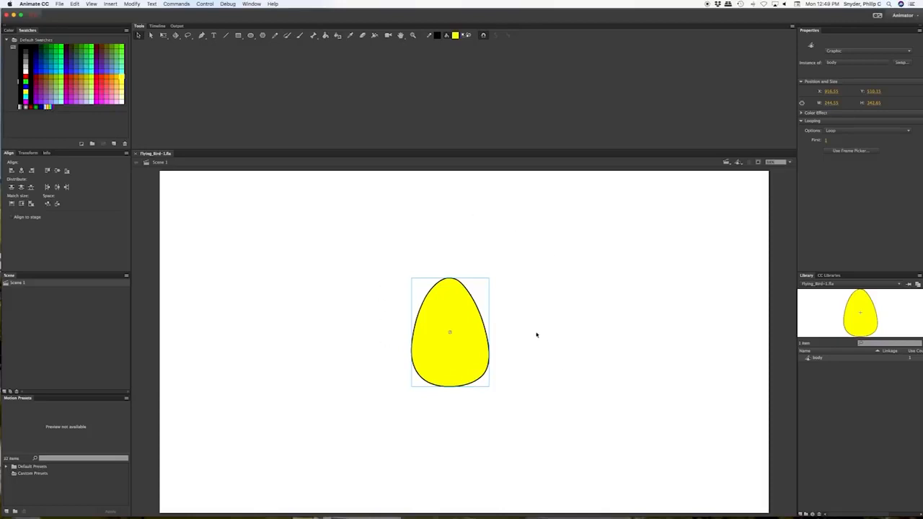
key(Delete)
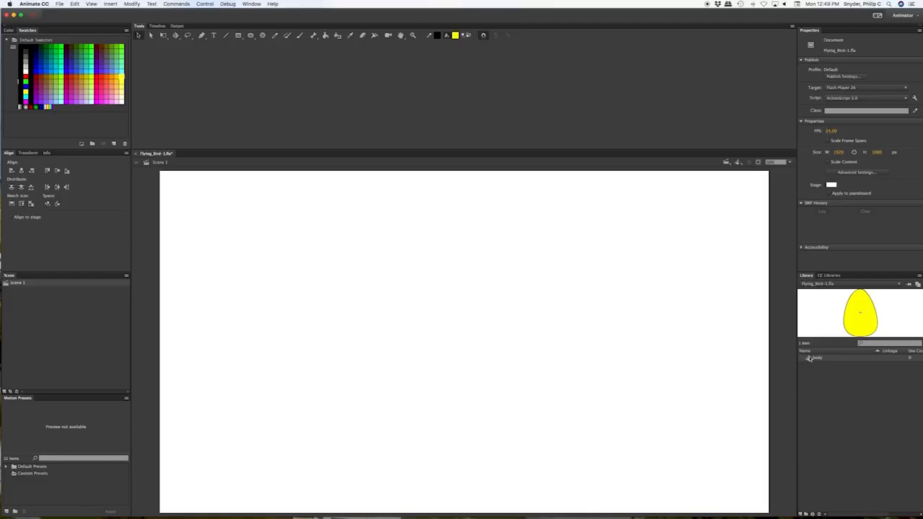
Open the body symbol from the library for editing and bulge the egg's upper-right edge outward
double_click(808, 359)
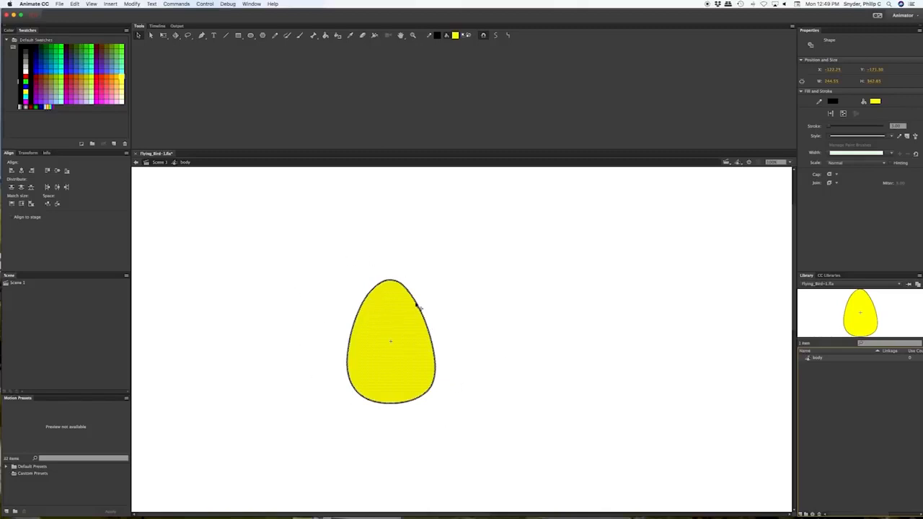
click(461, 350)
drag(427, 319, 436, 313)
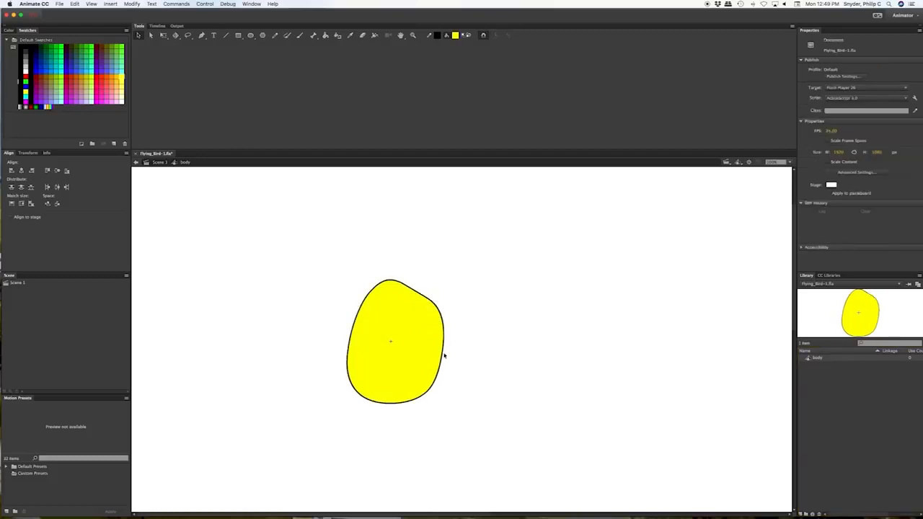
Undo the bulge on the body egg and create a new graphic symbol named head
key(super+z)
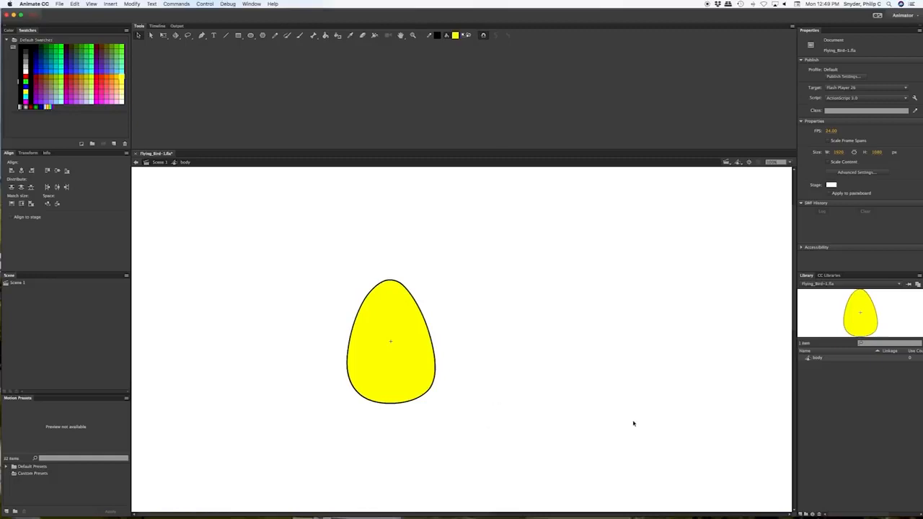
click(831, 410)
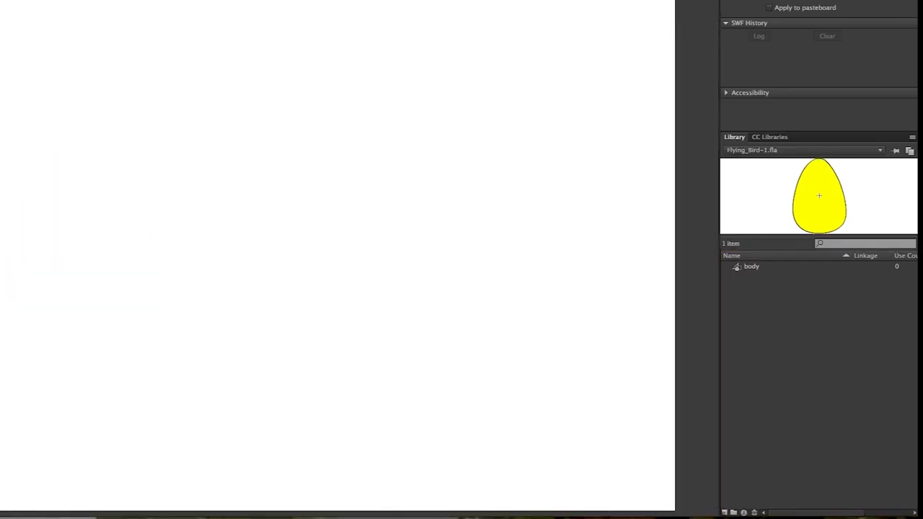
click(724, 513)
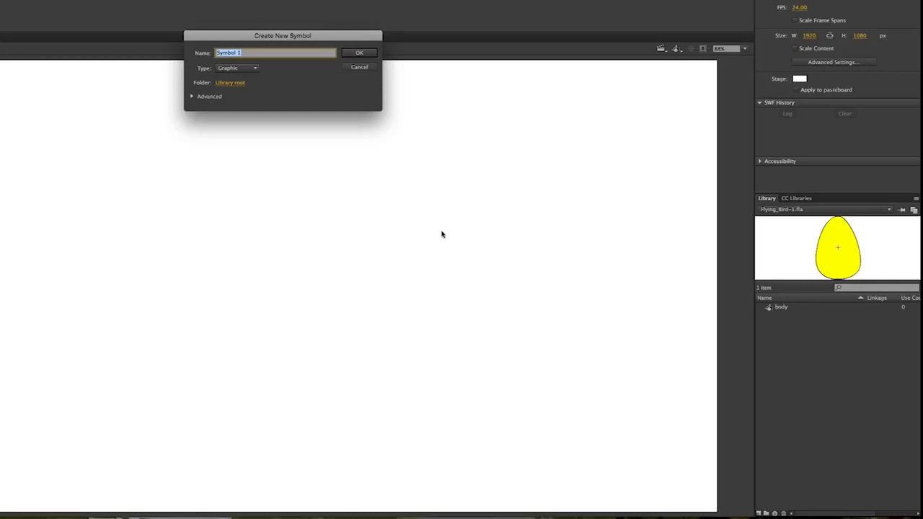
text(head)
key(Return)
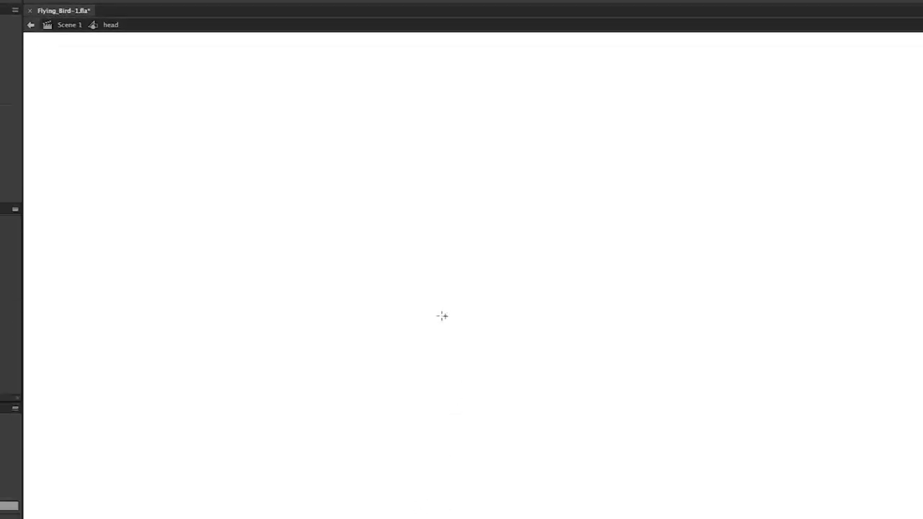
Draw a yellow, black-outlined circle centred on the registration point and reshape its sides into a slightly narrower head
drag(445, 316, 481, 366)
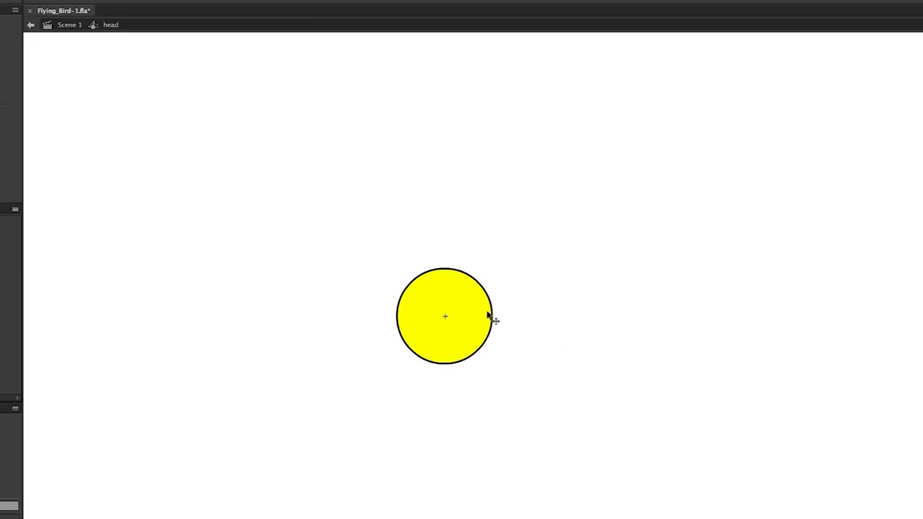
drag(494, 314, 487, 313)
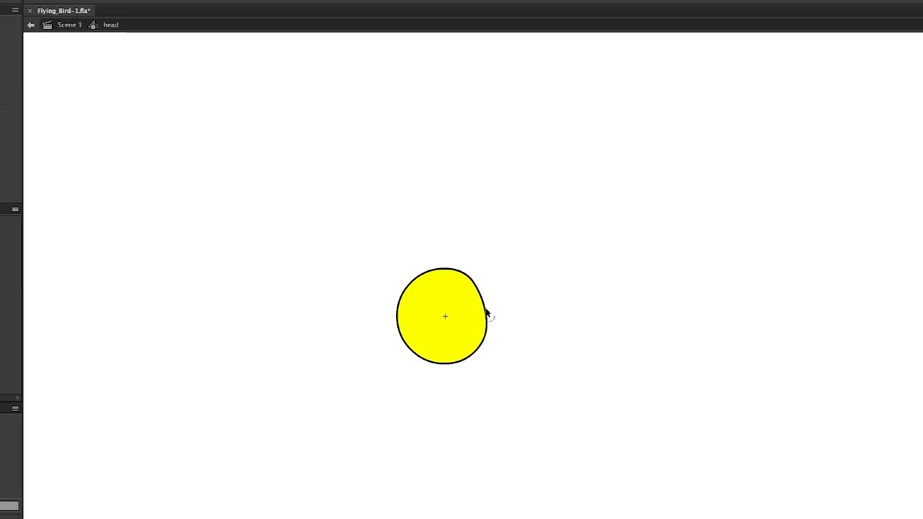
drag(395, 315, 404, 316)
drag(486, 332, 483, 330)
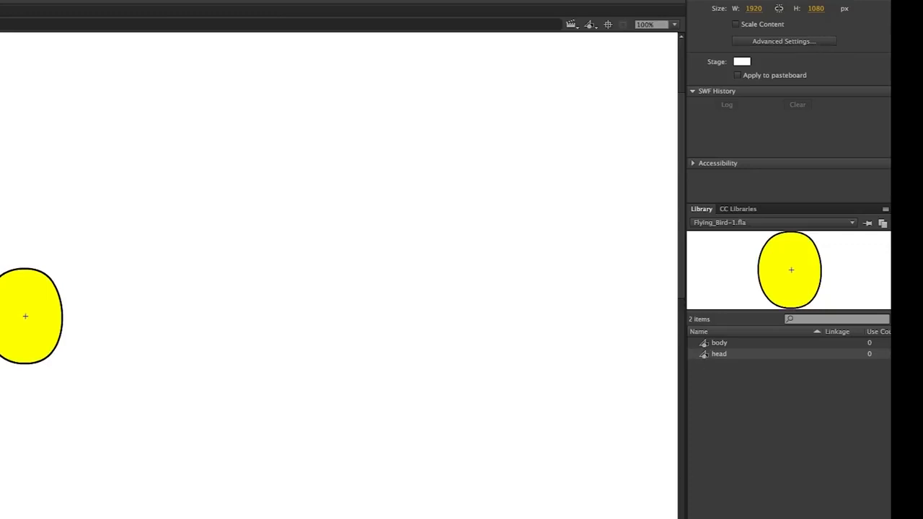
drag(63, 315, 67, 315)
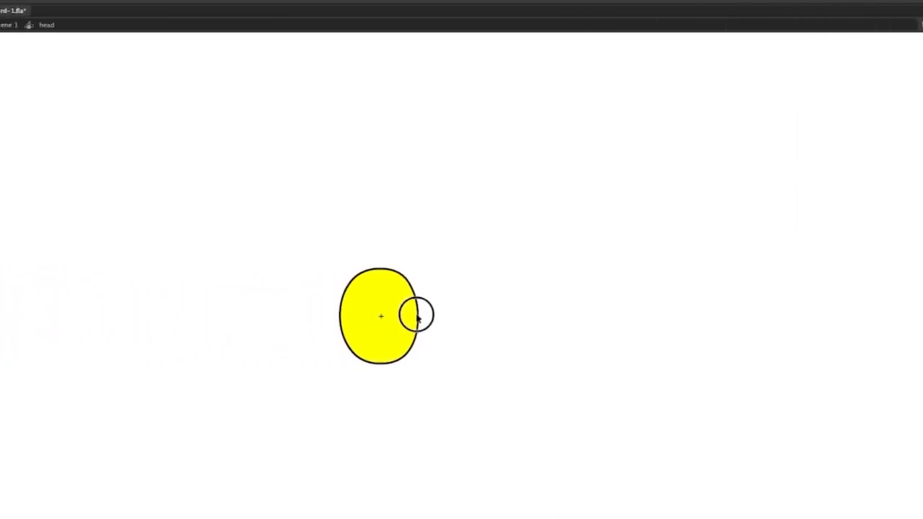
drag(423, 315, 426, 320)
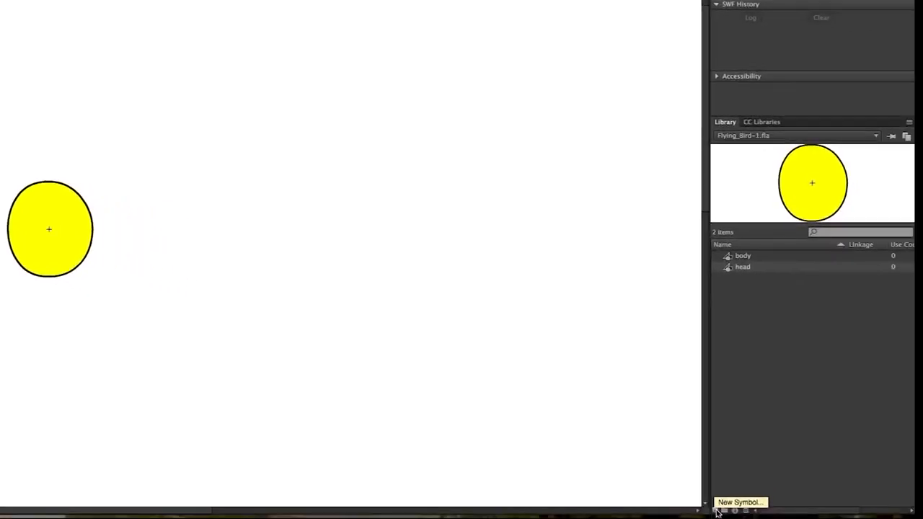
Create a new graphic symbol named eyes in the library
click(718, 511)
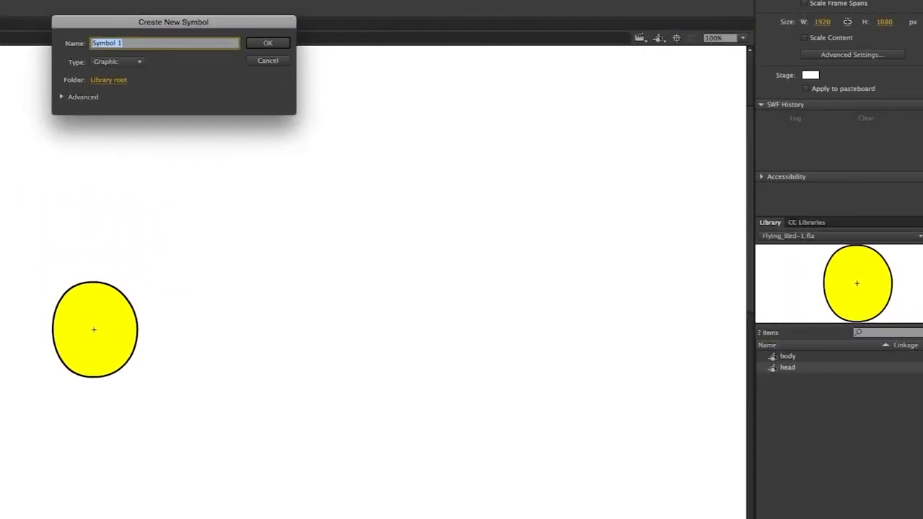
text(eyes)
key(Return)
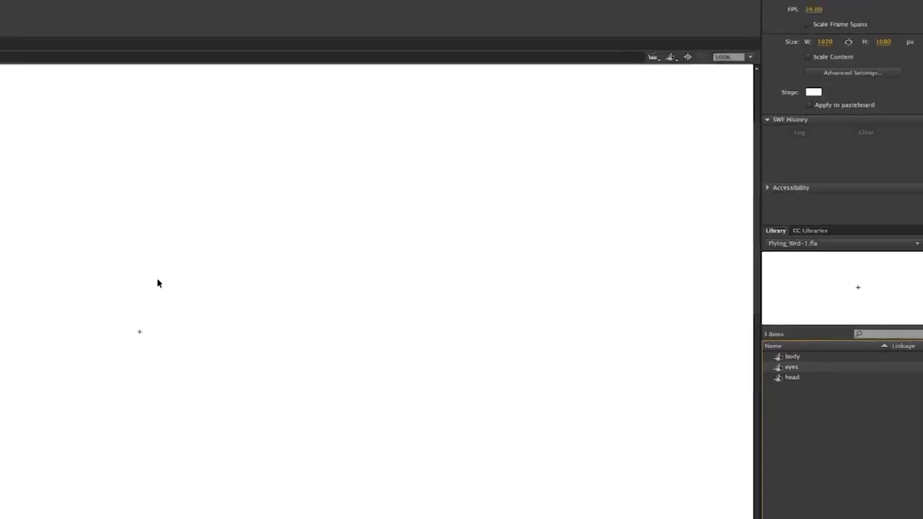
Draw a white-filled, black-outlined eye circle about 88 px wide just left of the registration point
click(251, 36)
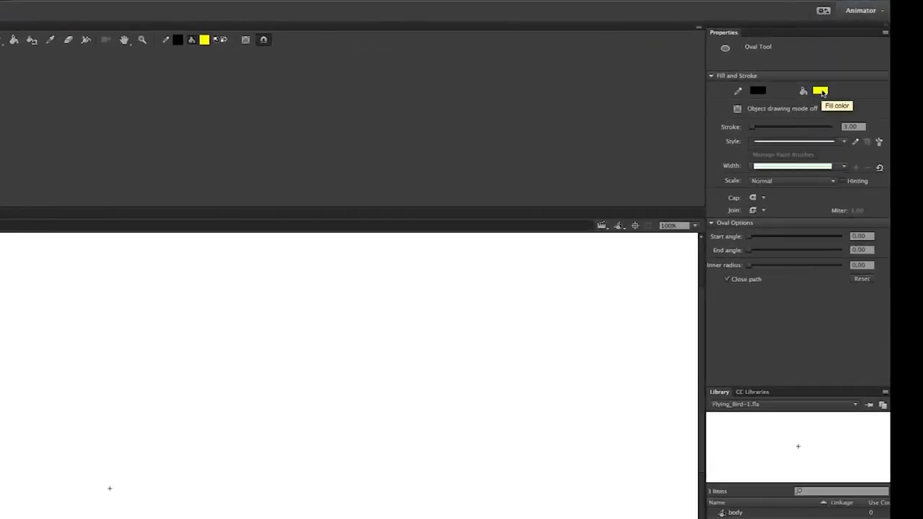
click(821, 92)
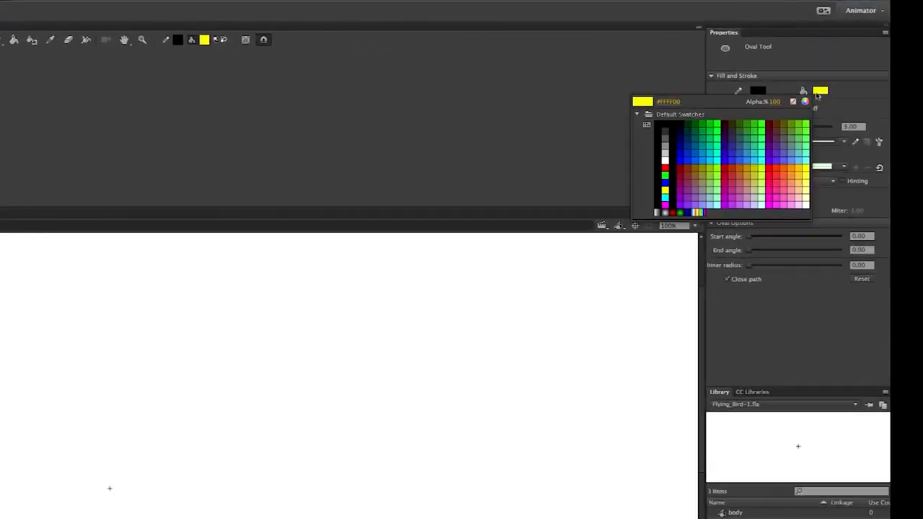
click(666, 158)
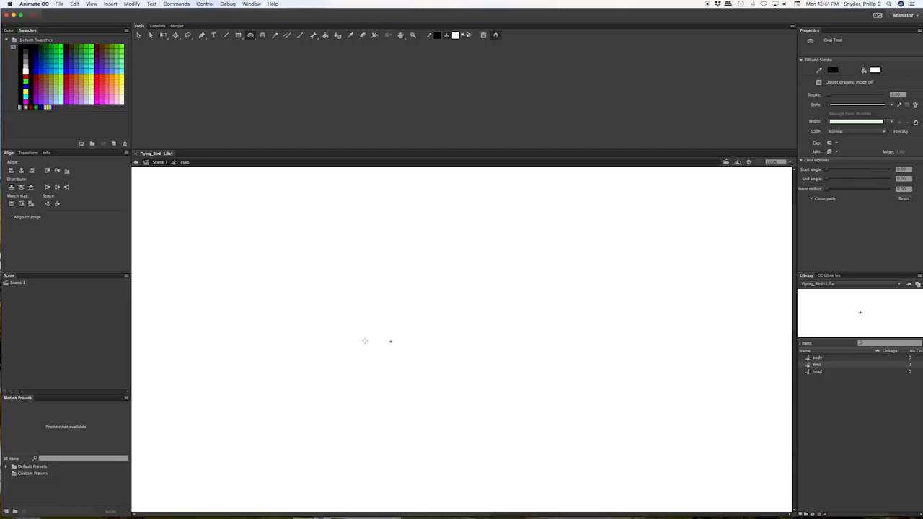
drag(365, 341, 379, 357)
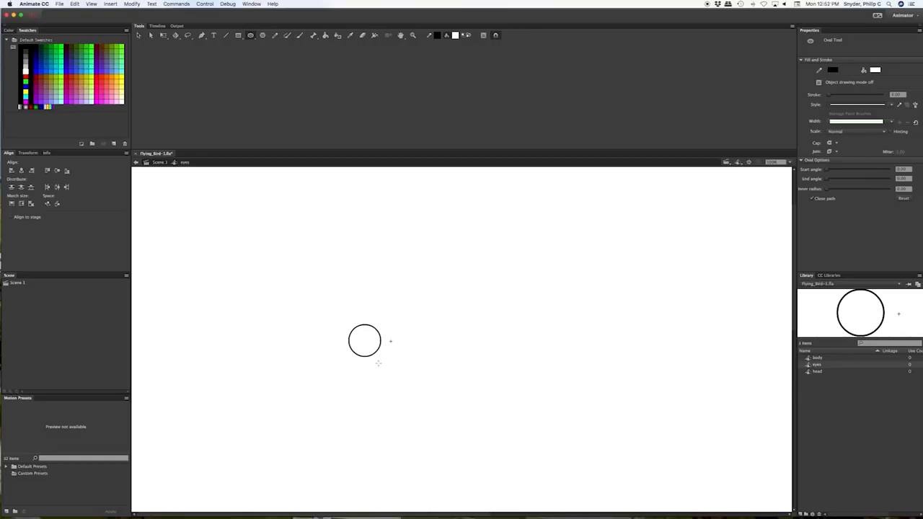
Duplicate the eye circle, including its outline, and place the two eyes level and evenly on either side of the registration point
key(v)
drag(339, 308, 383, 372)
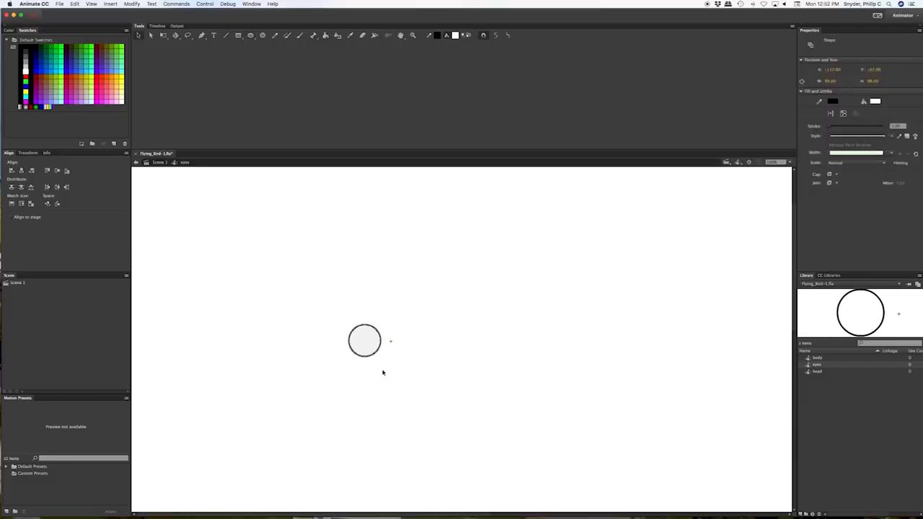
key(super+c)
key(super+v)
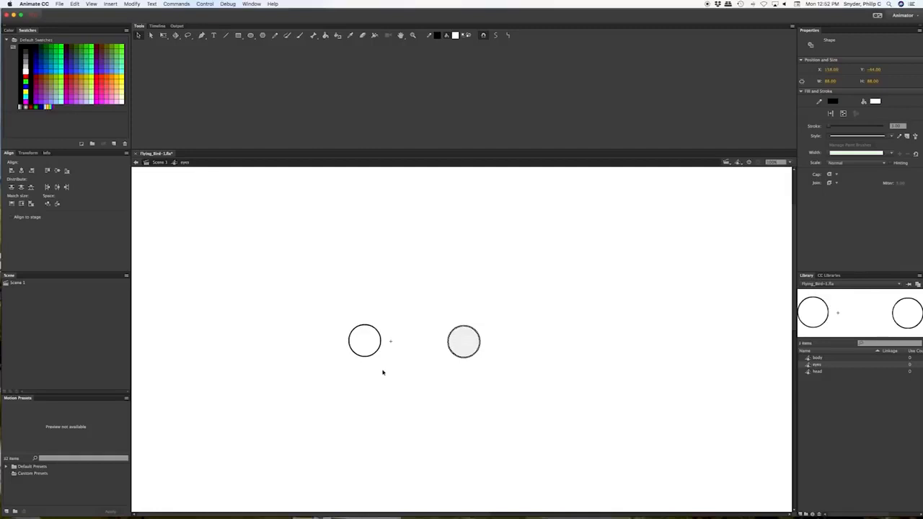
drag(468, 346, 418, 343)
click(369, 347)
click(421, 346)
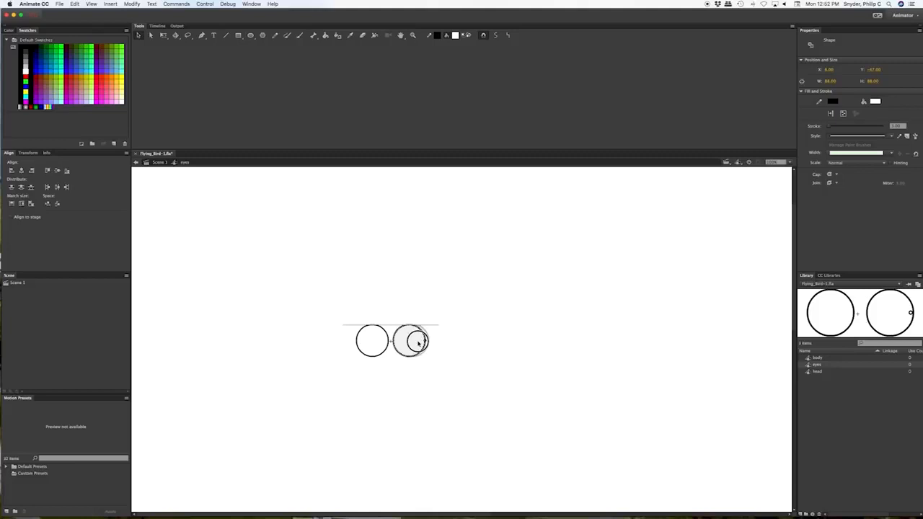
drag(419, 343, 418, 343)
click(593, 316)
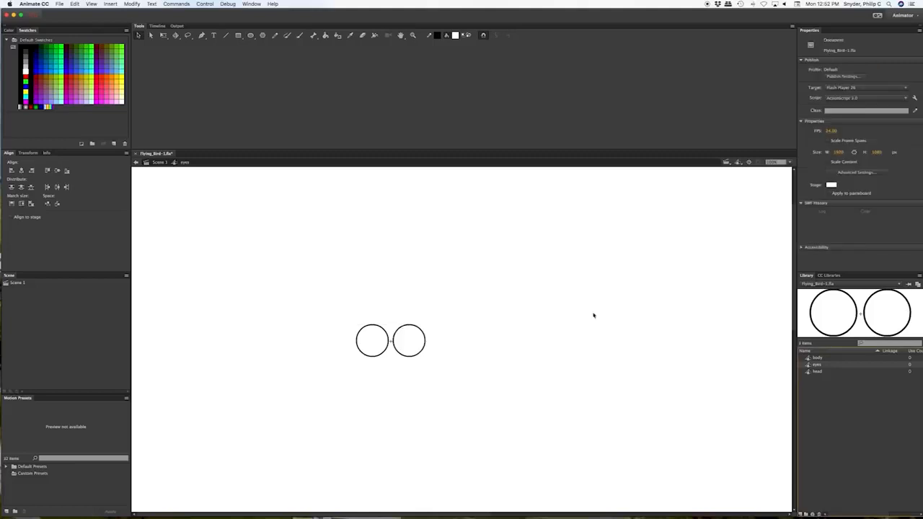
Create a graphic symbol named pupils and set the Oval tool to no stroke with a black fill
click(802, 513)
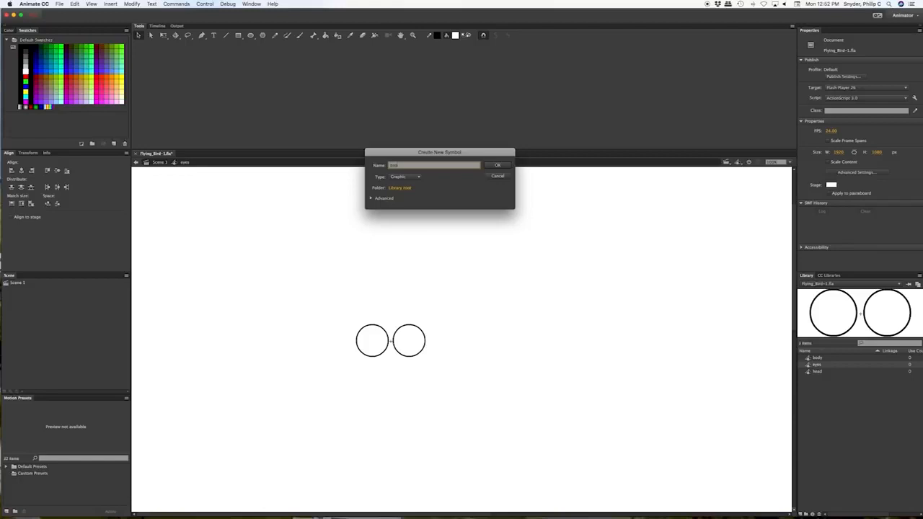
key(Return)
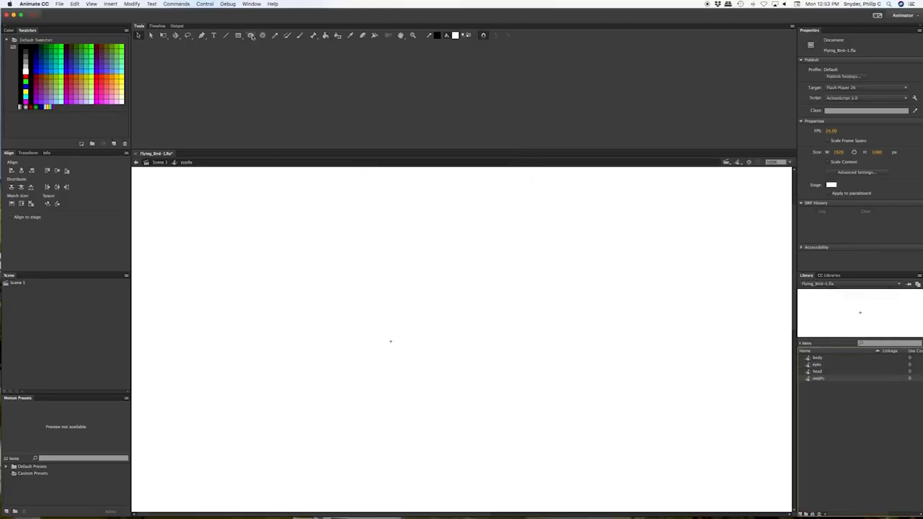
click(250, 38)
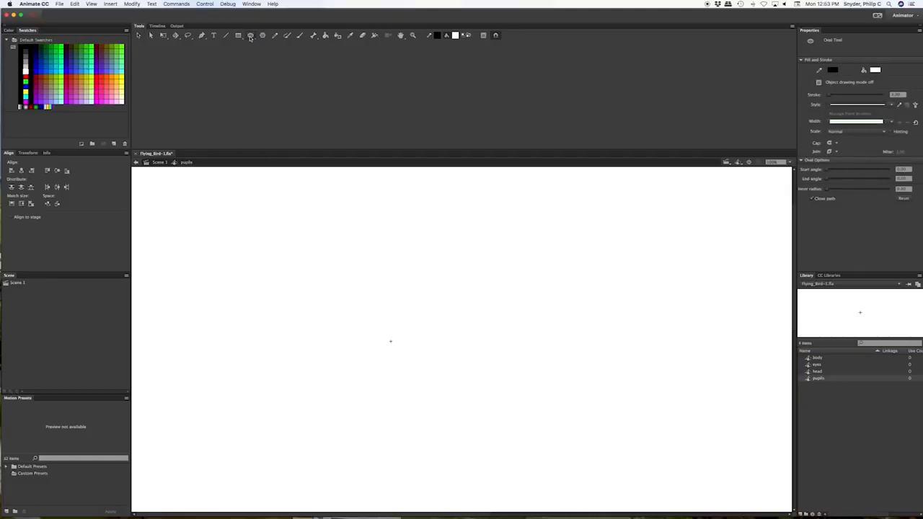
click(832, 70)
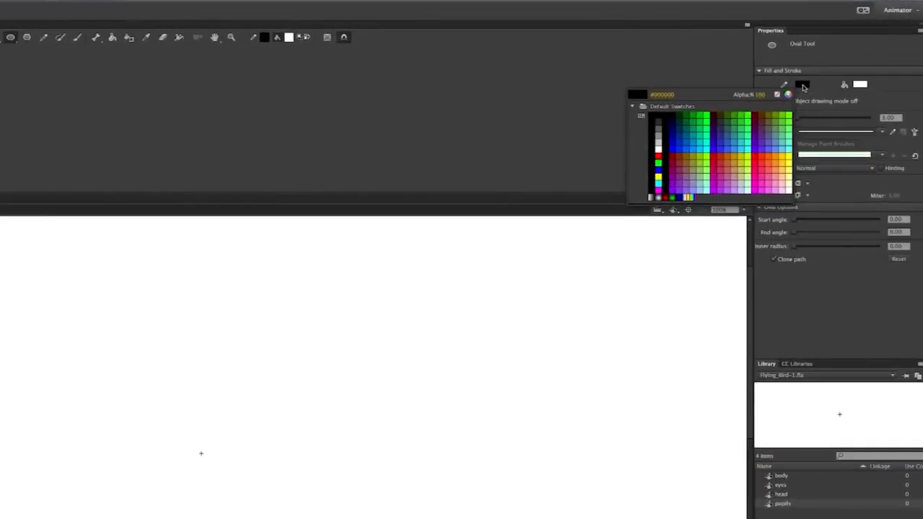
click(777, 95)
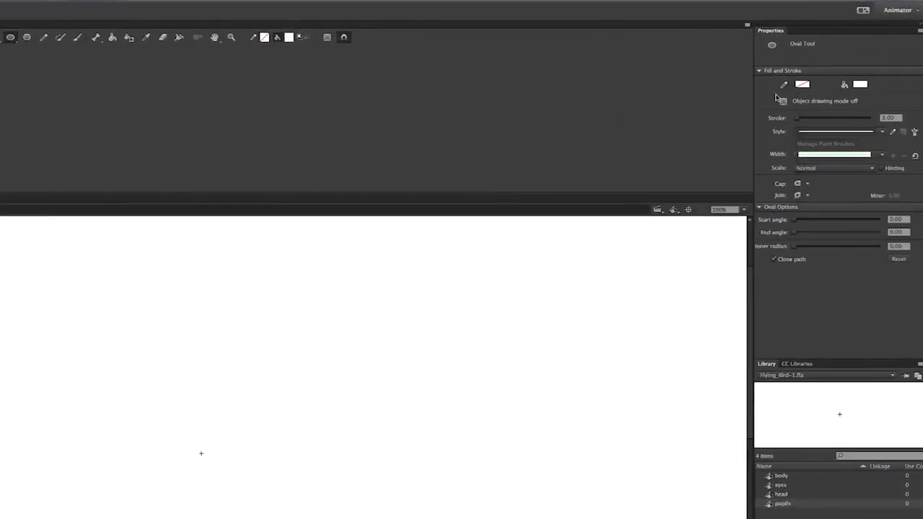
click(860, 85)
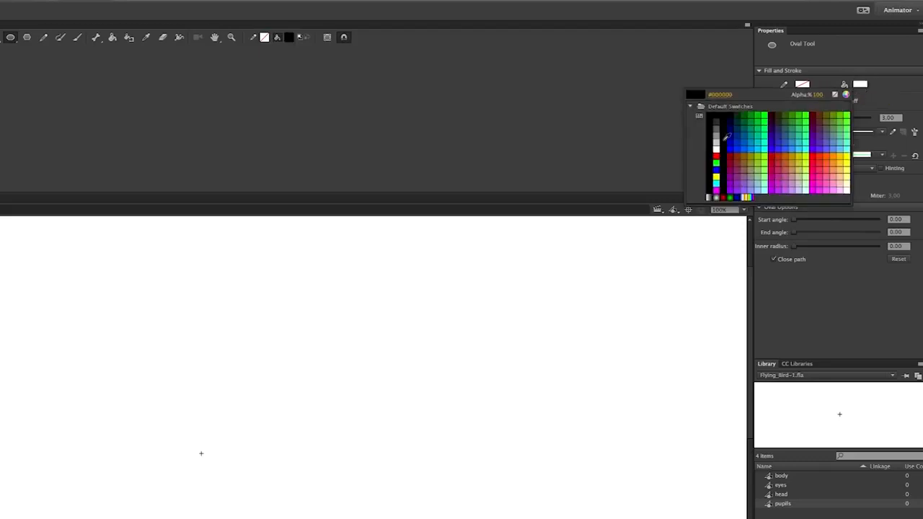
click(716, 116)
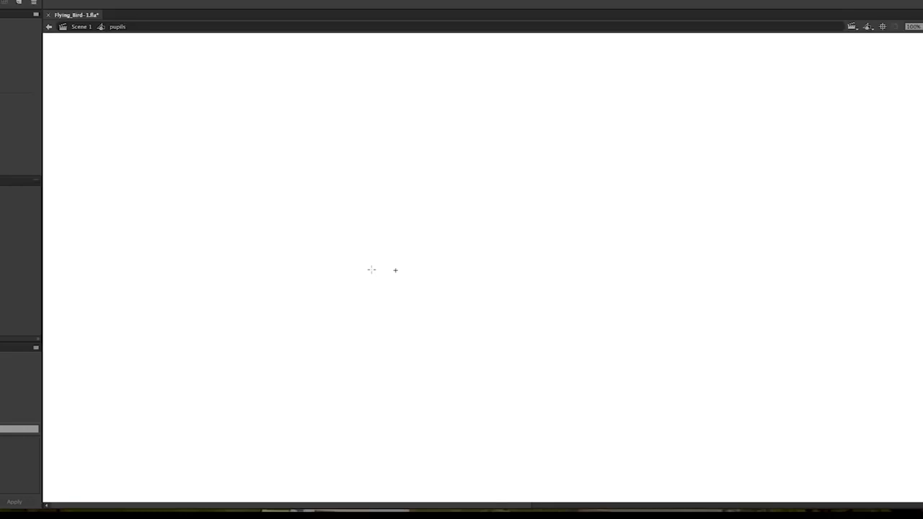
Draw a small black pupil left of the registration point and place a level copy on its right side
drag(371, 269, 381, 282)
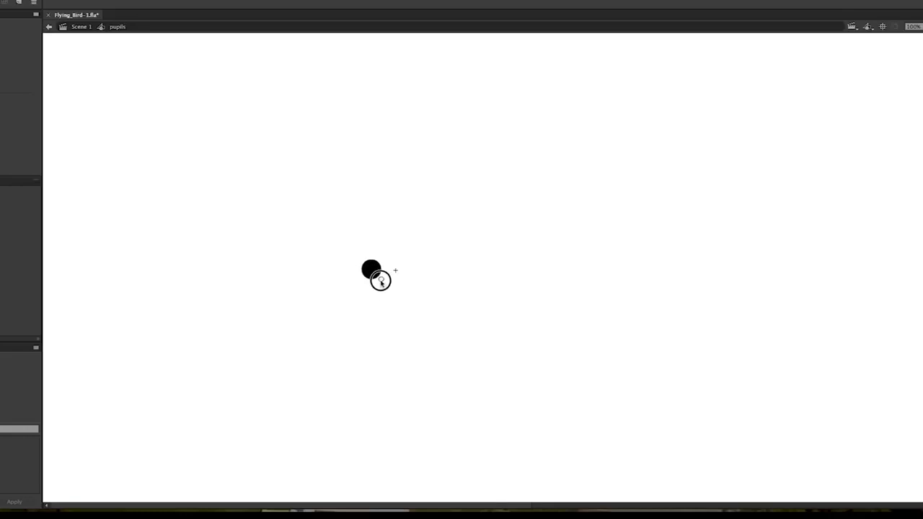
click(372, 272)
click(373, 271)
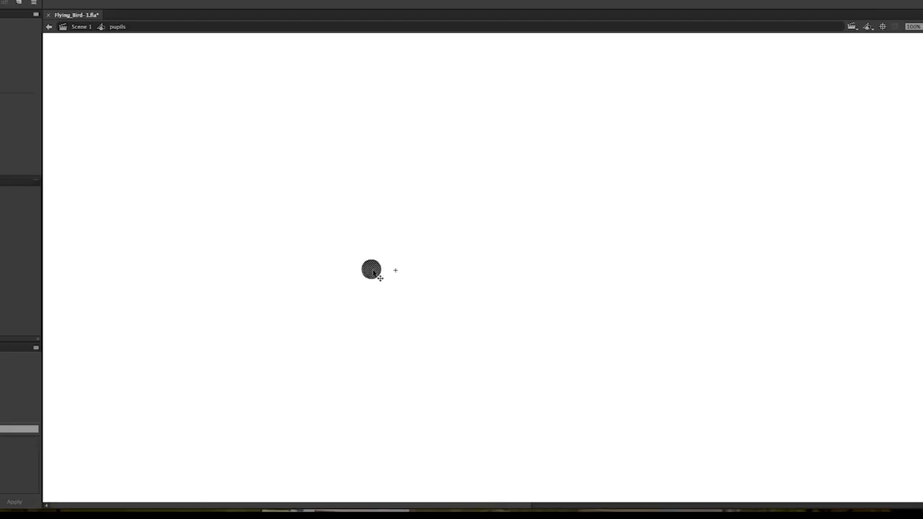
key(ctrl+v)
drag(501, 278, 419, 276)
click(418, 315)
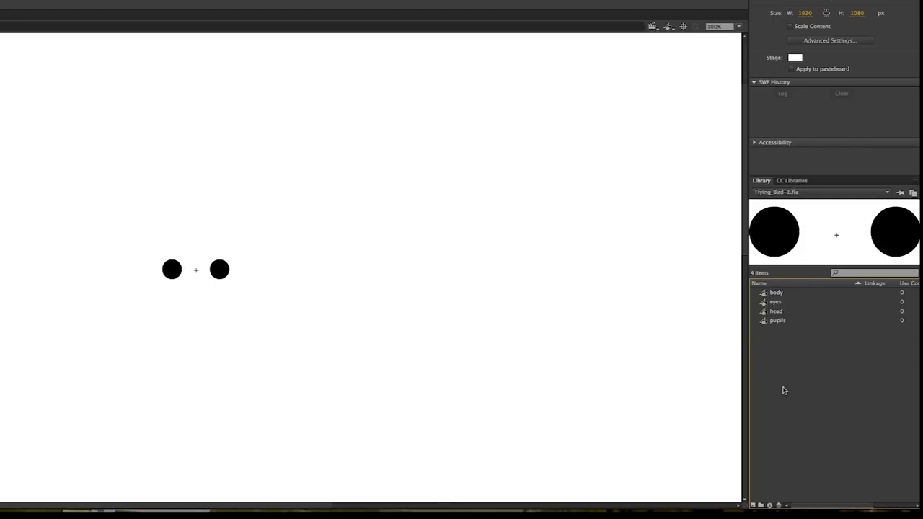
Create a new graphic symbol named whole bird in the library
click(761, 504)
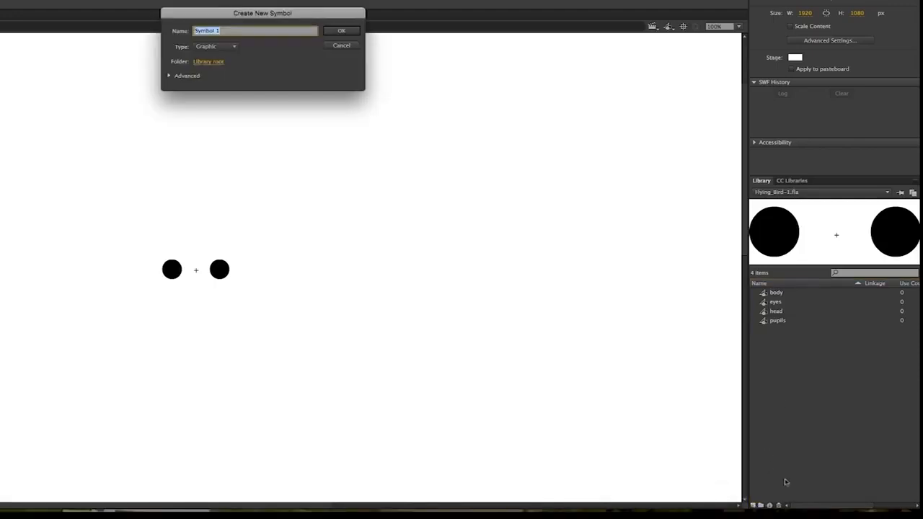
text(whole bird)
key(Return)
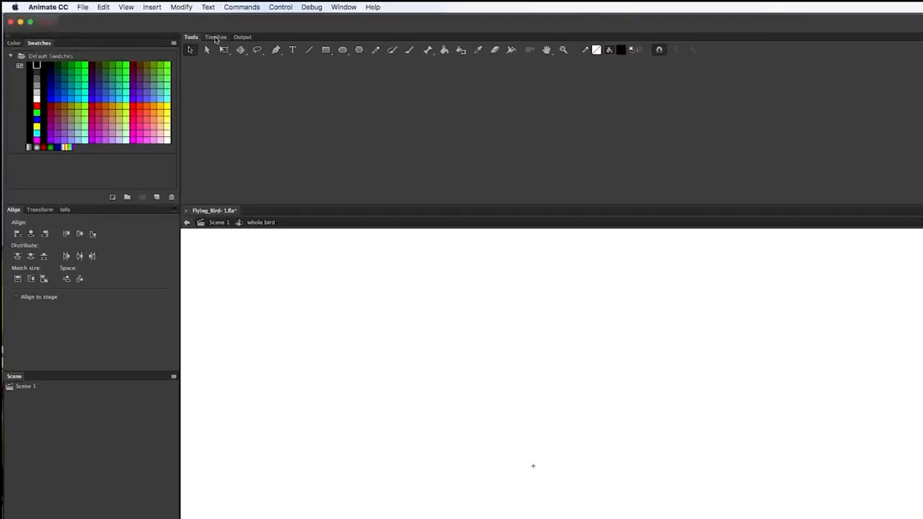
Rename the whole bird symbol's first layer as body and add a new layer above it
click(215, 38)
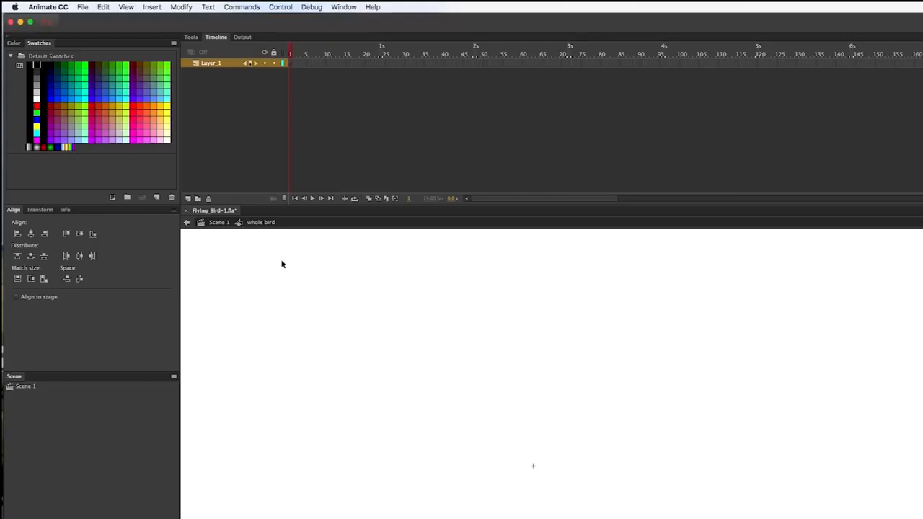
double_click(210, 63)
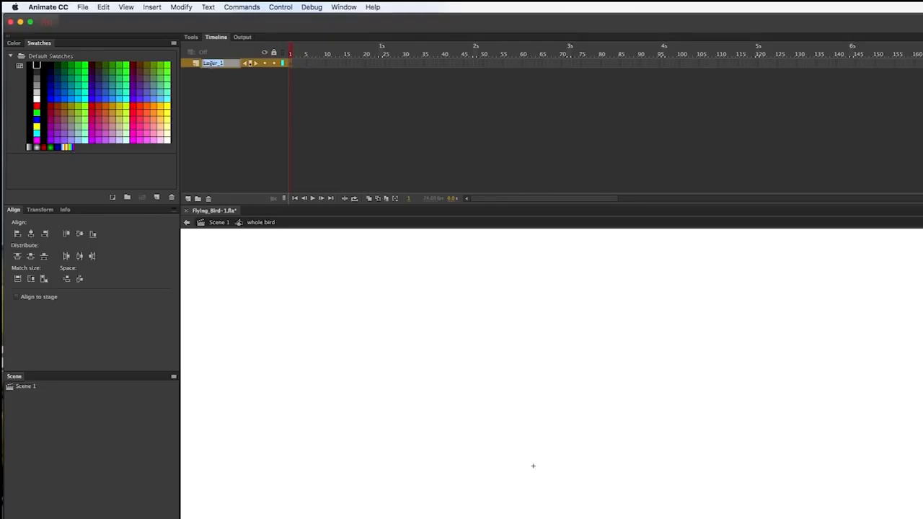
text(body)
key(Return)
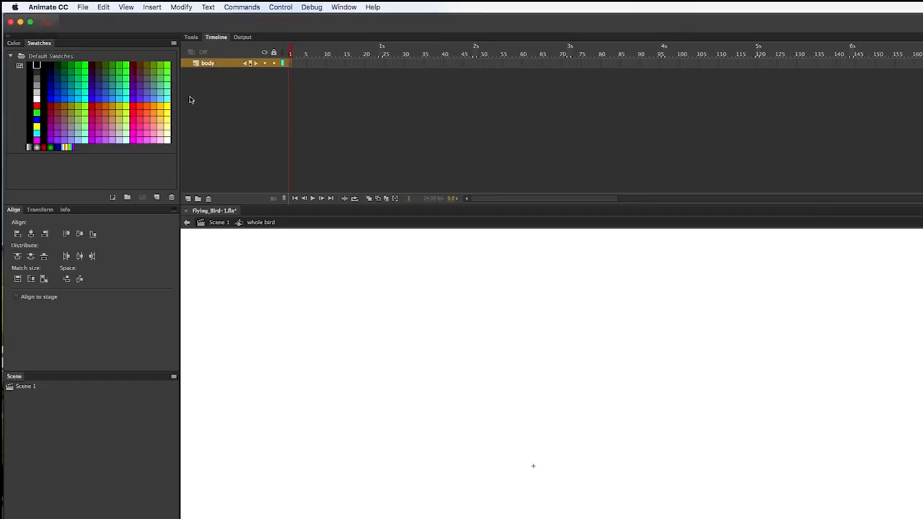
click(188, 199)
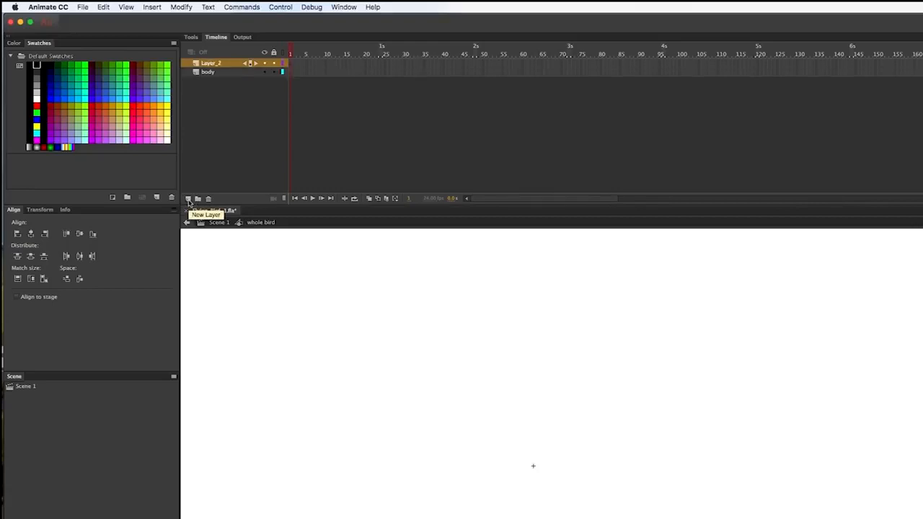
Add two more layers to the whole bird symbol and rename the layer directly above body as head
click(189, 200)
click(189, 200)
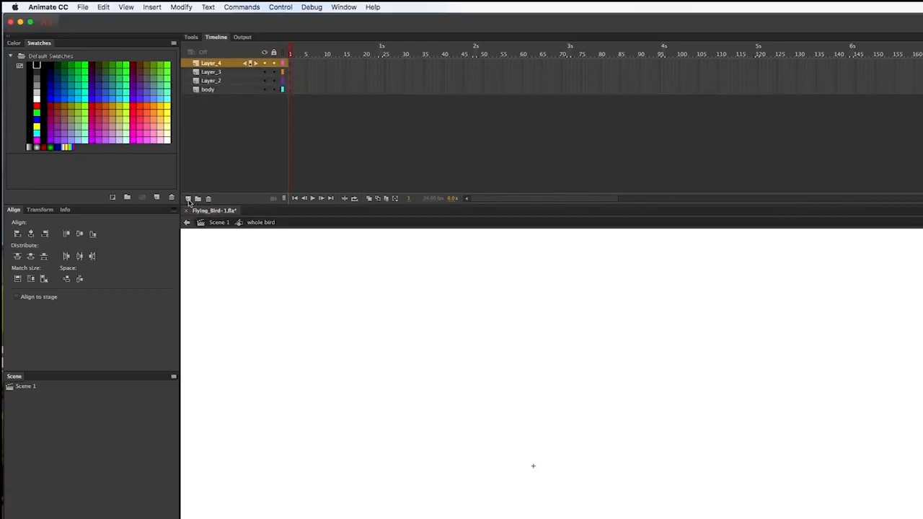
click(208, 81)
double_click(207, 81)
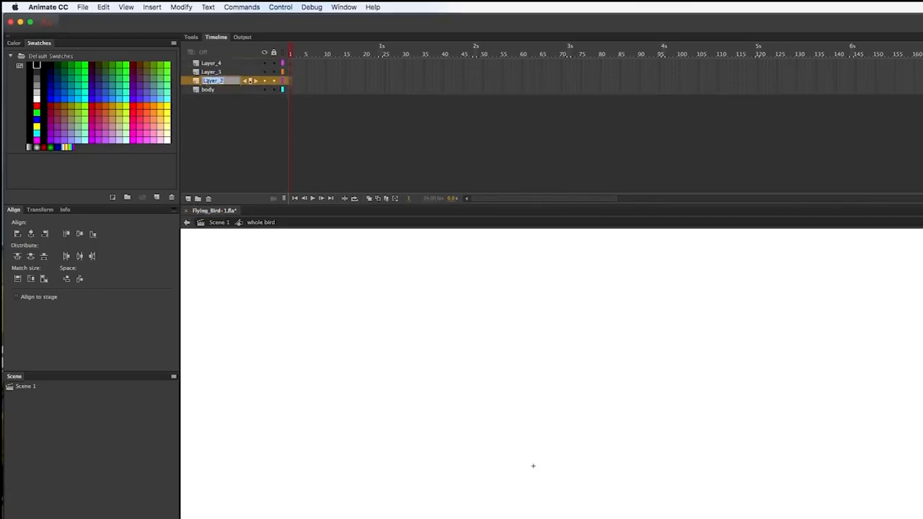
text(head)
key(Return)
Rename the layer directly above head as eyes and the topmost layer as pupils
double_click(211, 72)
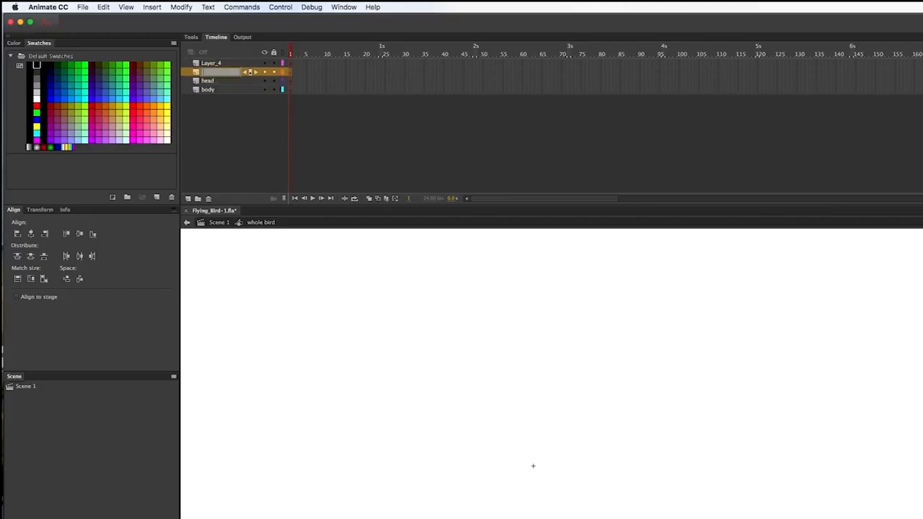
key(Return)
double_click(213, 64)
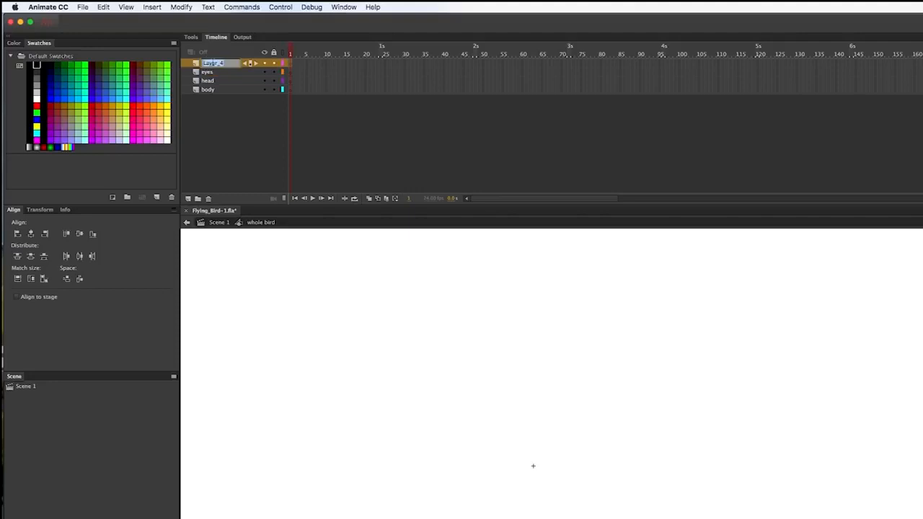
text(bi)
text(pils)
key(Return)
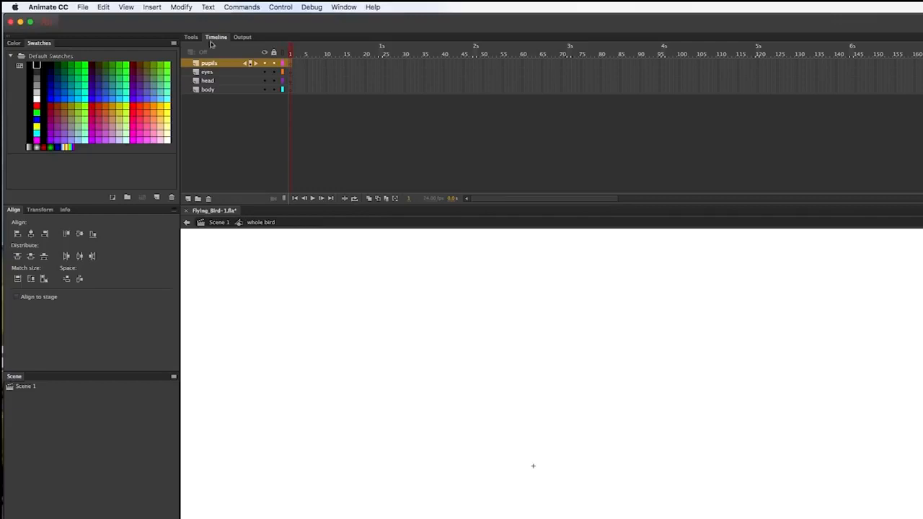
Make body the active layer and lock the pupils, eyes and head layers, leaving body unlocked
click(210, 90)
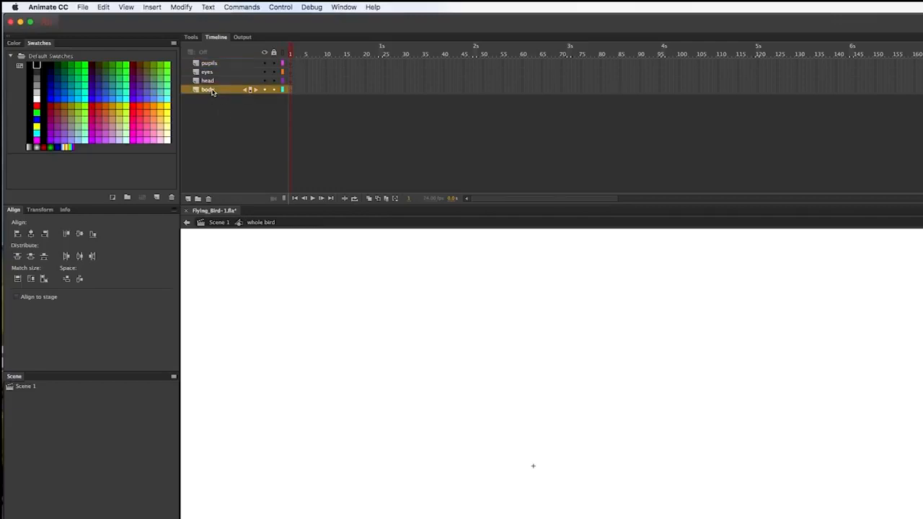
click(273, 63)
click(274, 72)
click(274, 80)
click(274, 81)
click(274, 72)
click(273, 63)
drag(275, 65, 275, 91)
click(274, 52)
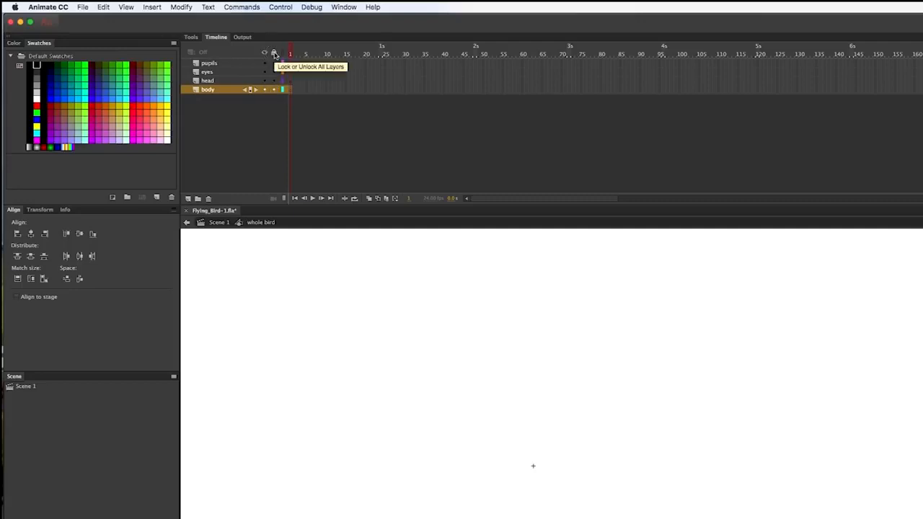
click(274, 54)
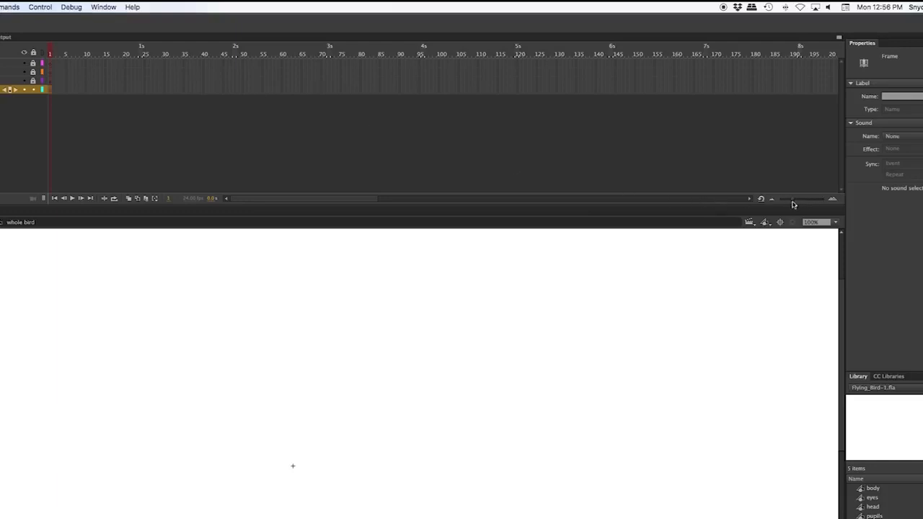
Place the body symbol from the library on the body layer, centered on the registration point, and lock that layer
drag(793, 203, 808, 203)
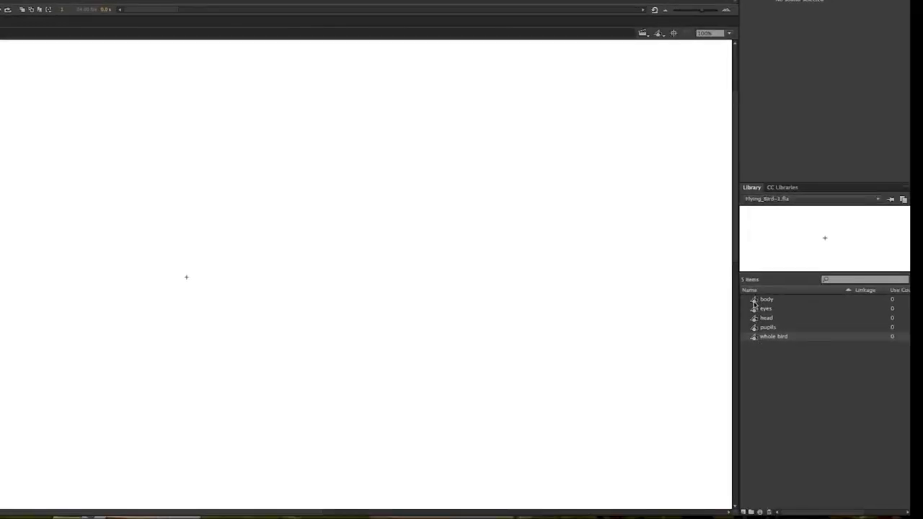
click(754, 302)
drag(753, 301, 187, 280)
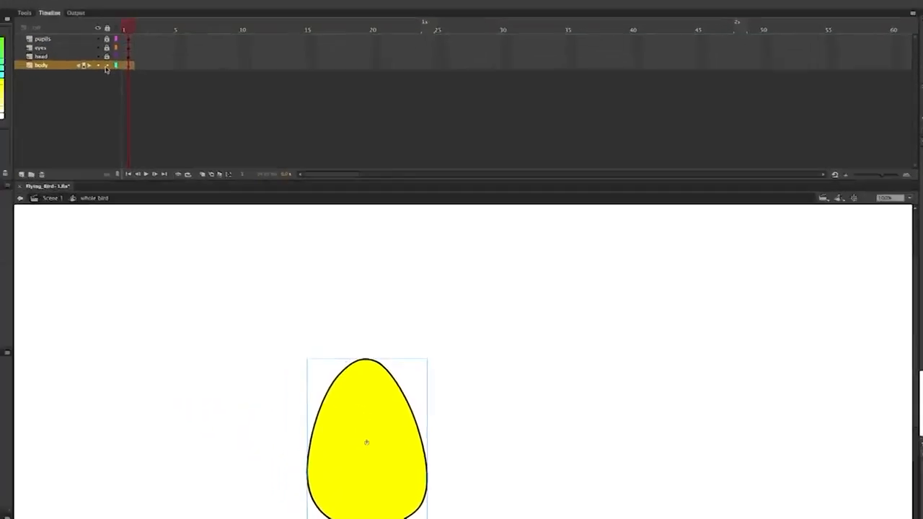
click(106, 67)
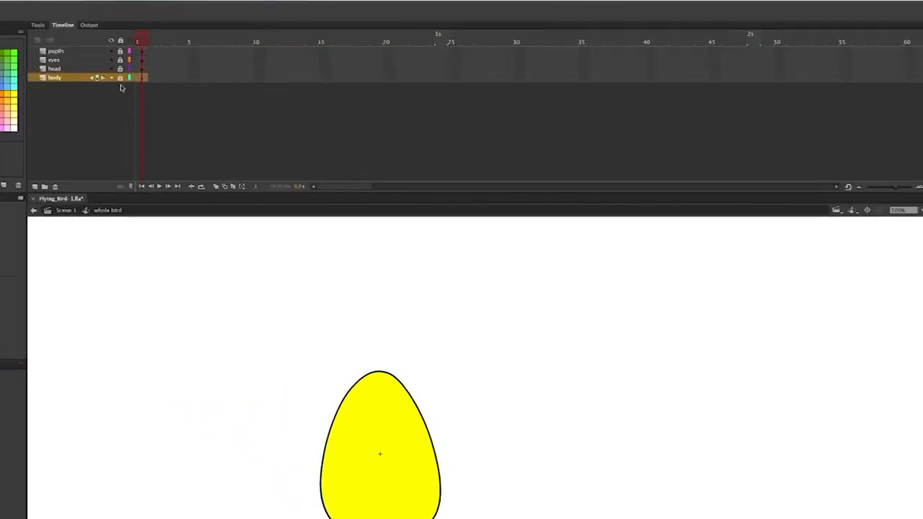
Place the head symbol on the head layer, overlapping the top of the body, and lock that layer
click(79, 70)
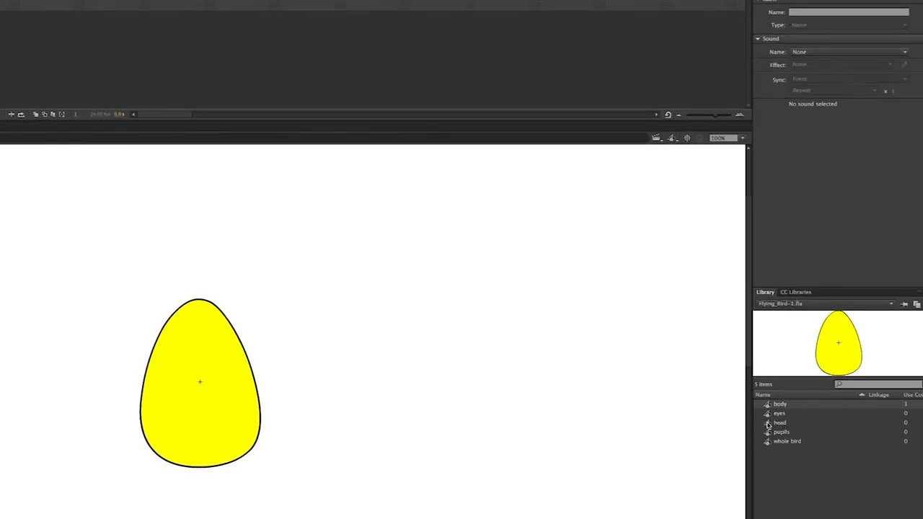
click(769, 424)
drag(769, 424, 200, 285)
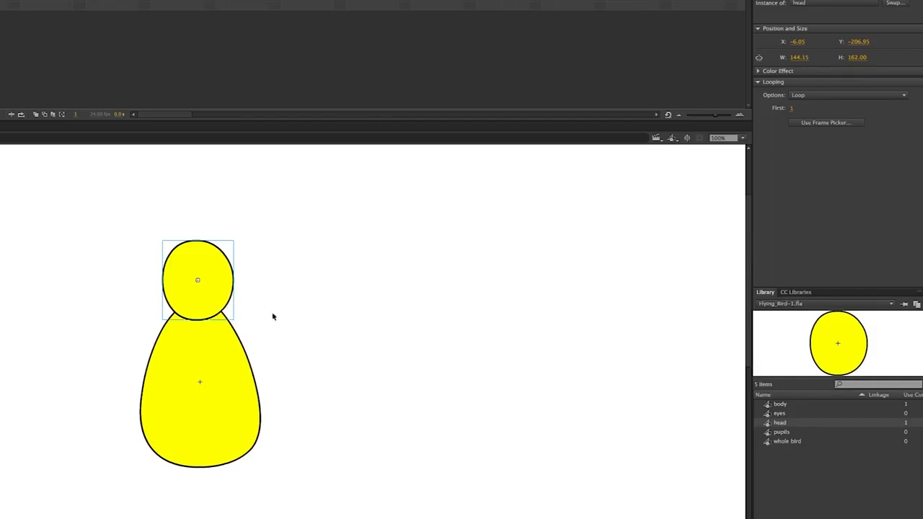
drag(210, 298, 209, 293)
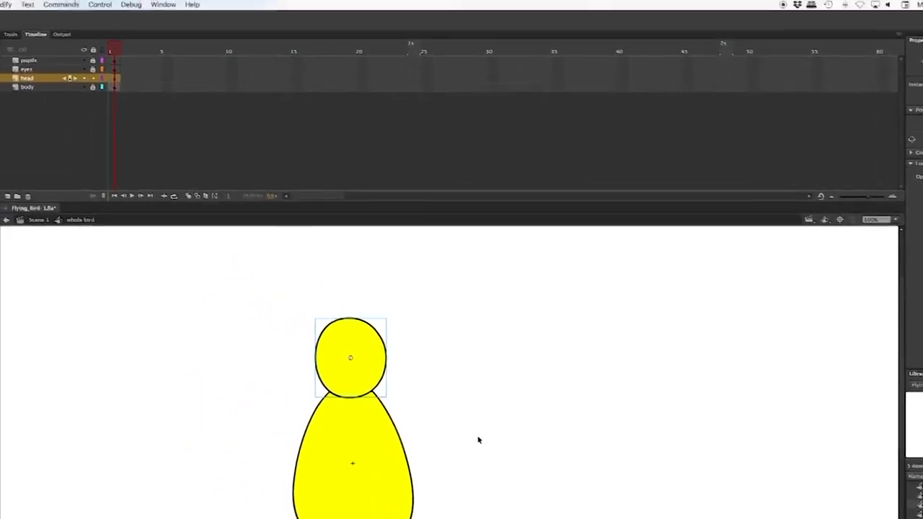
click(101, 82)
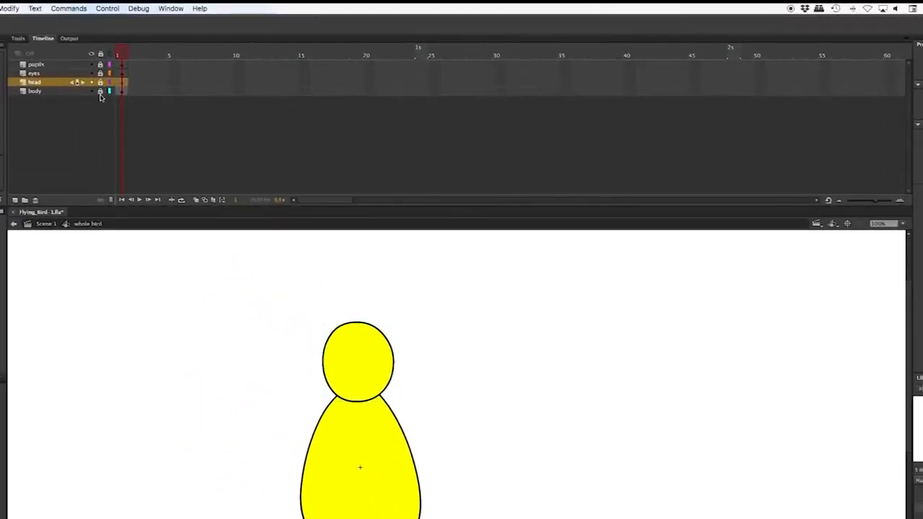
Place the eyes symbol from the library on the eyes layer, centered across the upper half of the head
click(50, 74)
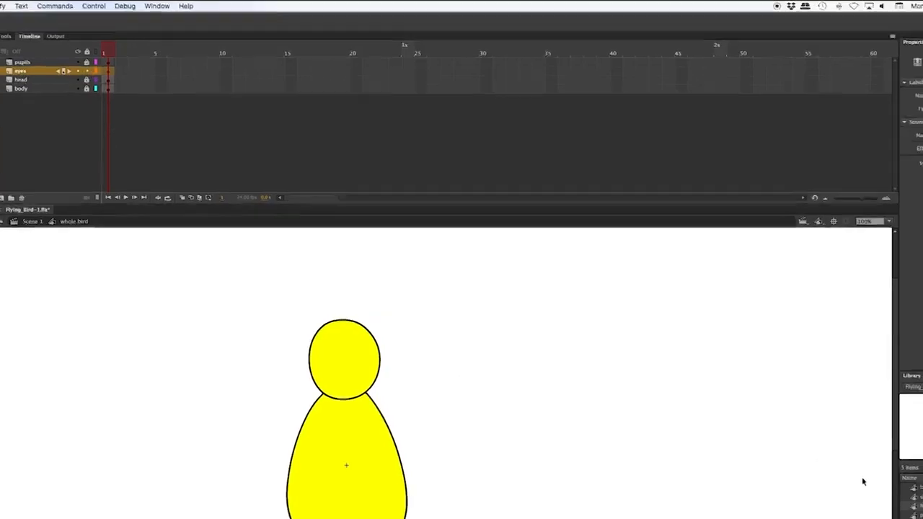
drag(878, 489, 632, 497)
drag(529, 478, 199, 336)
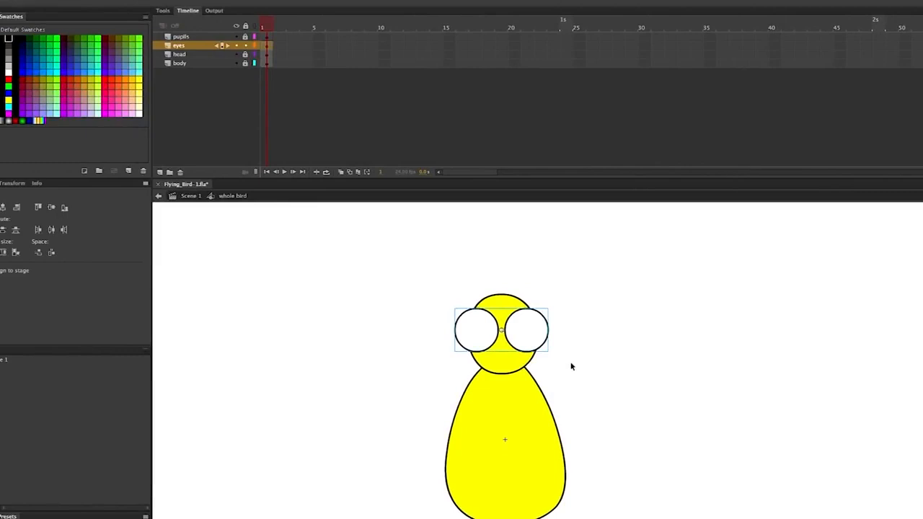
Shrink the eyes proportionally with Free Transform to less than the head's width and shift them left until they slightly overhang its edge
key(ctrl+=)
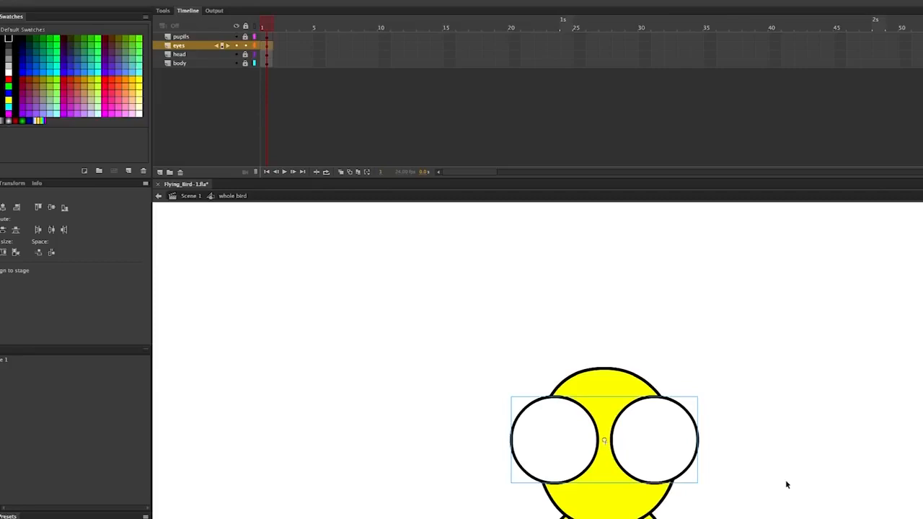
key(q)
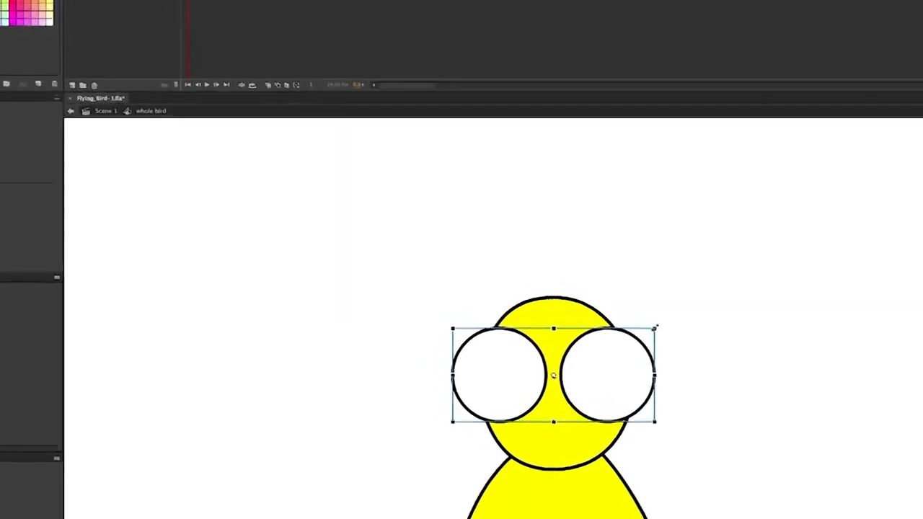
drag(631, 288, 630, 289)
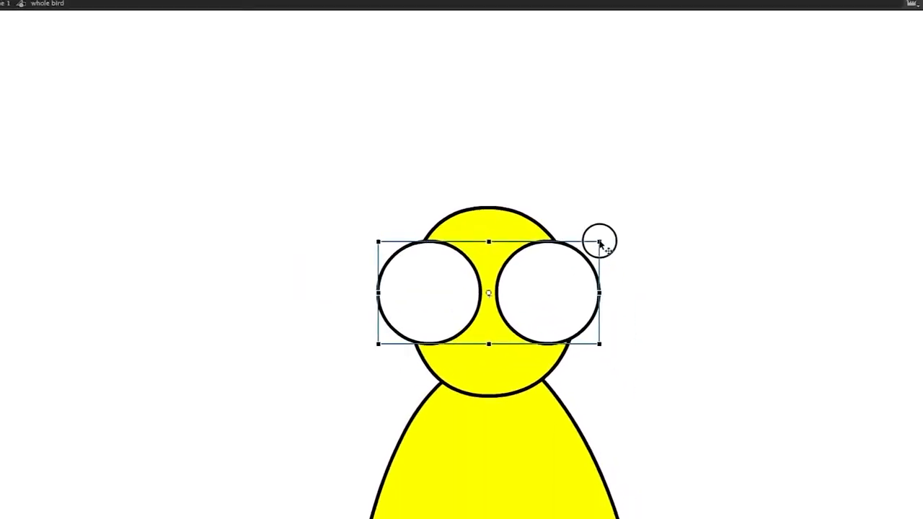
drag(599, 243, 694, 212)
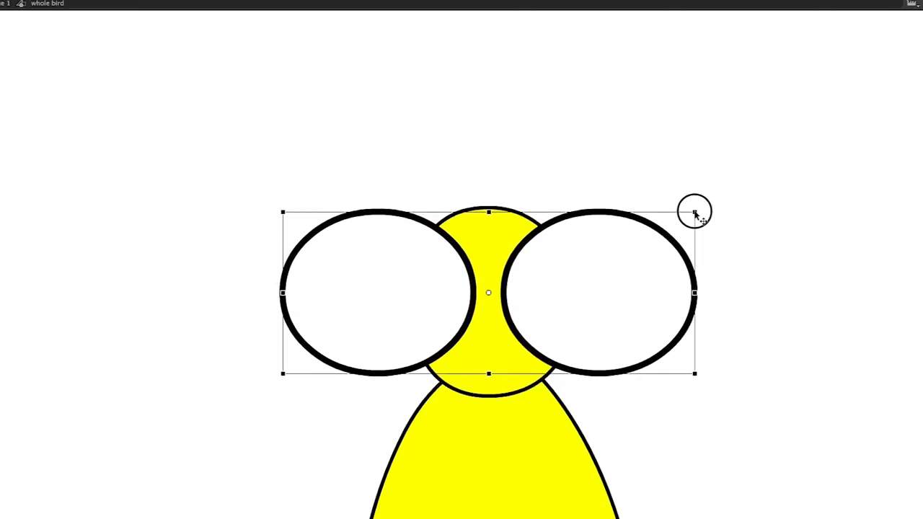
drag(695, 212, 550, 252)
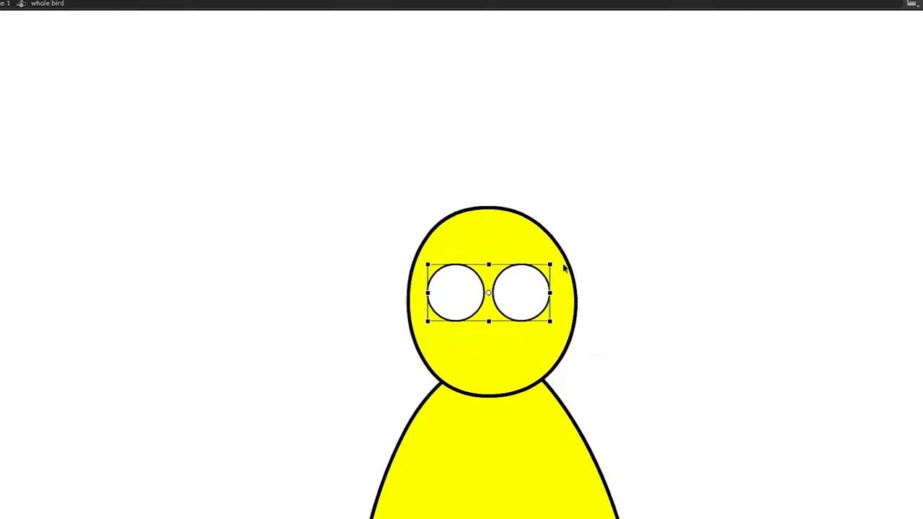
mouse_move(533, 307)
mouse_down()
mouse_move(519, 308)
mouse_move(525, 314)
mouse_up()
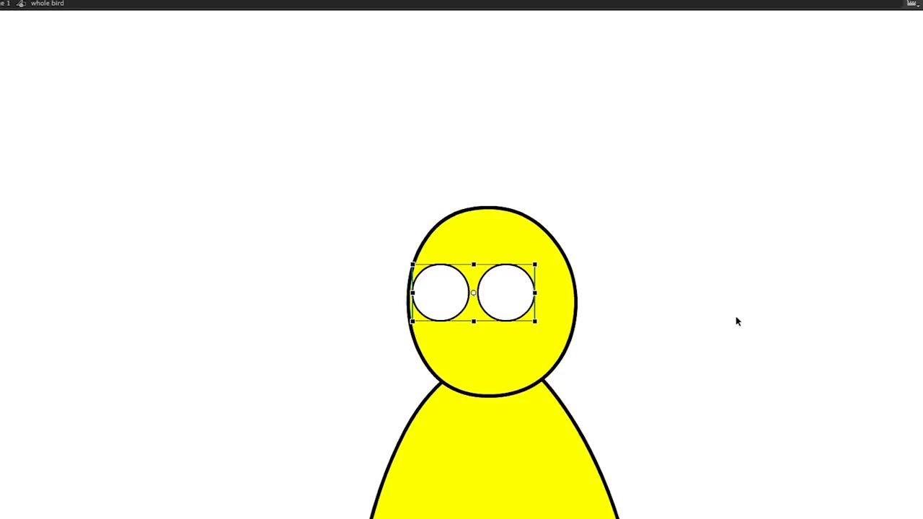
drag(515, 303, 505, 303)
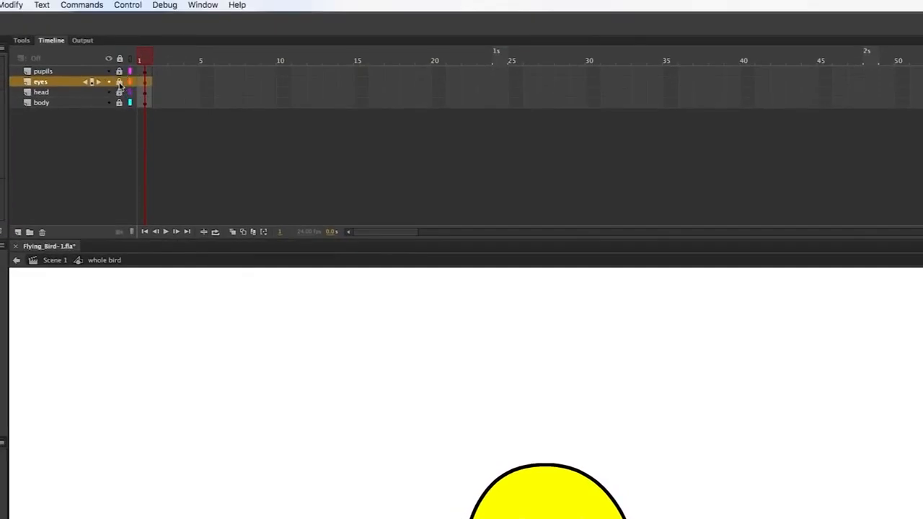
Place the pupils symbol over the eyes on the pupils layer and shrink it proportionally so each pupil fits inside an eye
click(82, 73)
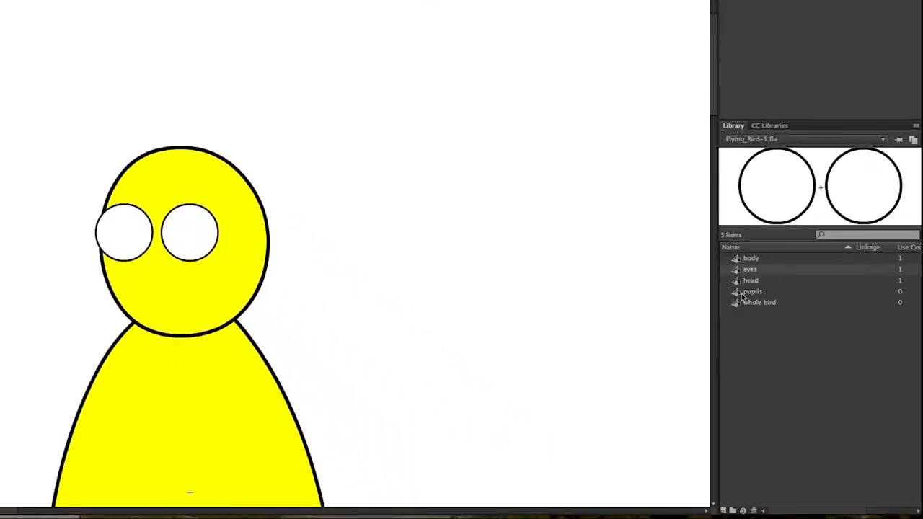
drag(744, 293, 158, 249)
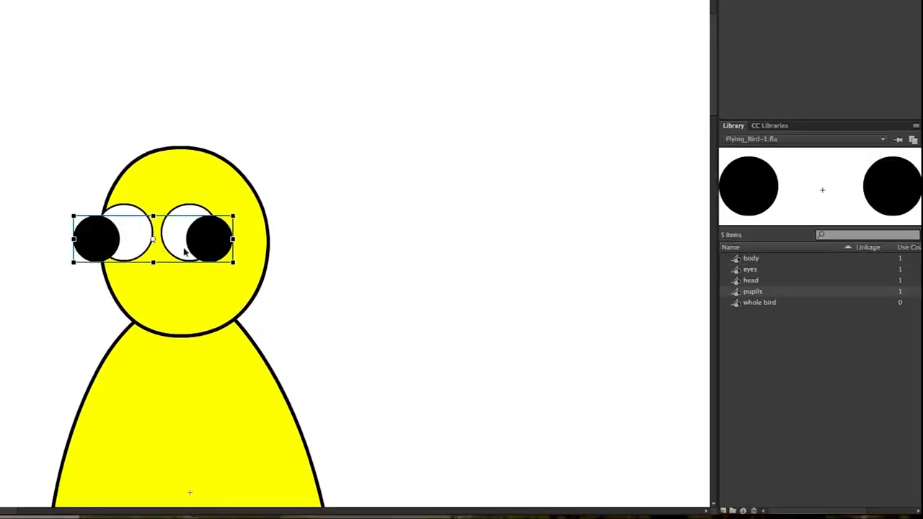
drag(233, 217, 200, 225)
Nudge the pupils up and left until they sit vertically centered near the eyes' left edges, and lock the pupils layer
key(Up)
key(Up)
key(Up)
key(Up)
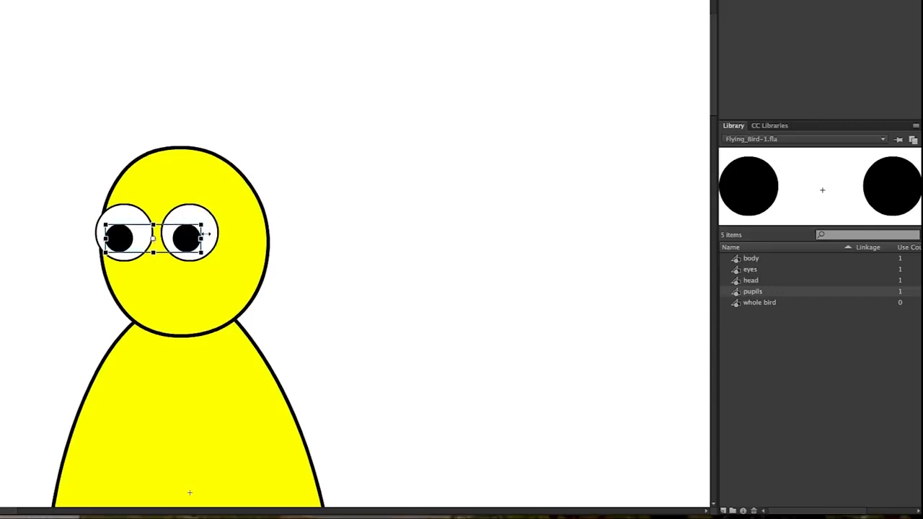
key(Up)
key(Up)
key(Up)
key(Up)
key(Left)
key(Left)
key(Left)
key(Left)
key(Left)
key(Left)
key(Left)
key(Left)
key(Left)
key(Left)
key(Left)
key(Left)
key(Left)
key(Left)
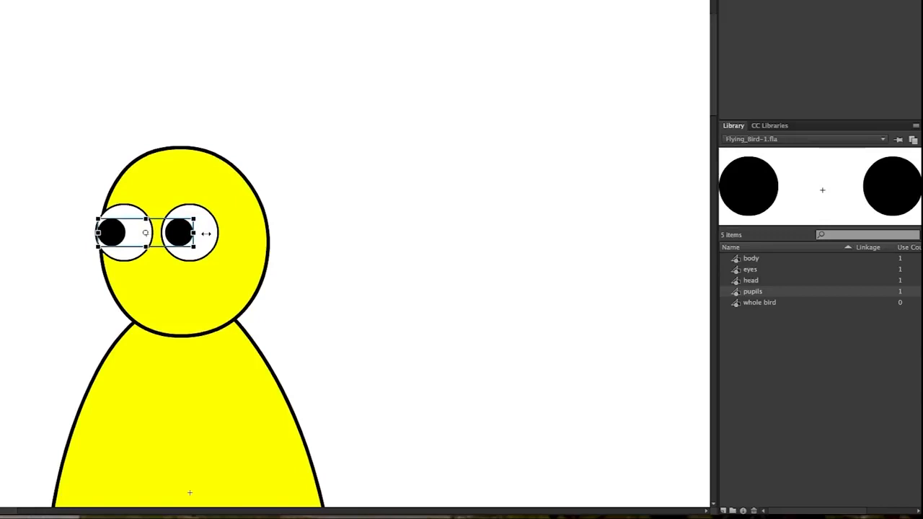
click(253, 121)
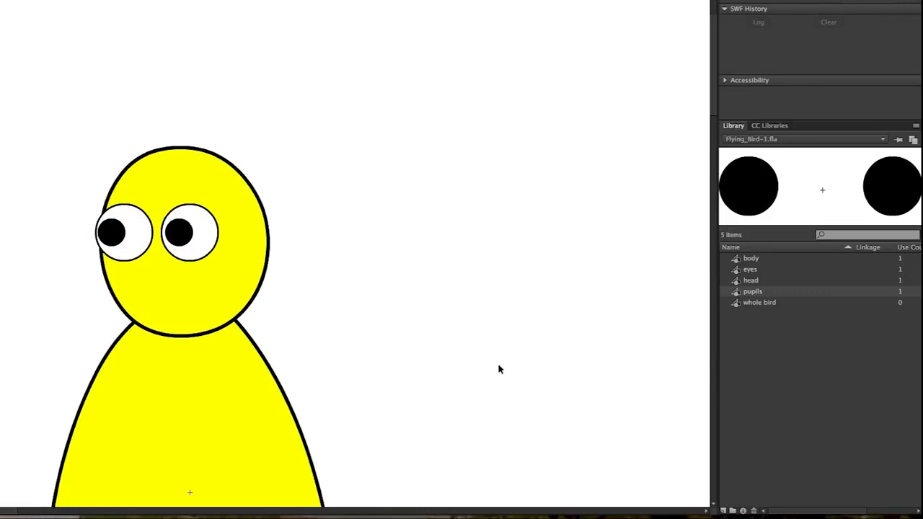
click(121, 239)
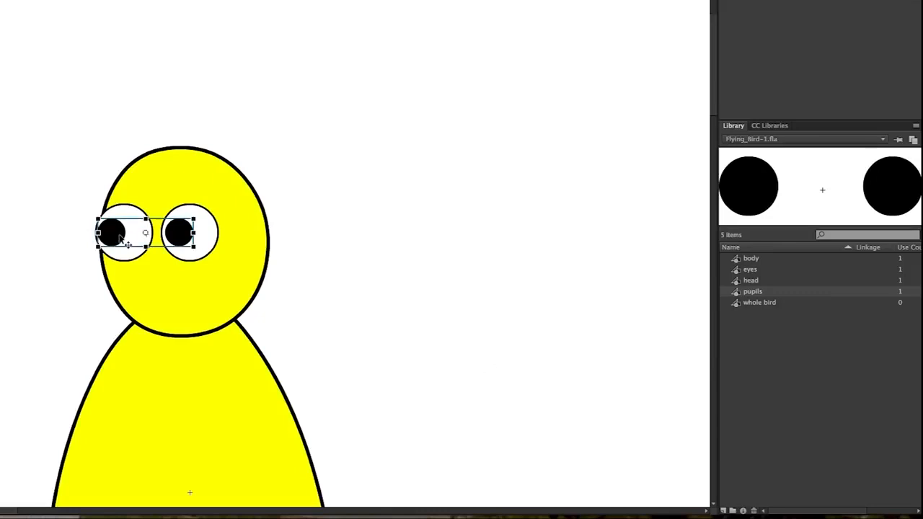
key(v)
click(345, 346)
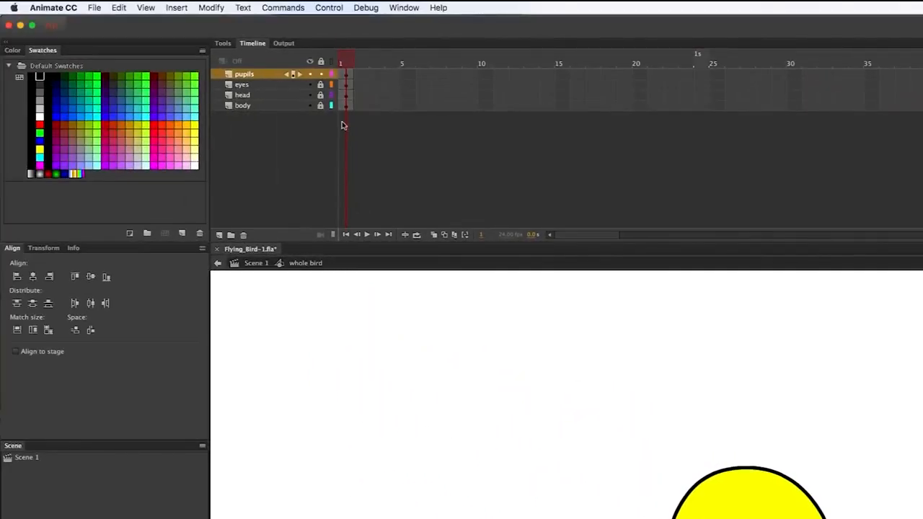
click(321, 74)
Add two layers above pupils, naming the lower one beak and the upper one wings
click(220, 237)
click(220, 237)
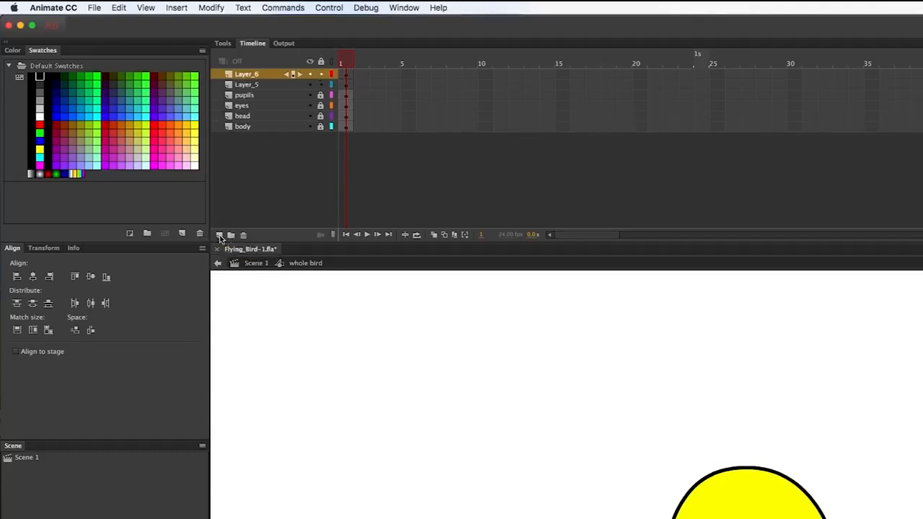
double_click(249, 84)
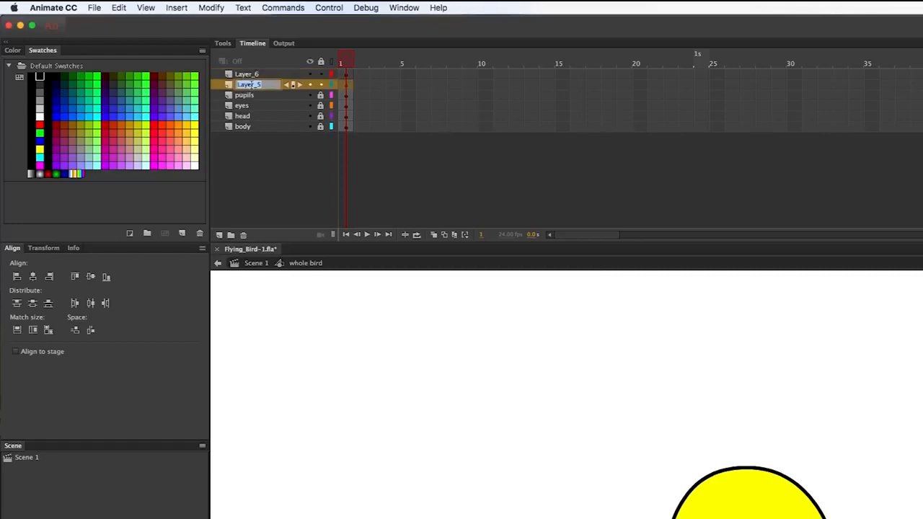
text(beak)
double_click(247, 74)
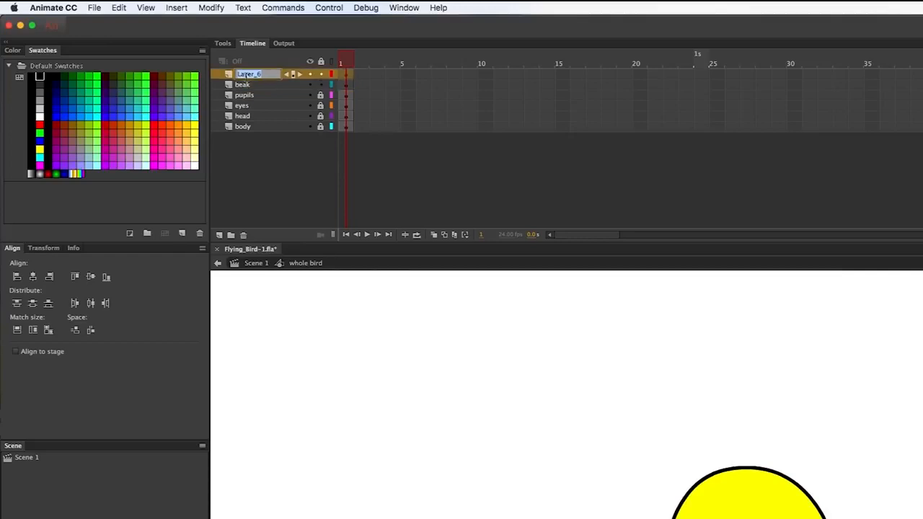
text(wi)
key(Return)
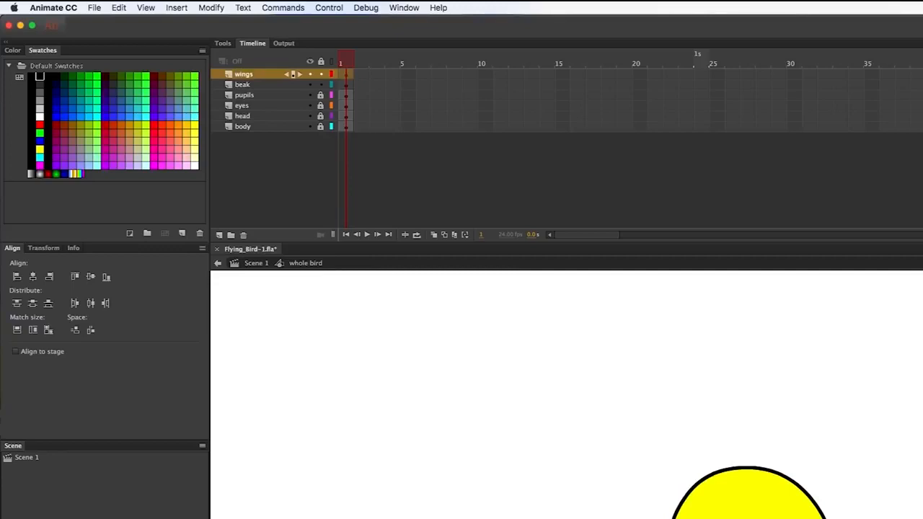
Add a layer named legs above wings, lock the legs and wings layers, and make beak the active layer
click(219, 236)
double_click(247, 74)
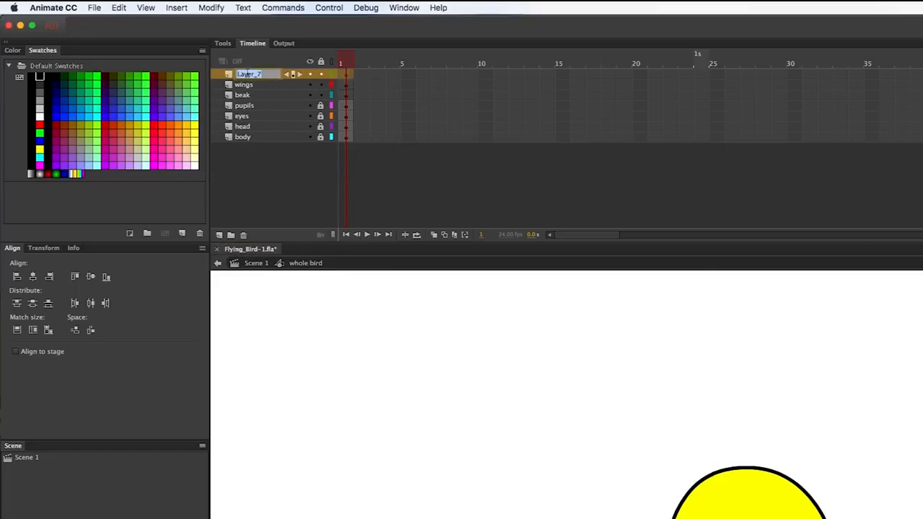
text(legs)
key(Return)
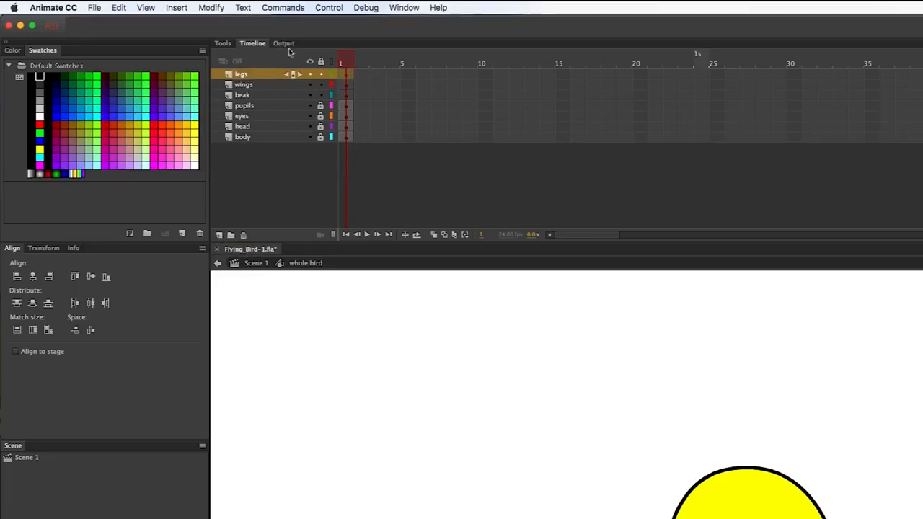
click(321, 85)
click(256, 95)
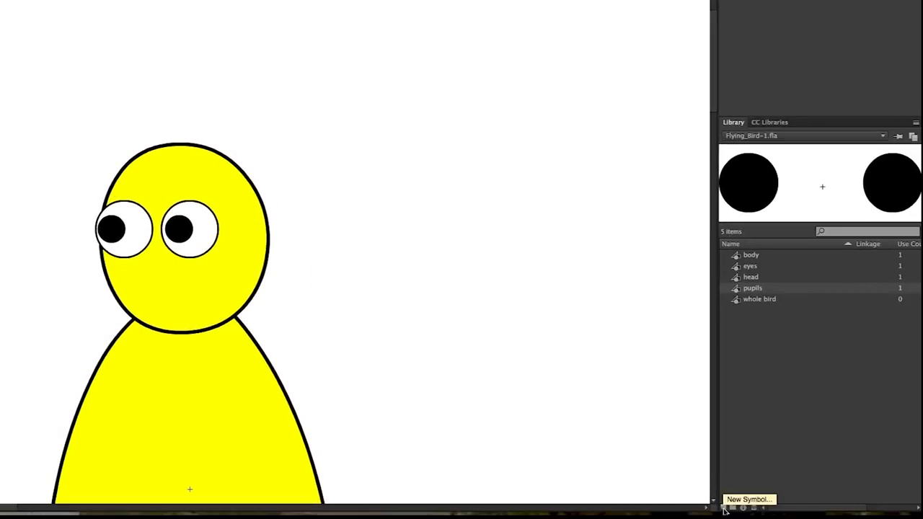
Create a new graphic symbol named beak in the library root
click(724, 510)
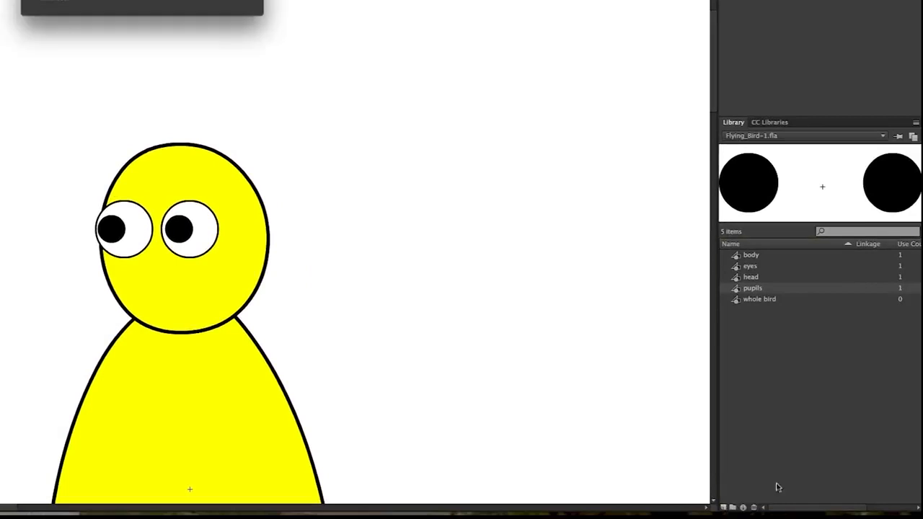
text(bi)
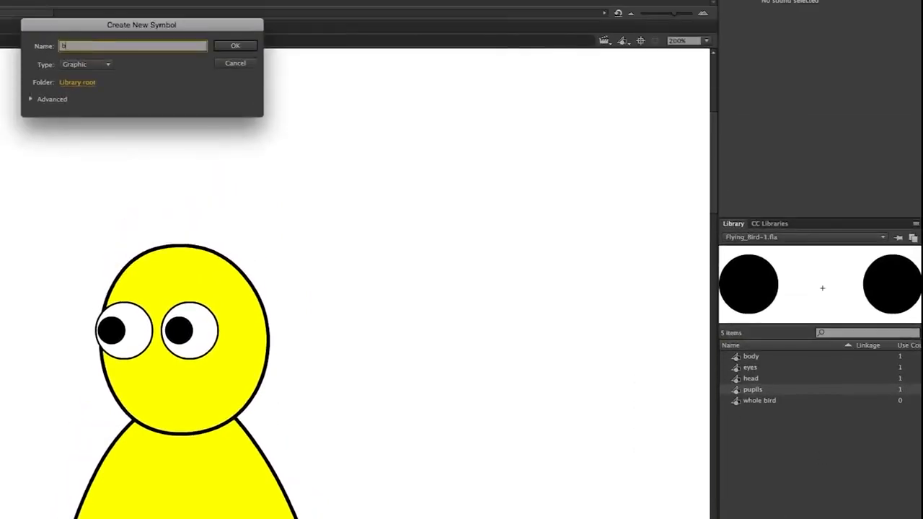
key(Return)
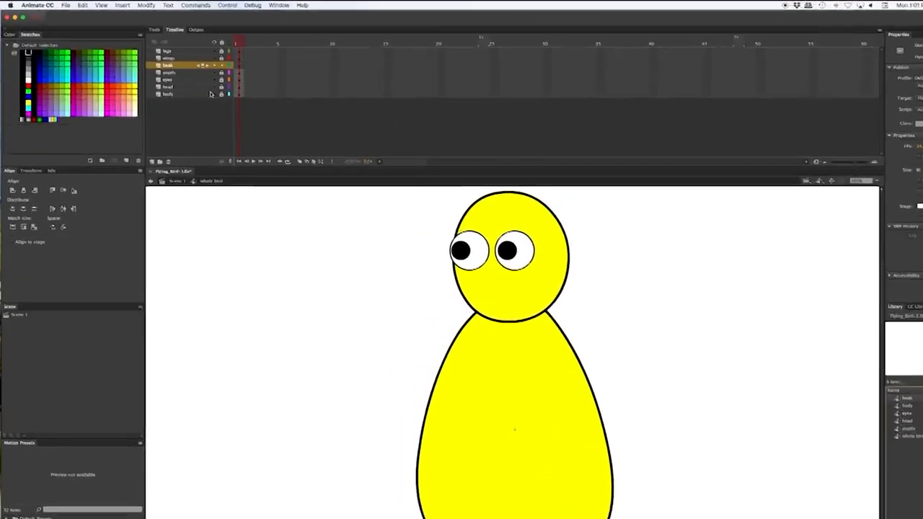
Choose the PolyStar tool and set a black stroke with an orange #FF9900 fill
click(182, 37)
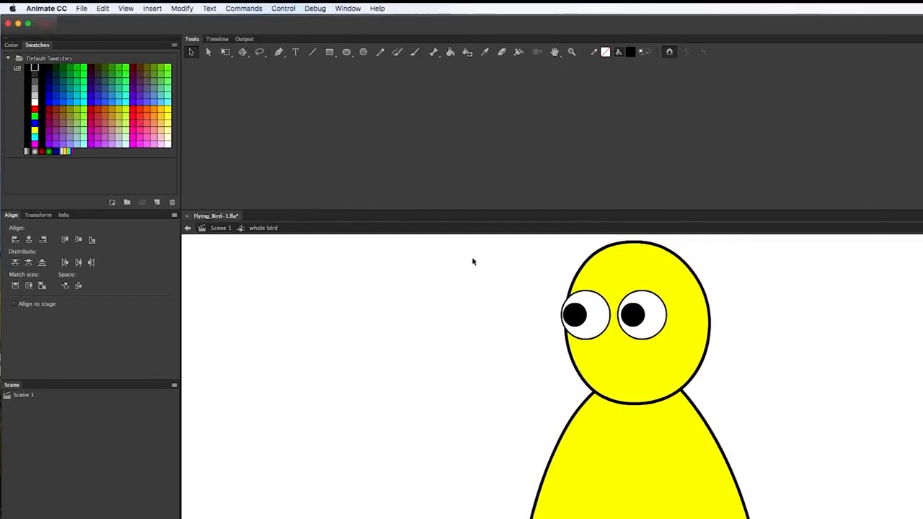
click(365, 53)
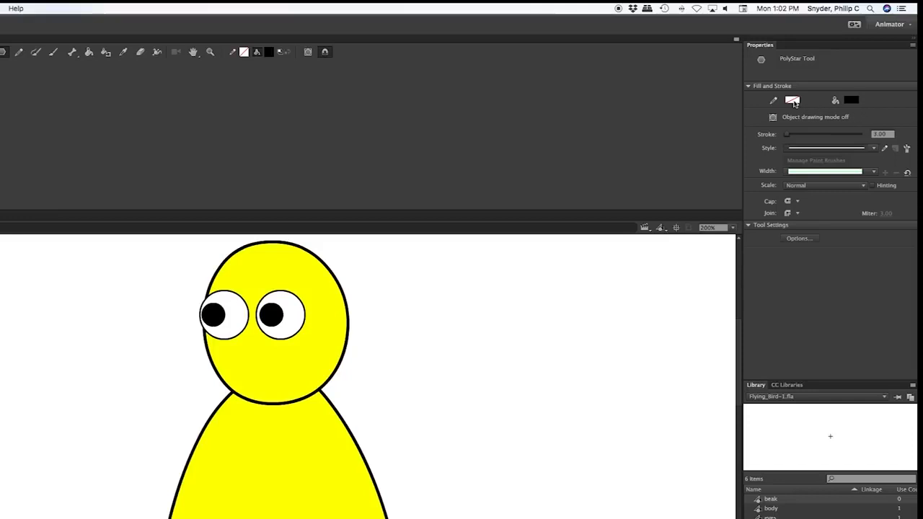
click(793, 100)
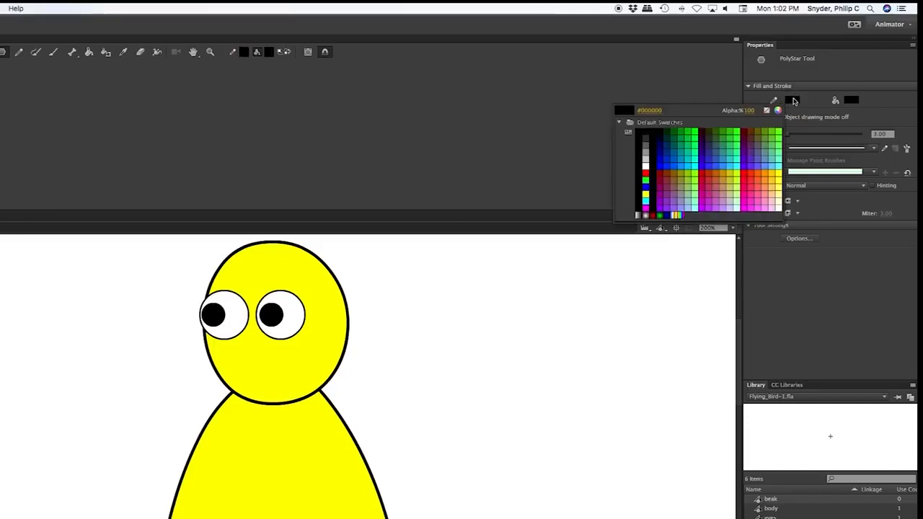
click(648, 134)
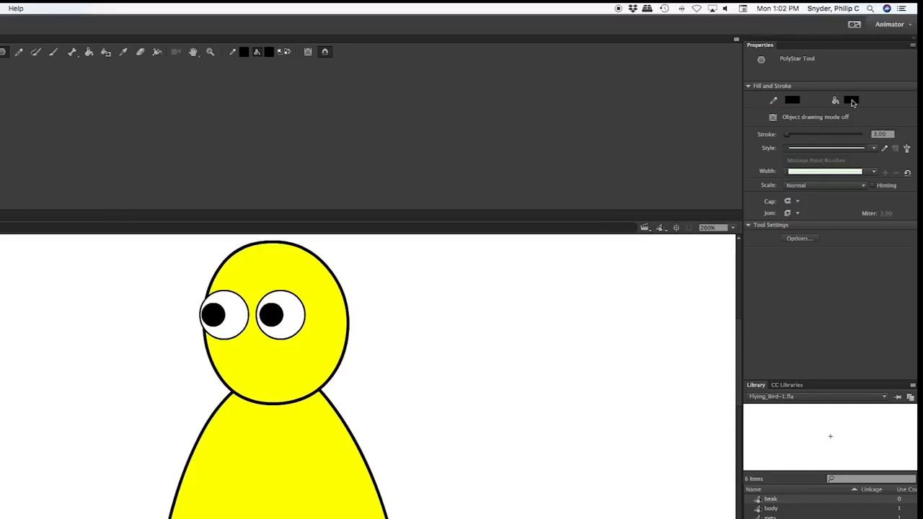
click(852, 102)
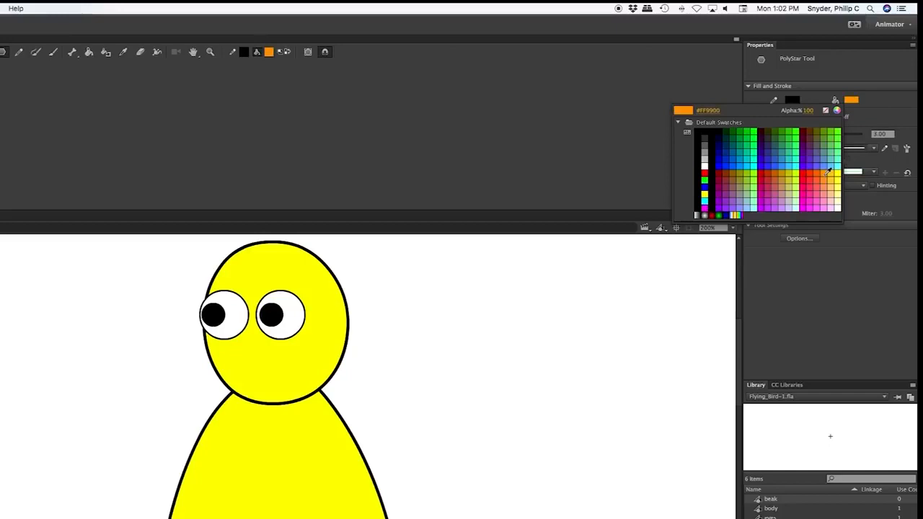
click(827, 172)
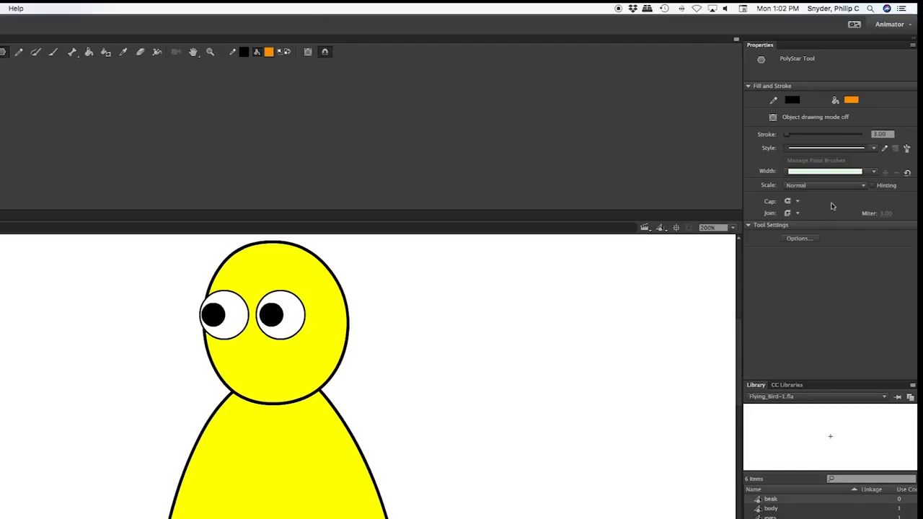
Set the PolyStar style to polygon with 5 sides and draw an orange pentagon beside the bird's head
click(799, 241)
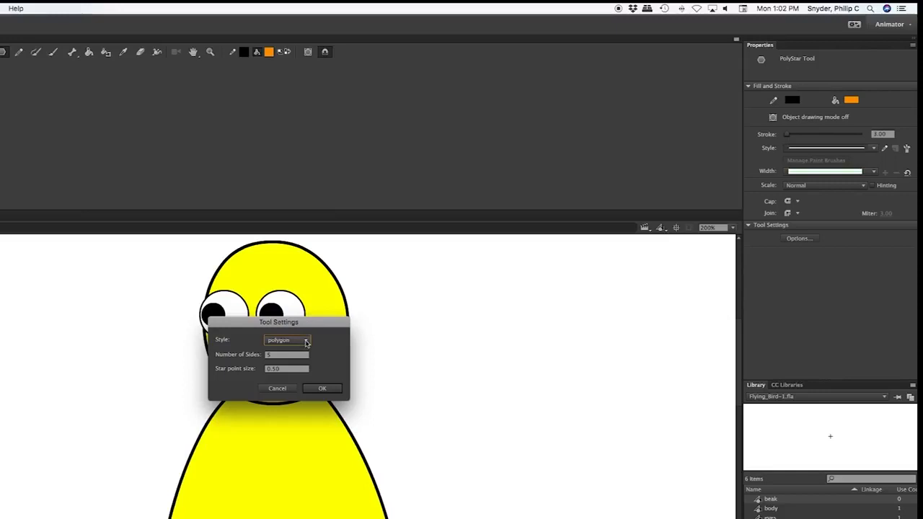
click(306, 343)
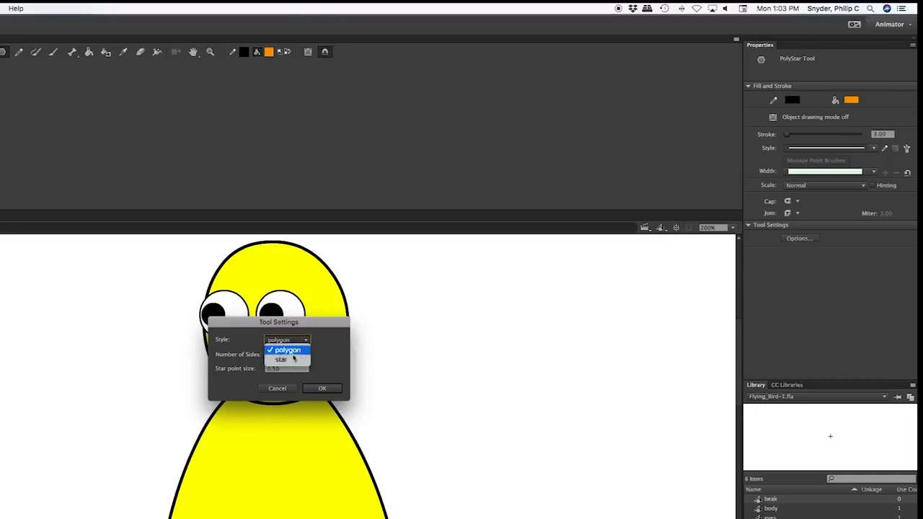
click(299, 352)
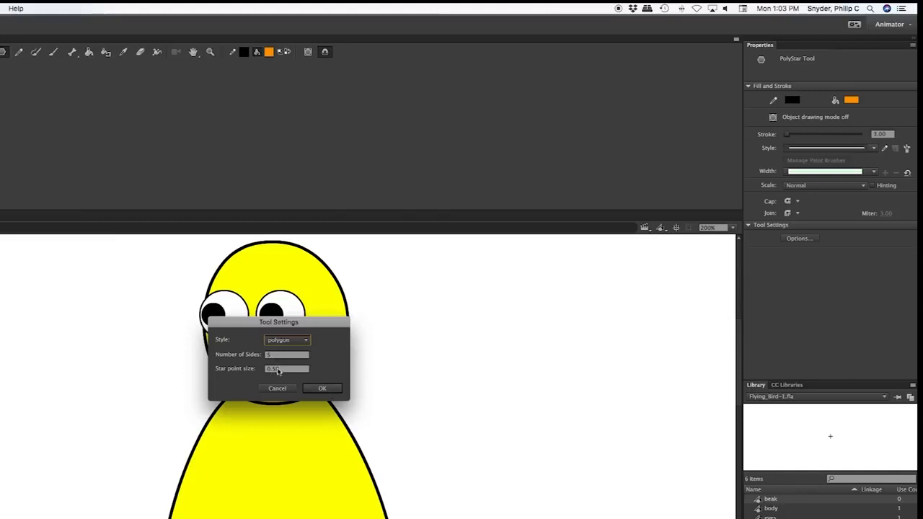
click(324, 389)
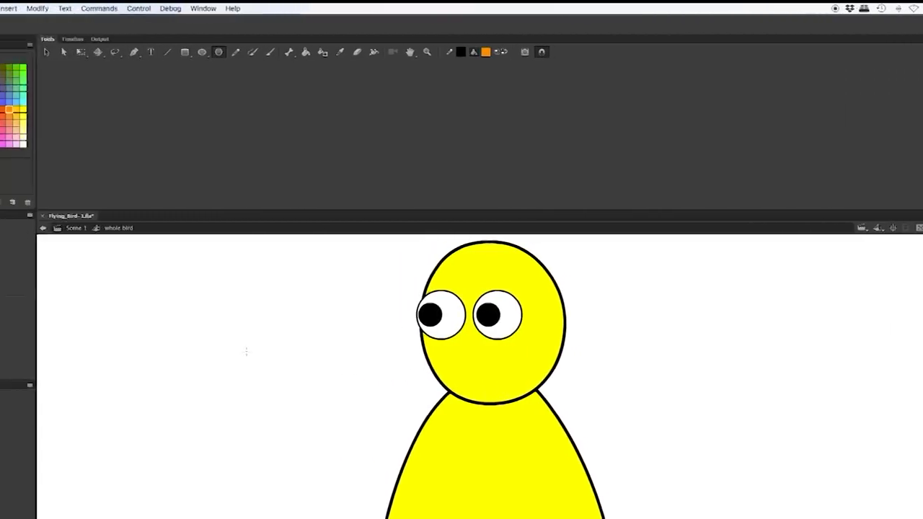
drag(29, 351, 63, 365)
drag(295, 365, 315, 369)
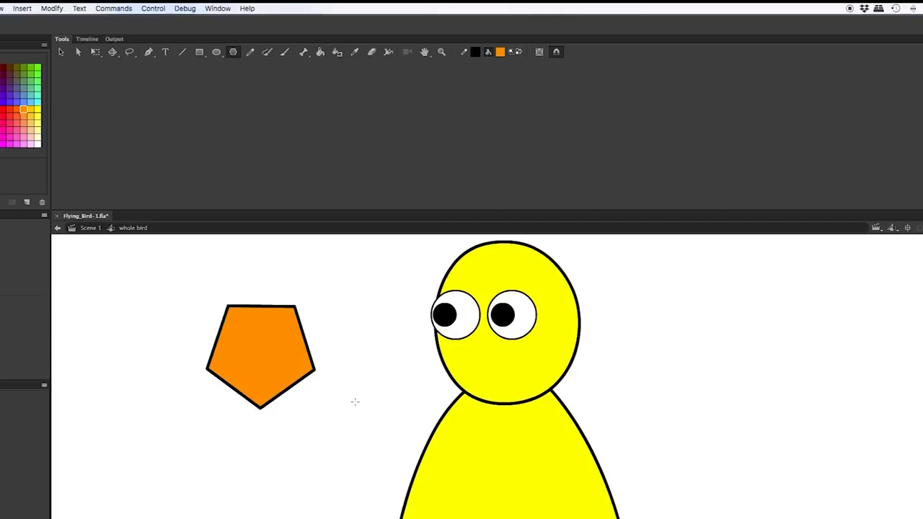
Reshape the pentagon into an open beak by pulling one corner inward, narrowing both tips and rounding the back edge
key(v)
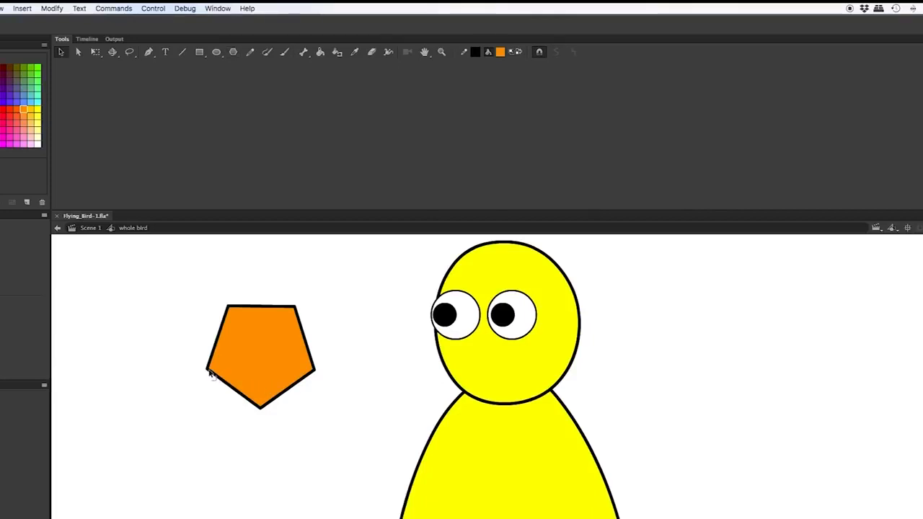
drag(207, 372, 286, 345)
drag(230, 309, 232, 336)
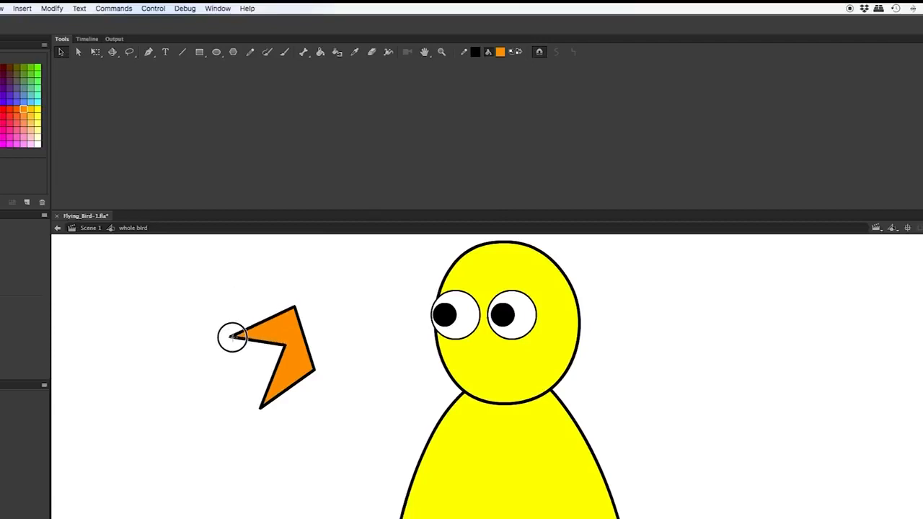
drag(260, 409, 245, 380)
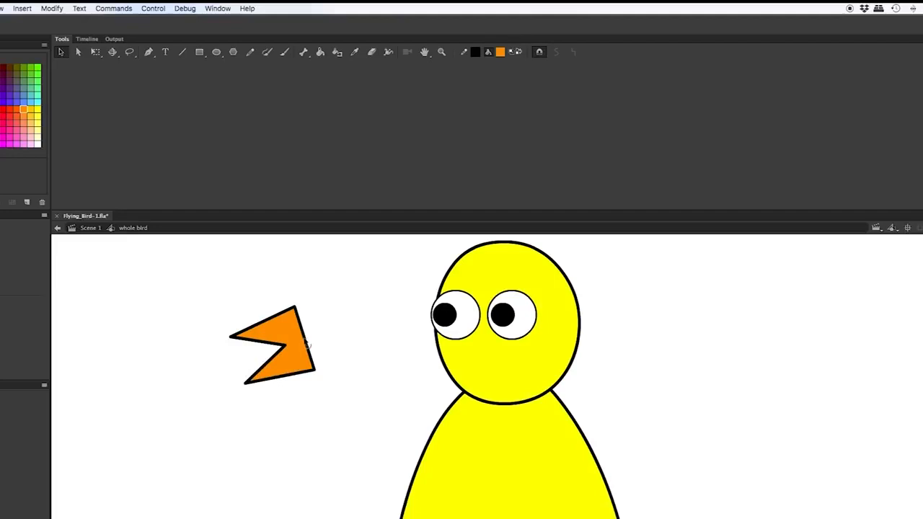
drag(310, 339, 318, 334)
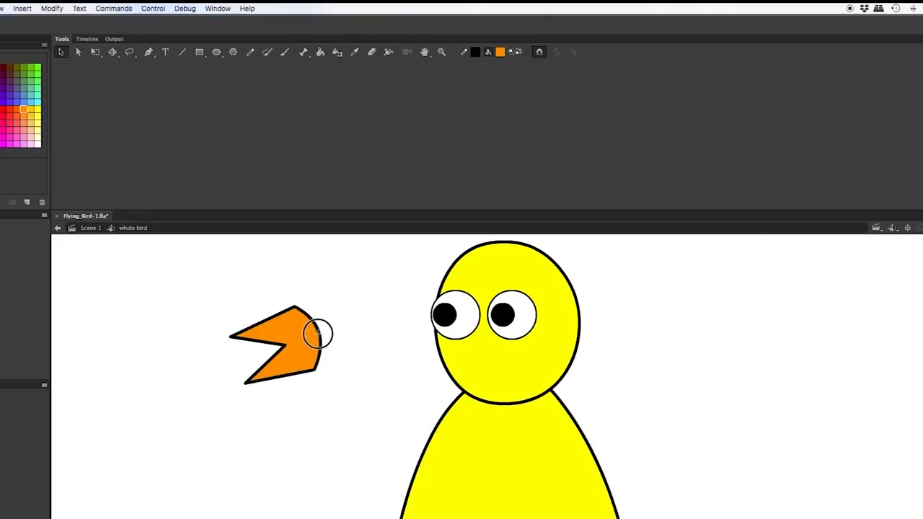
drag(246, 383, 243, 370)
drag(315, 372, 309, 354)
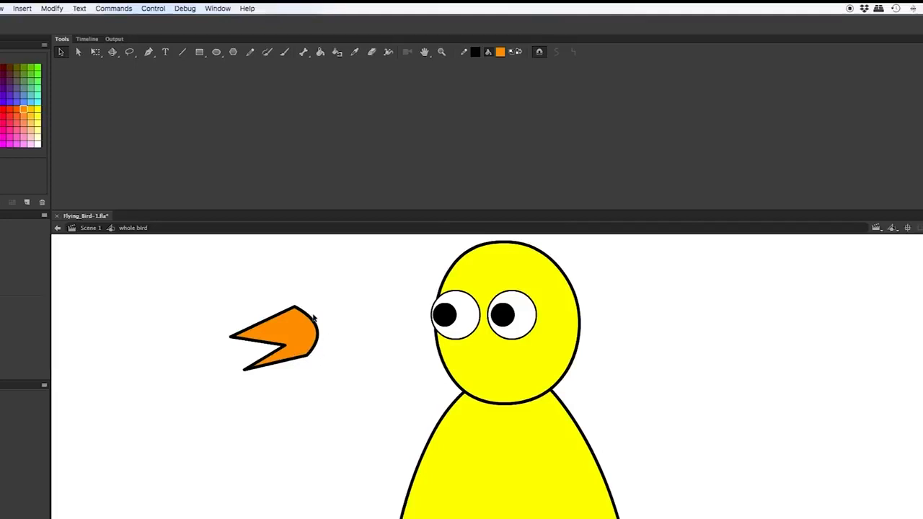
Move the whole beak, fill and outline, onto the head just below the eyes, with its tips overhanging the head's left edge
click(92, 42)
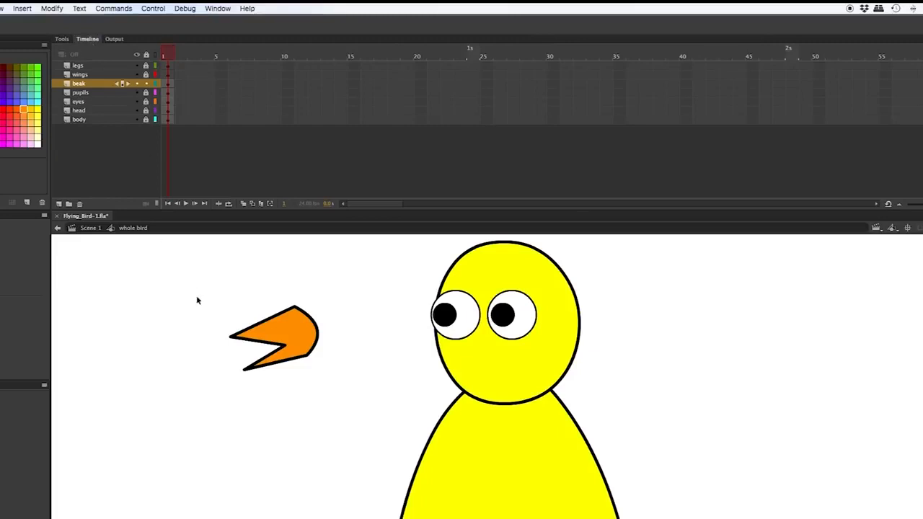
double_click(300, 344)
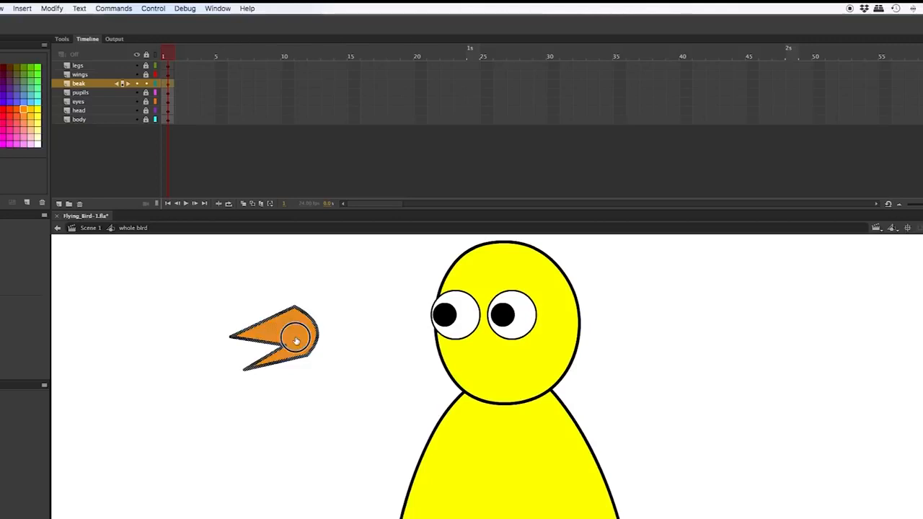
drag(297, 341, 483, 368)
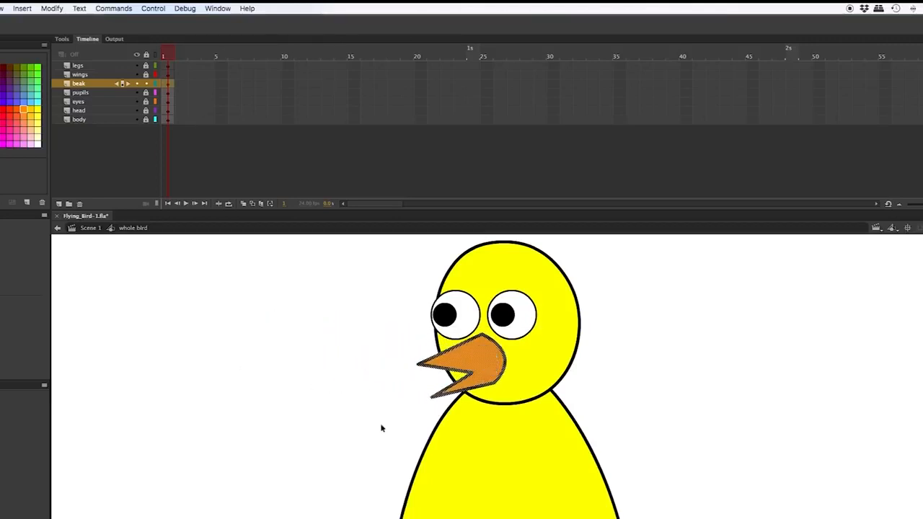
click(372, 422)
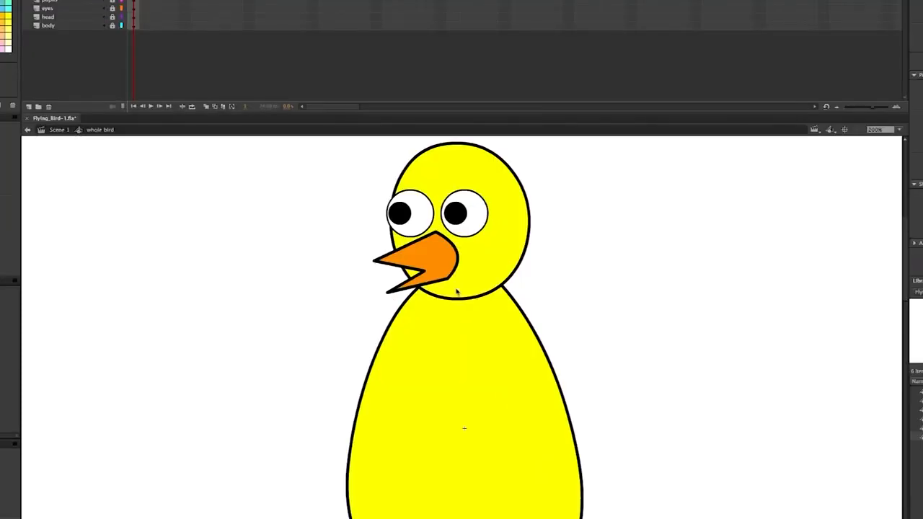
Pull the beak's mouth notch deeper toward the back and bend the edges of the mouth opening into slight curves
click(427, 268)
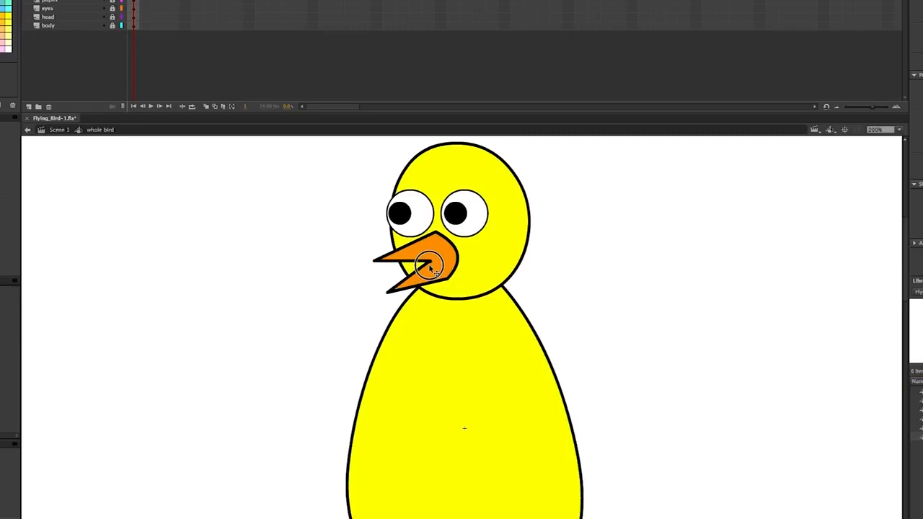
click(405, 267)
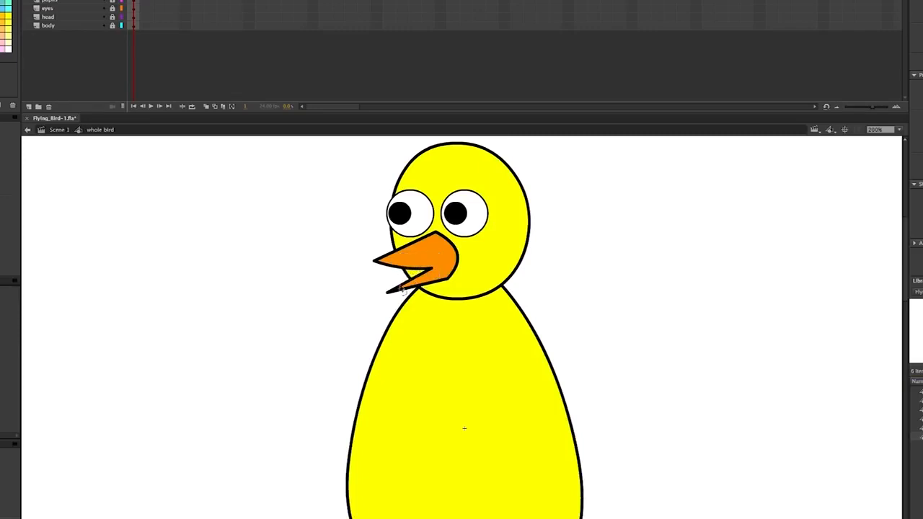
click(418, 280)
Raise the beak's top corner between the eyes, curve its upper edge inward and refine the rounded back edge and lower corner
click(438, 225)
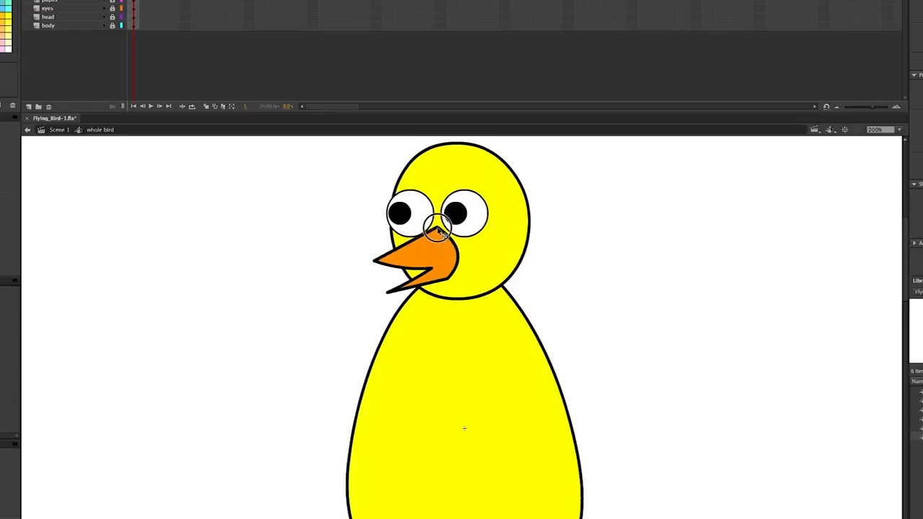
click(424, 243)
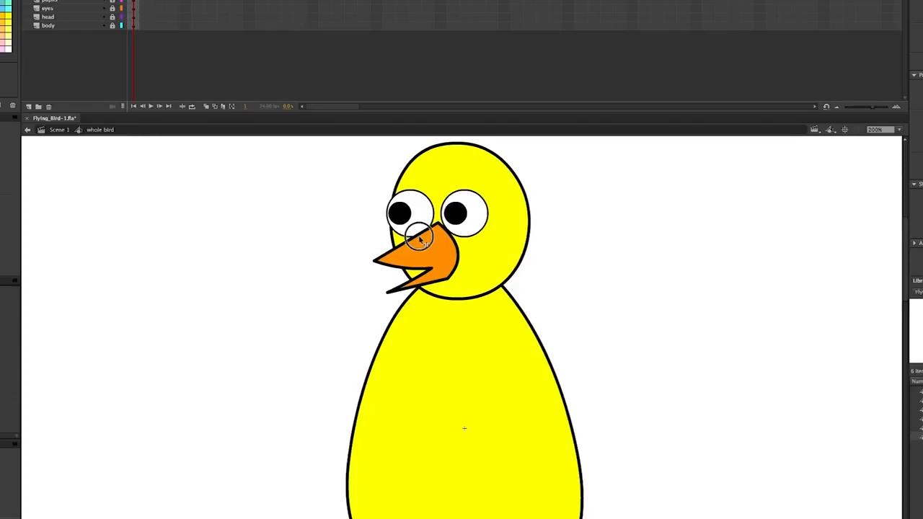
drag(425, 240, 434, 240)
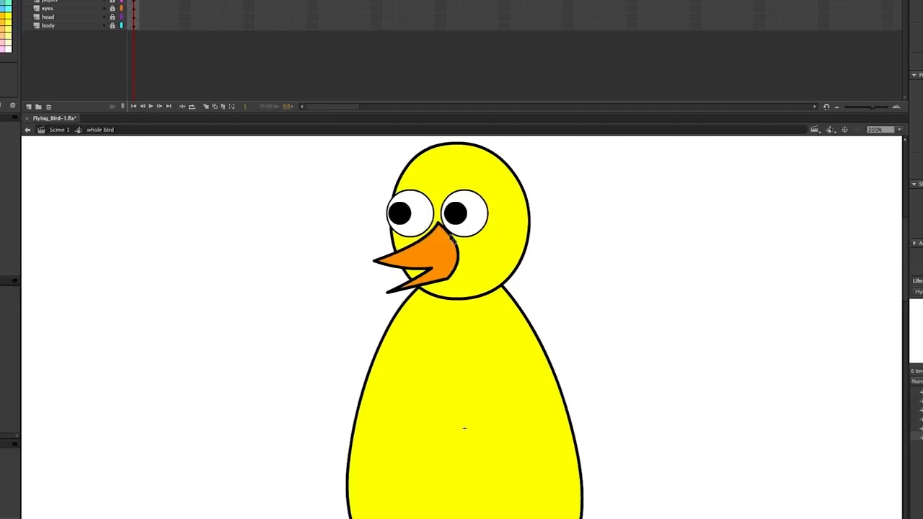
click(439, 225)
drag(438, 225, 454, 243)
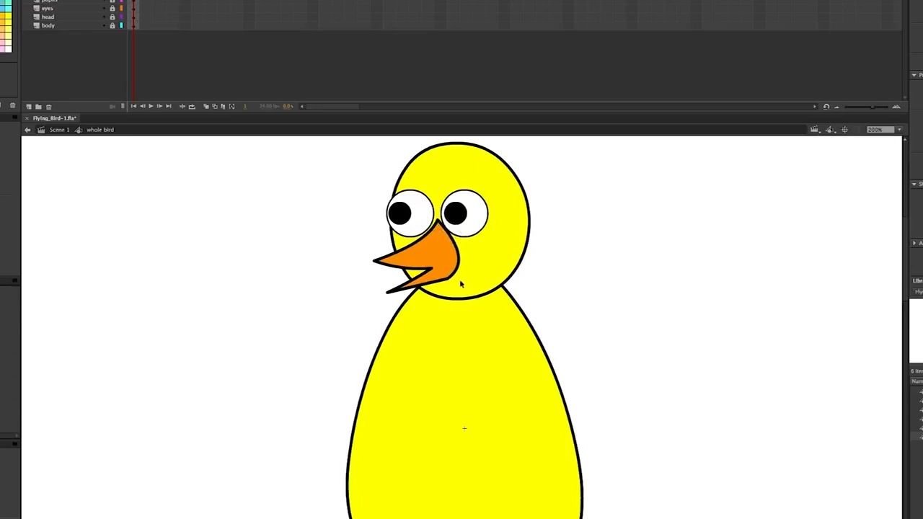
drag(449, 279, 457, 268)
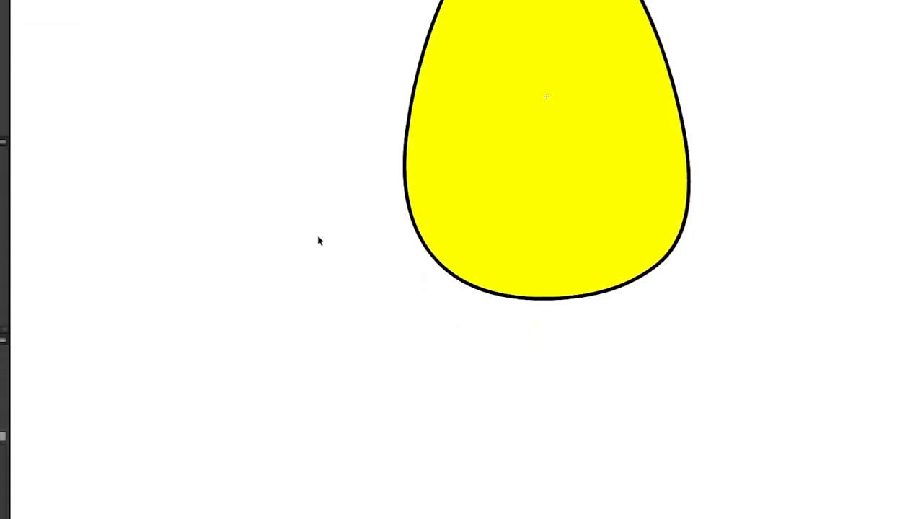
scroll(719, 280, up, 6)
scroll(719, 279, down, 3)
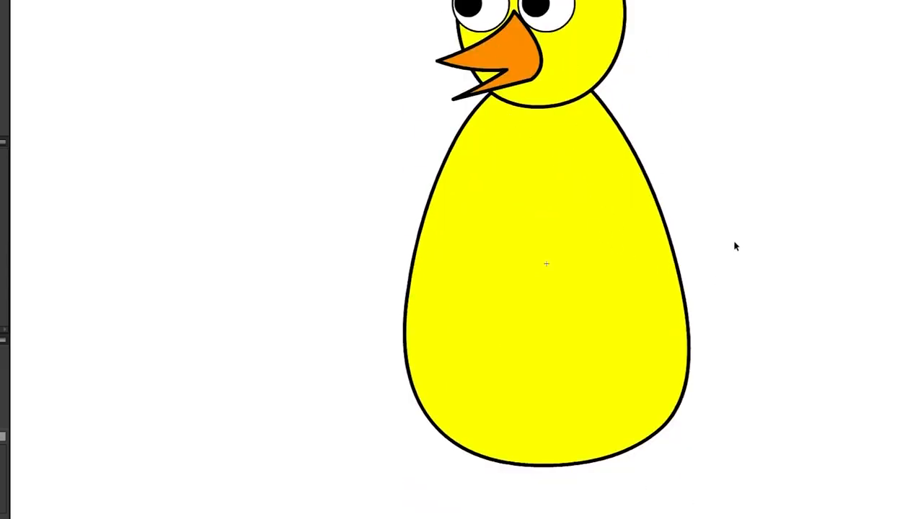
scroll(736, 245, down, 2)
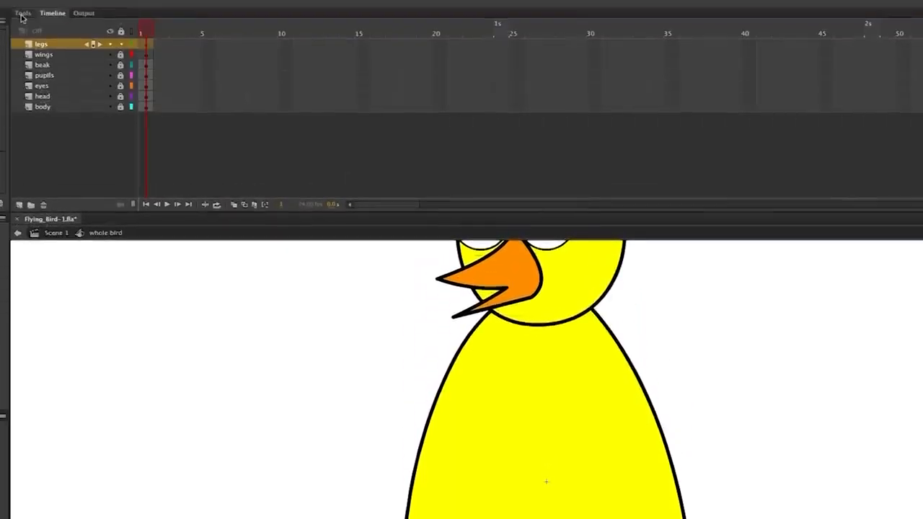
Configure the PolyStar tool to draw a star with six sides
click(22, 13)
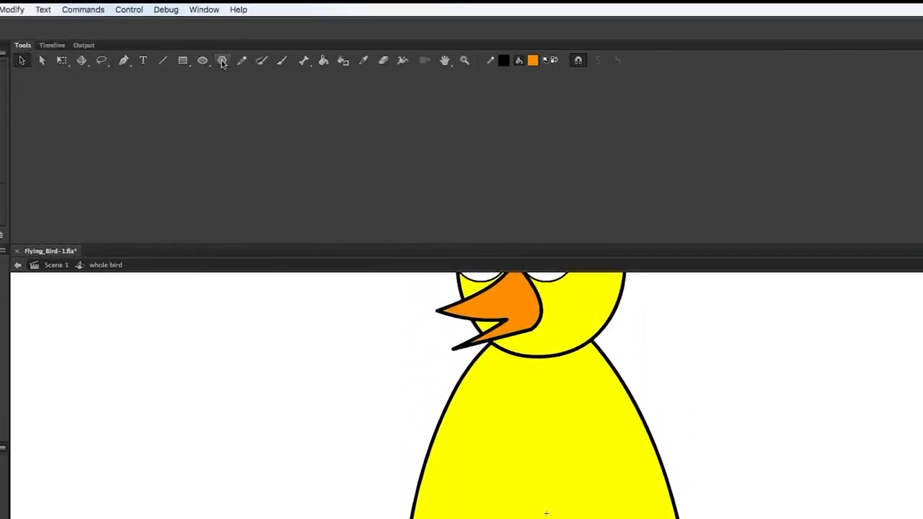
click(50, 46)
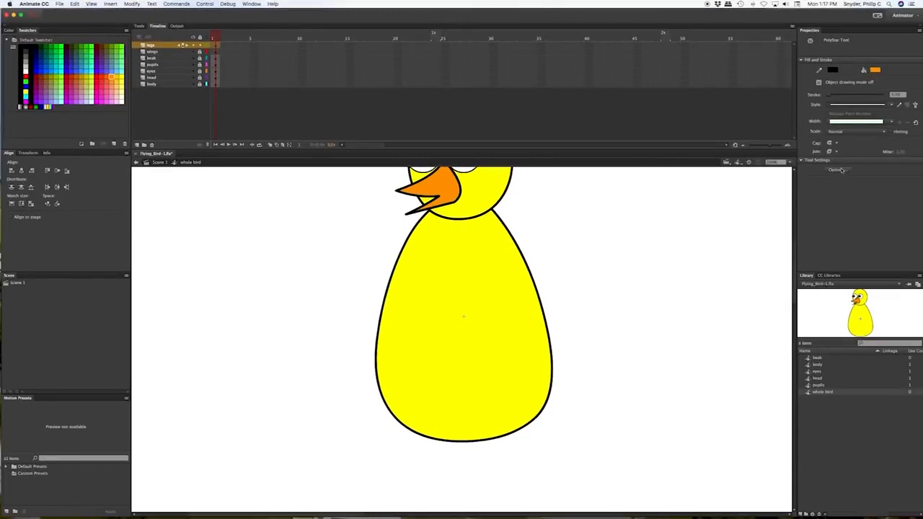
click(836, 170)
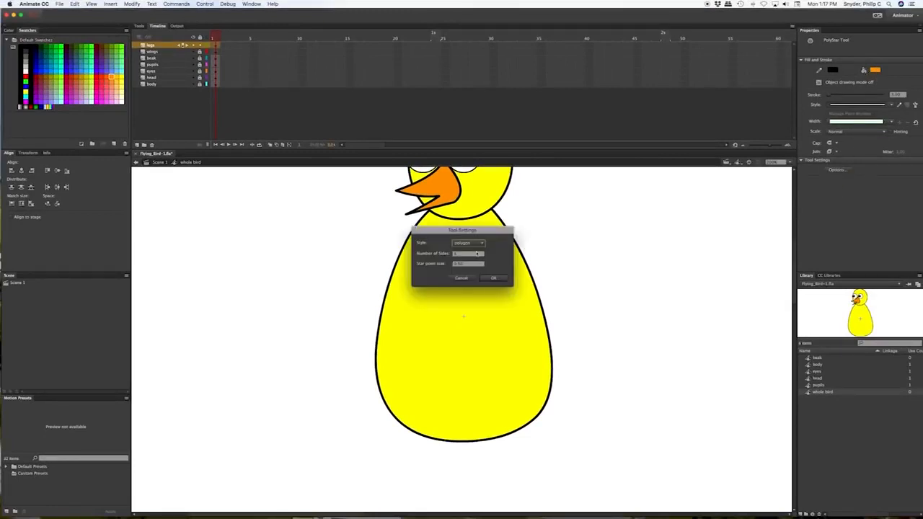
click(482, 245)
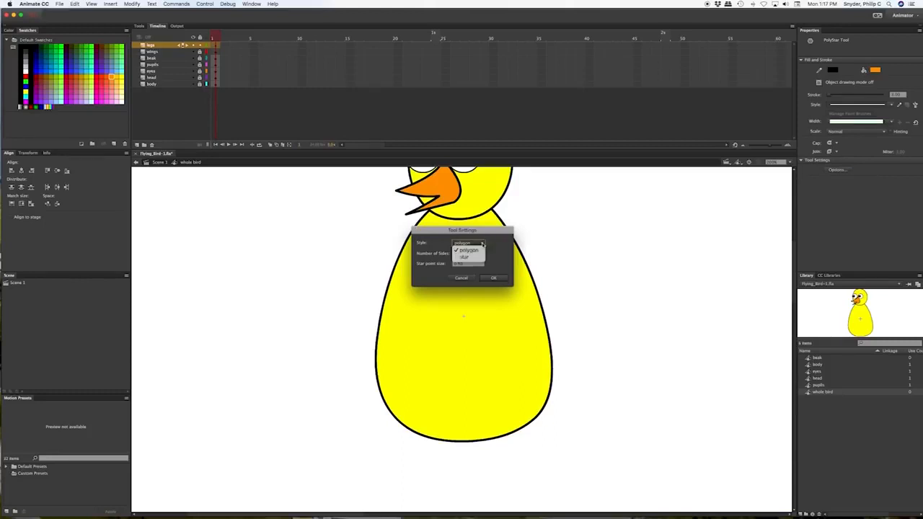
click(472, 258)
key(Tab)
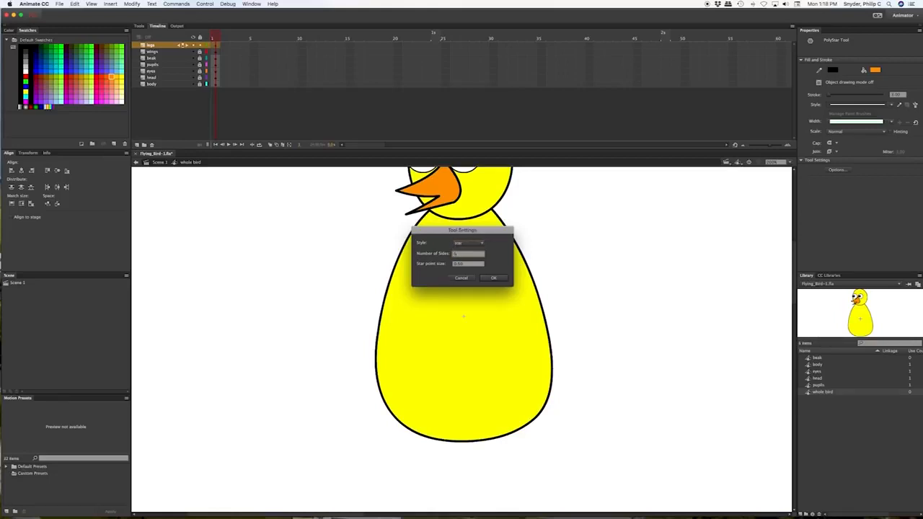
click(494, 281)
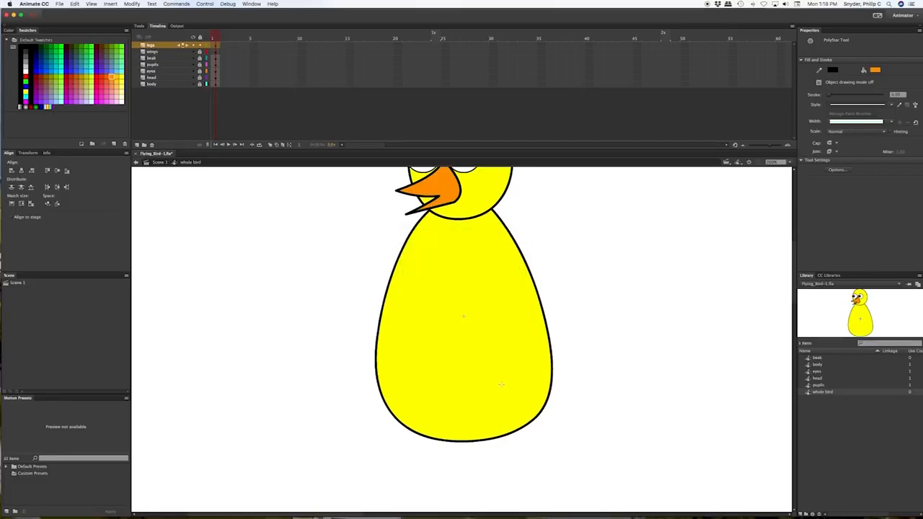
Draw an orange six-pointed star with a black outline on the legs layer, beside the body's lower left edge
scroll(501, 385, down, 3)
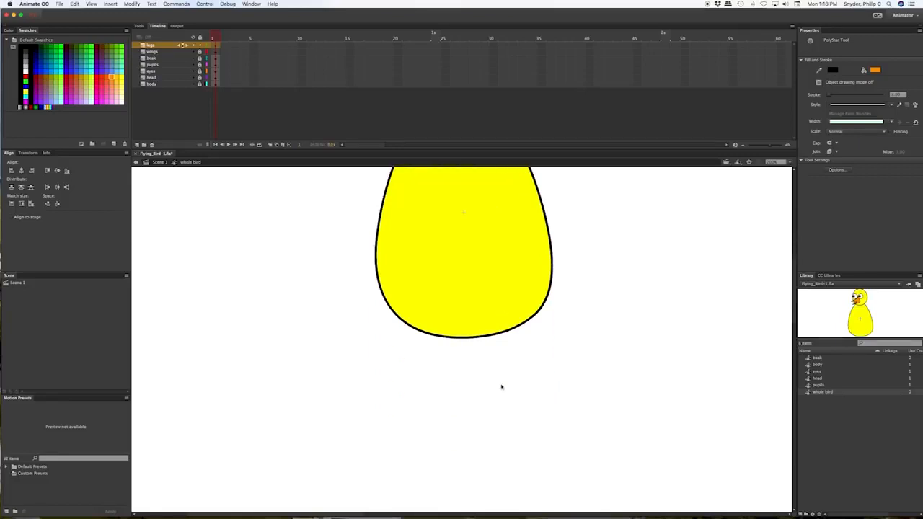
scroll(502, 387, up, 2)
scroll(501, 387, down, 3)
scroll(501, 387, up, 2)
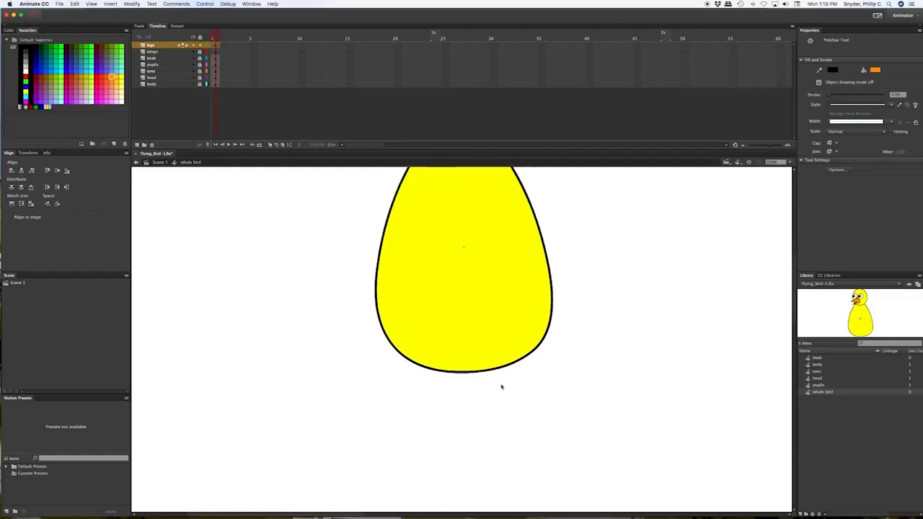
scroll(501, 387, up, 3)
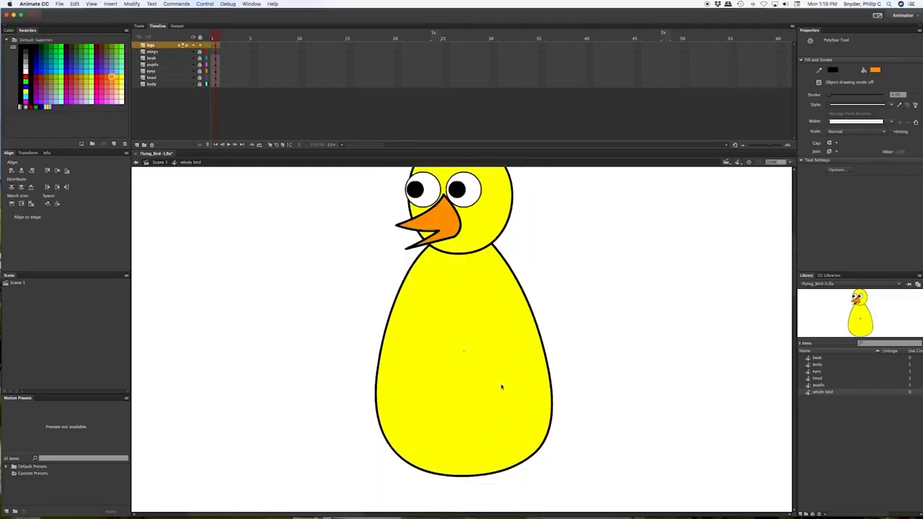
key(h)
drag(500, 383, 497, 281)
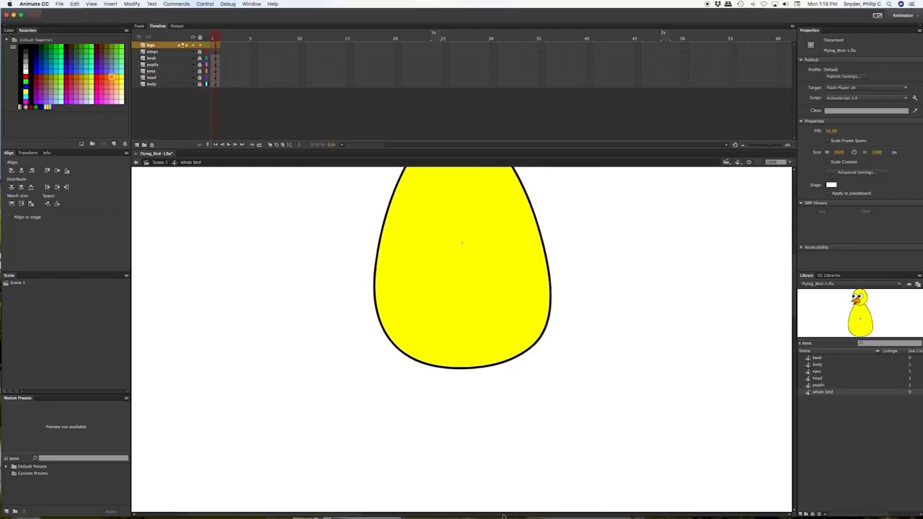
click(139, 26)
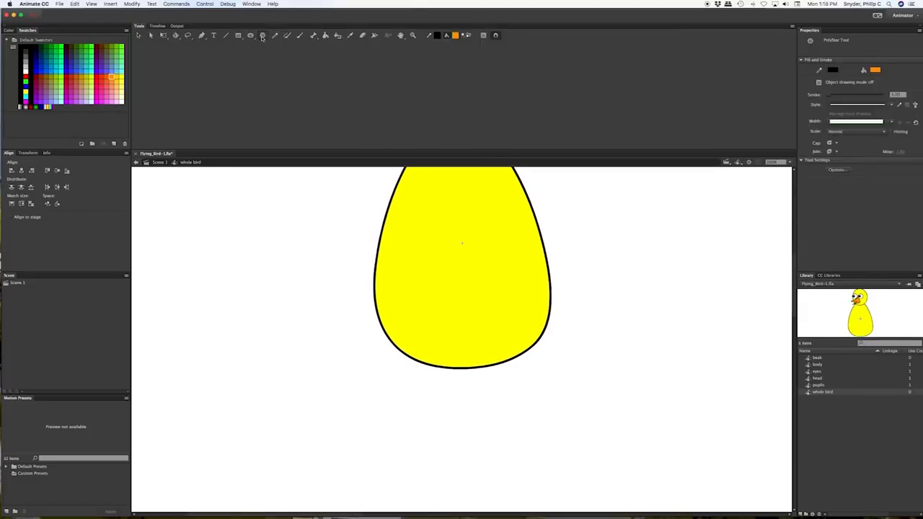
click(157, 26)
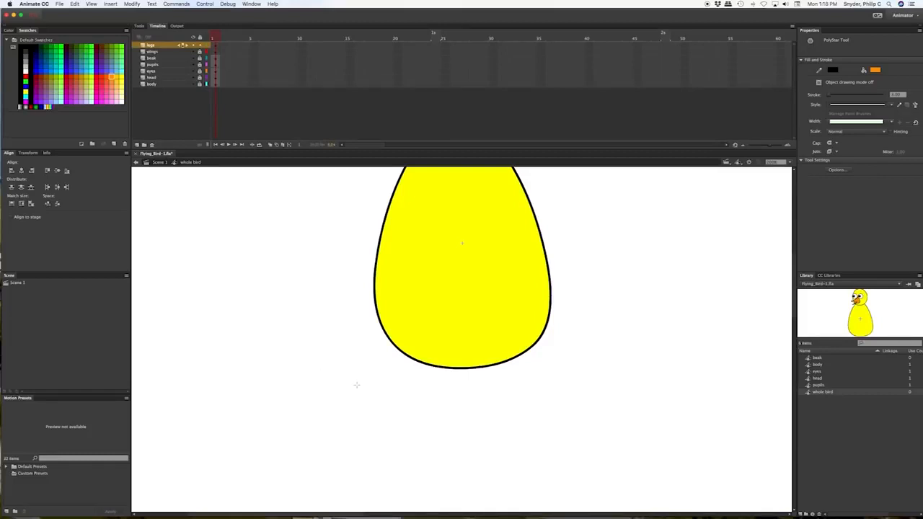
drag(294, 375, 342, 429)
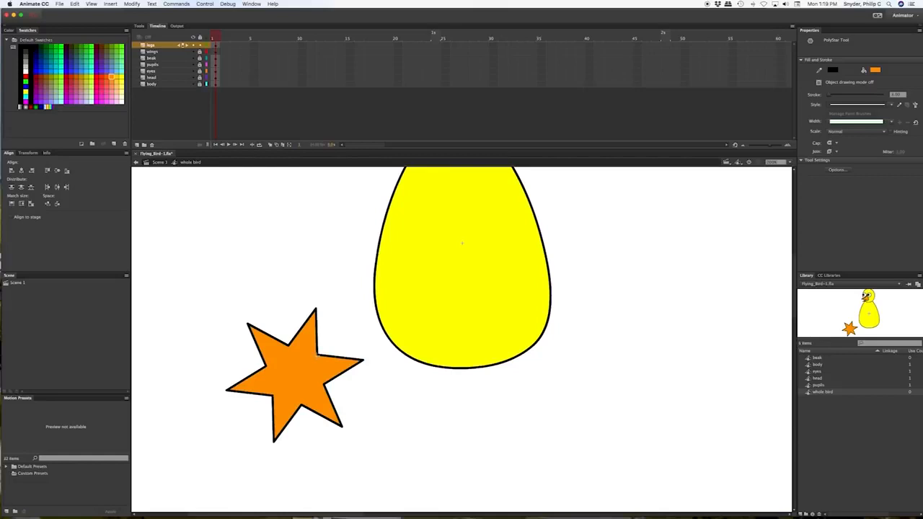
Reshape the star's two upper-right points into a leg by pulling out the notch between them and narrowing the ankle
key(v)
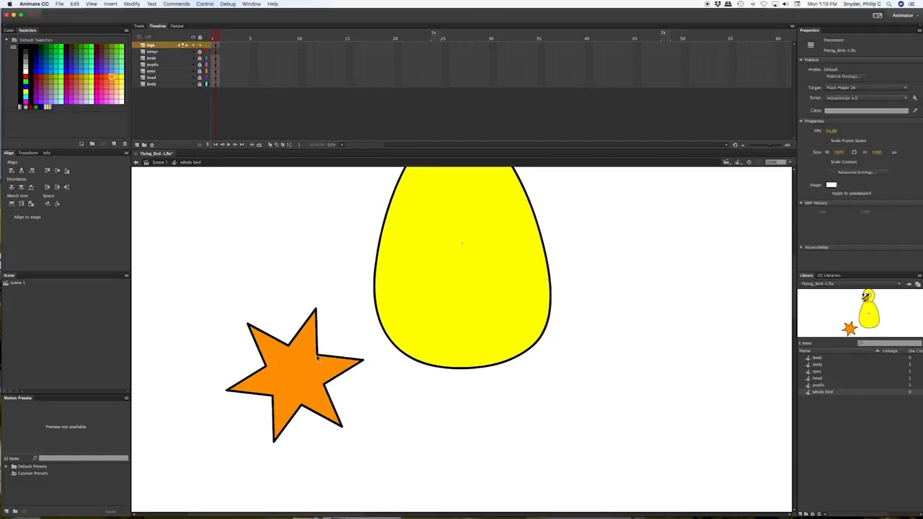
drag(318, 357, 337, 316)
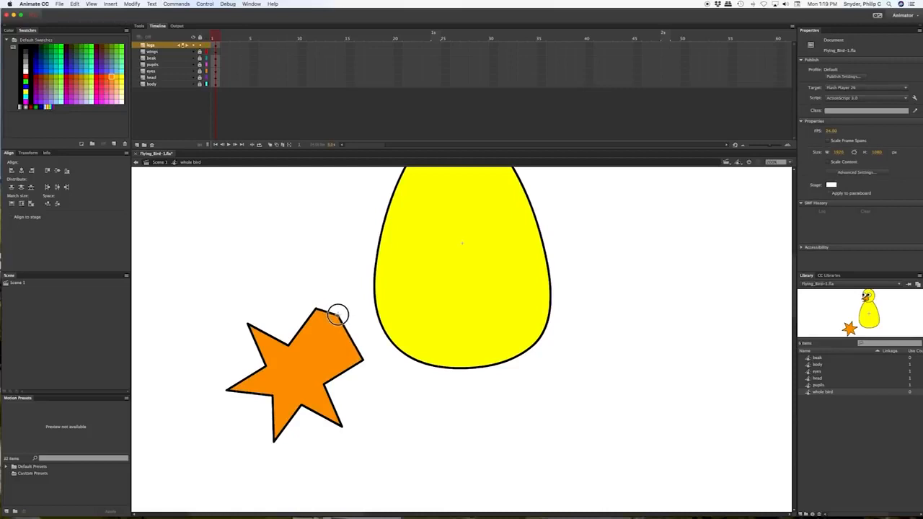
drag(364, 360, 347, 331)
drag(289, 346, 295, 354)
drag(323, 384, 311, 366)
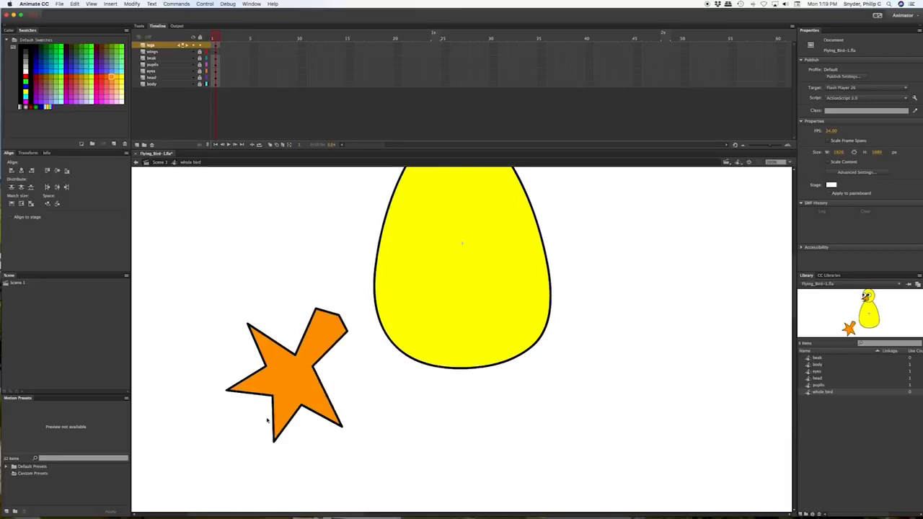
Pull the star's four remaining points and the notches between them closer together to form four narrow toes
drag(274, 395, 279, 390)
drag(274, 442, 260, 428)
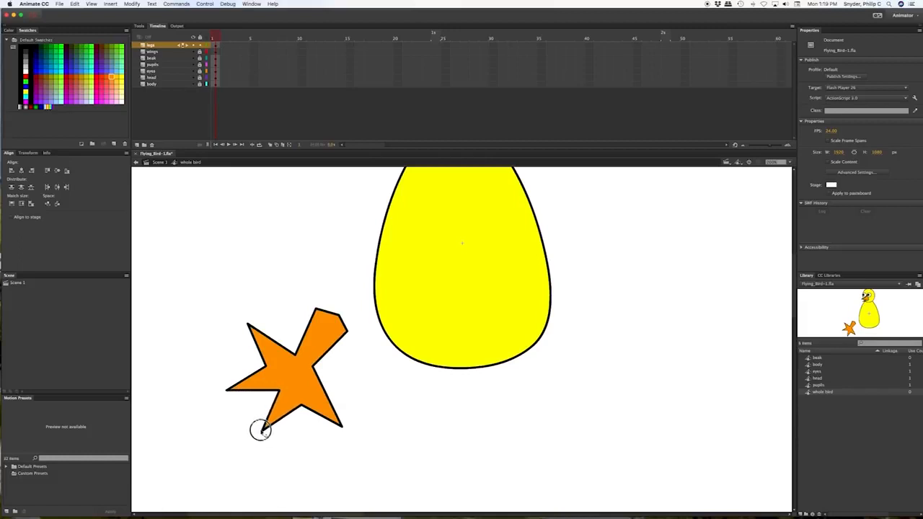
drag(301, 406, 293, 392)
drag(339, 426, 305, 424)
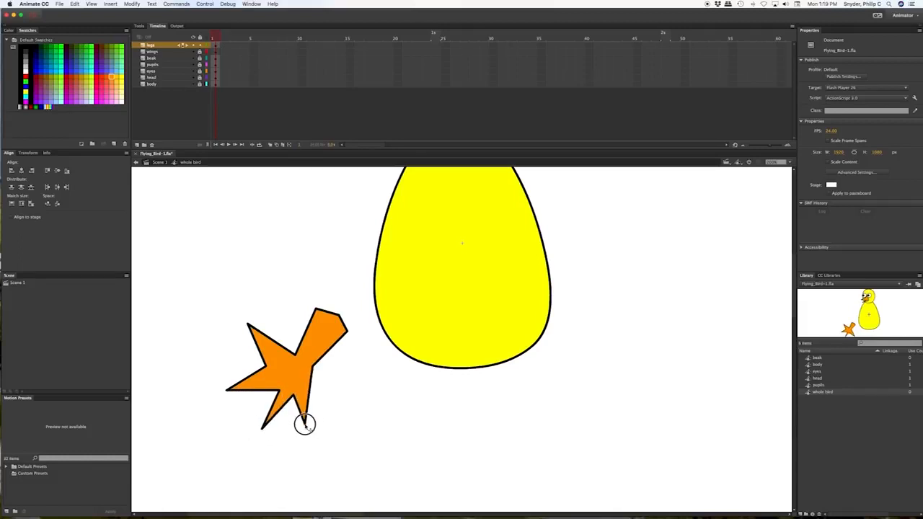
drag(231, 390, 250, 398)
drag(266, 366, 287, 357)
drag(246, 328, 248, 381)
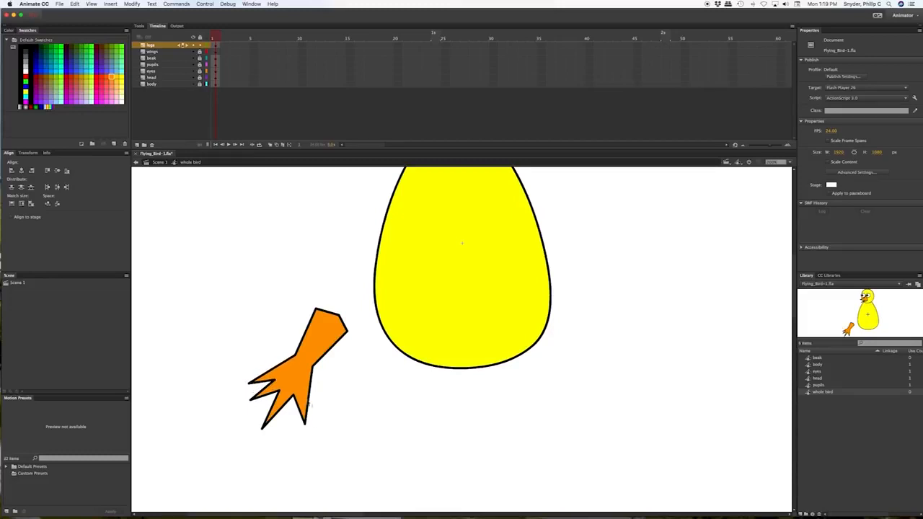
Shift the toe tips downward and bend the toe edges into curved, claw-like shapes
drag(306, 424, 295, 390)
drag(264, 427, 279, 420)
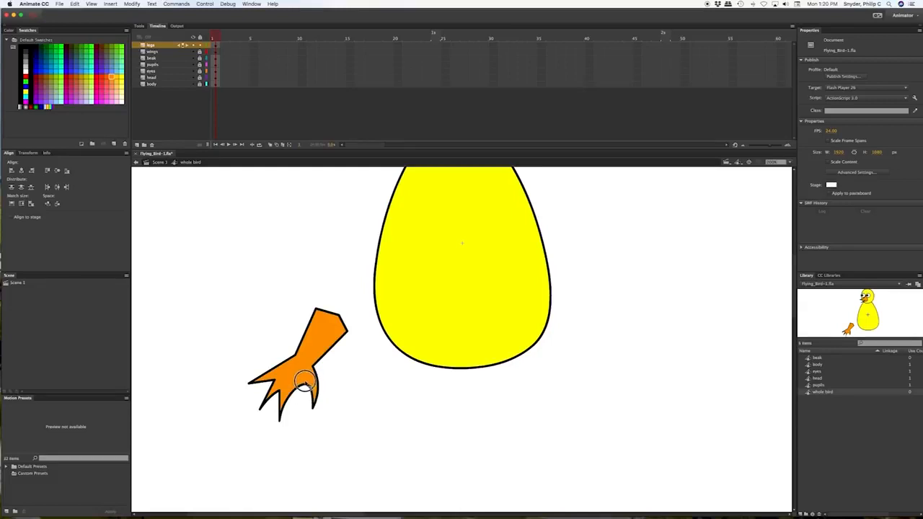
mouse_move(248, 383)
mouse_down()
mouse_move(248, 392)
mouse_move(274, 367)
mouse_move(266, 389)
mouse_up()
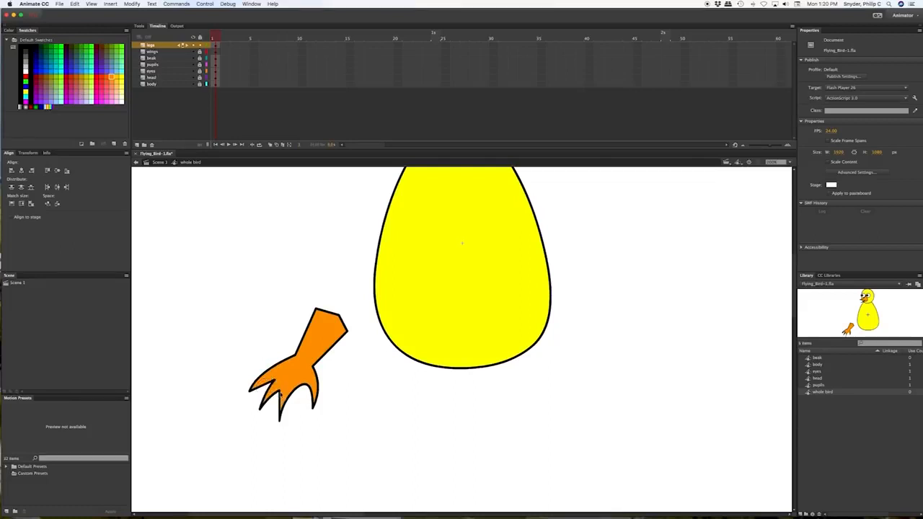
click(294, 402)
click(291, 409)
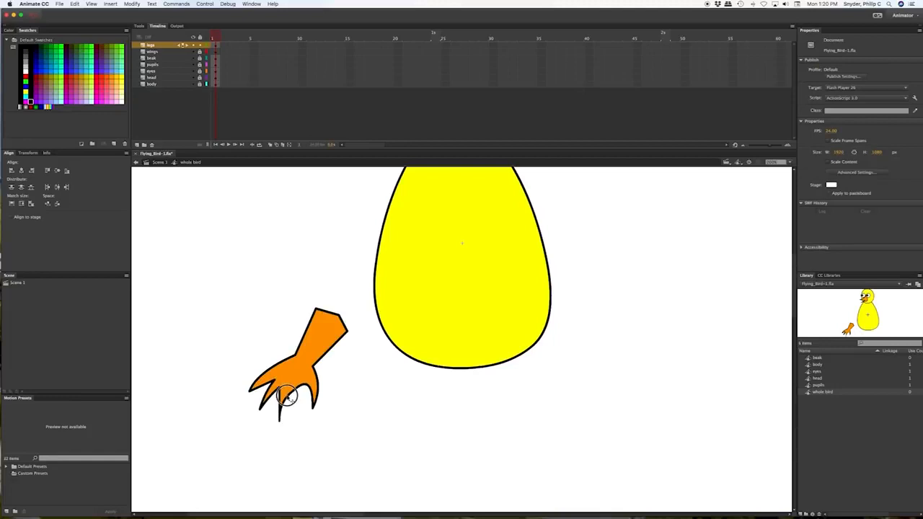
mouse_move(290, 395)
mouse_down()
mouse_move(252, 395)
mouse_move(284, 384)
mouse_move(276, 406)
mouse_up()
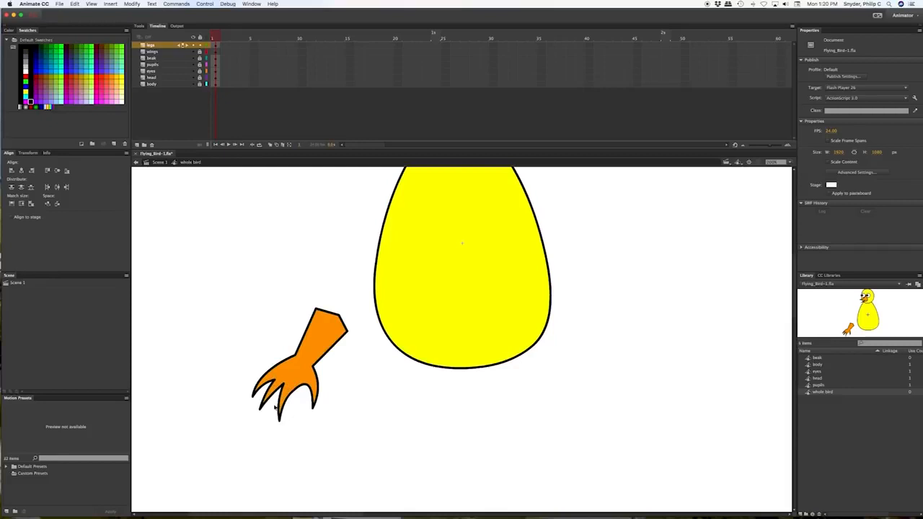
Adjust the ankle corner, round the leg's upper end and curve the two outer left toes further downward
drag(296, 359, 297, 359)
drag(325, 312, 346, 323)
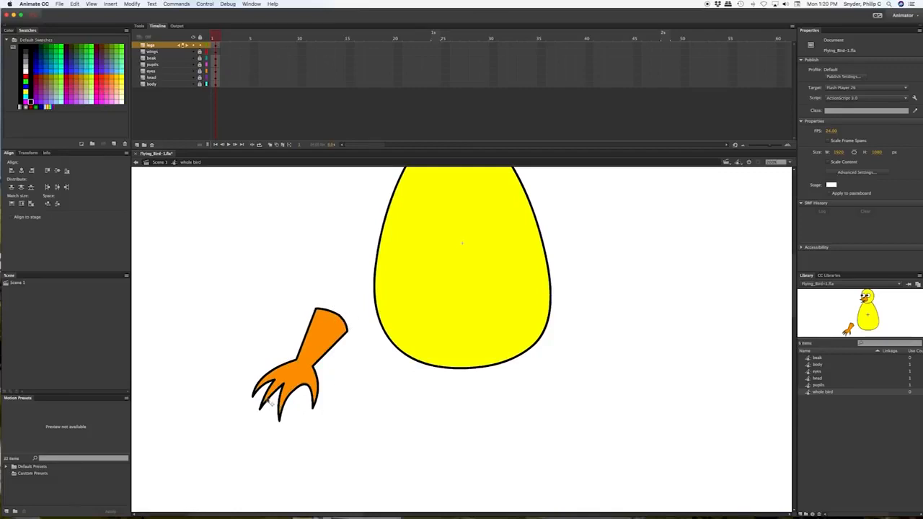
mouse_move(267, 393)
mouse_down()
mouse_move(265, 413)
mouse_move(255, 401)
mouse_up()
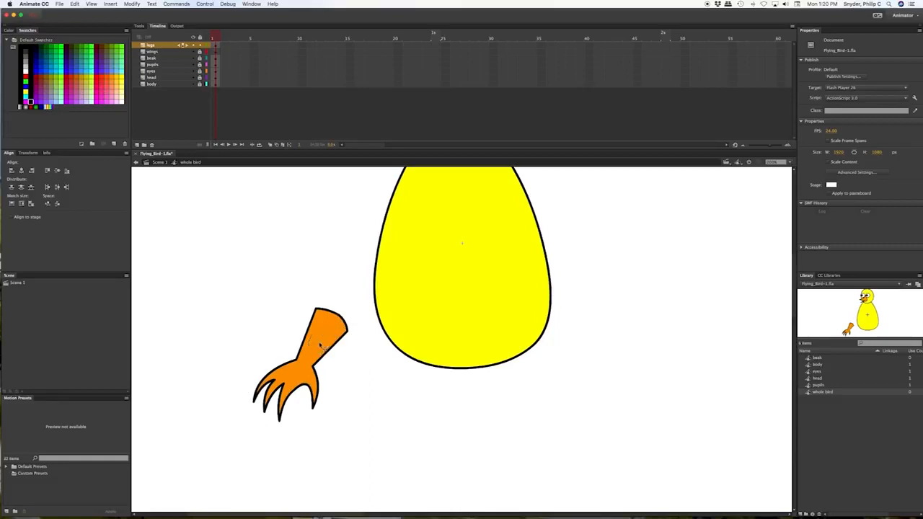
Move the whole leg, fill and outline, onto the body's lower left edge and rotate it slightly counterclockwise
double_click(322, 347)
drag(315, 349, 392, 372)
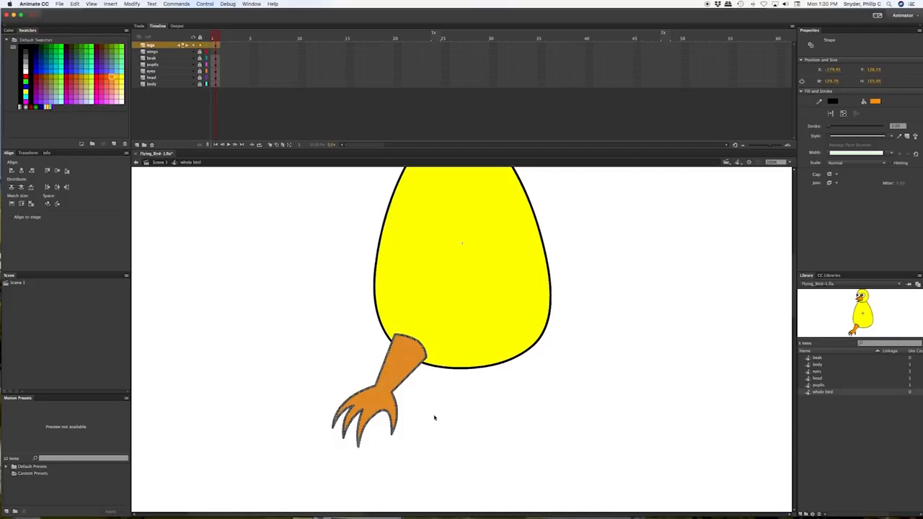
key(q)
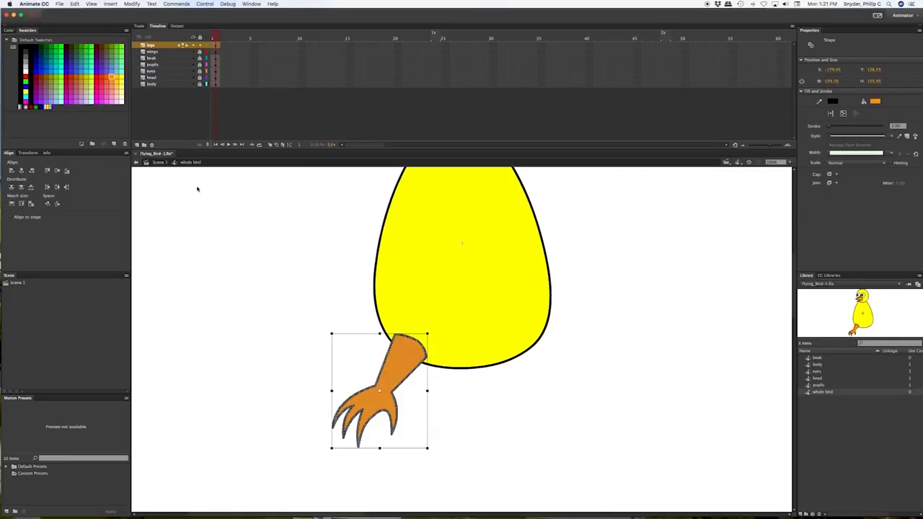
click(132, 4)
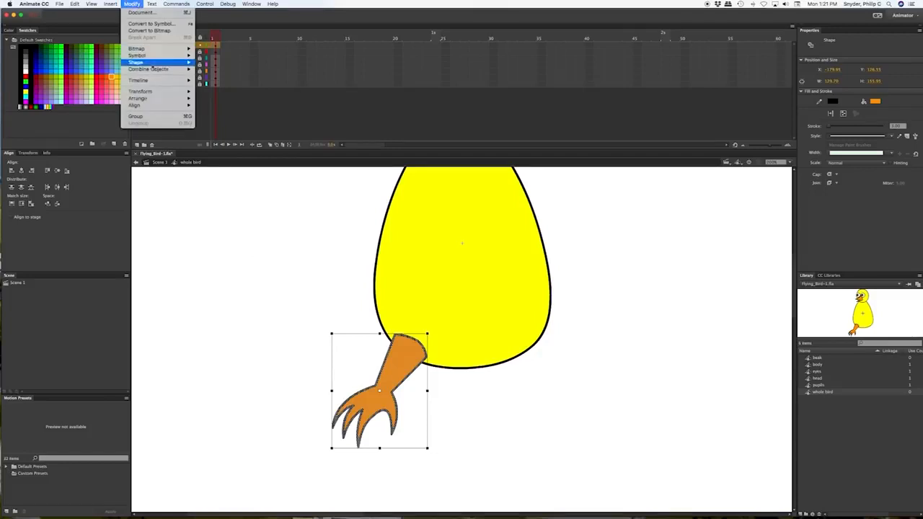
mouse_move(158, 94)
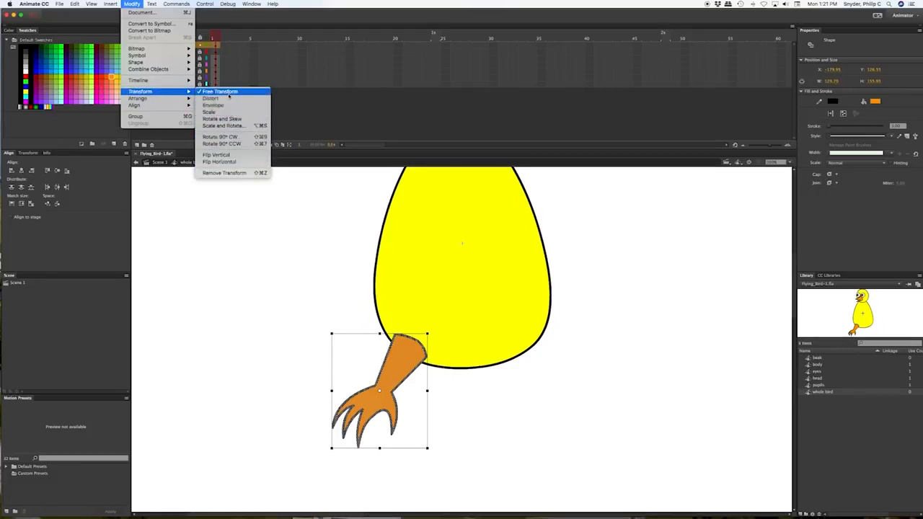
click(227, 93)
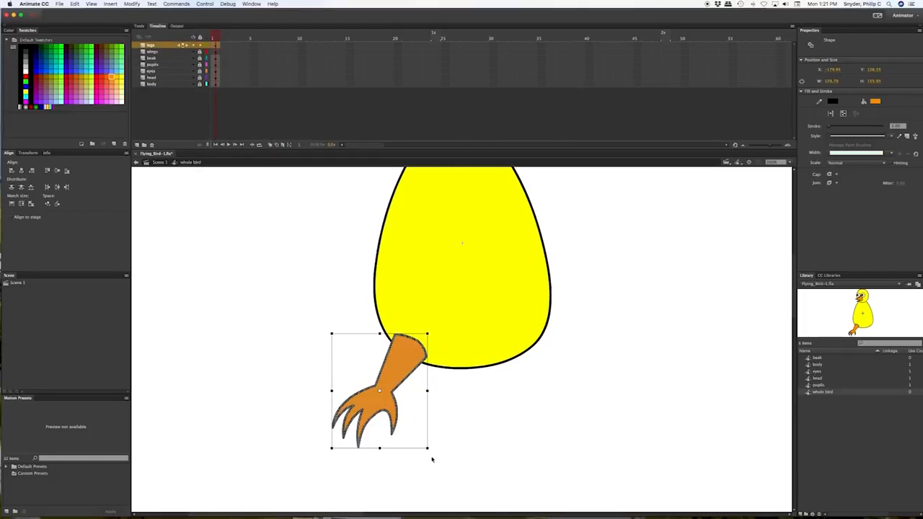
drag(431, 452, 448, 452)
drag(378, 405, 392, 413)
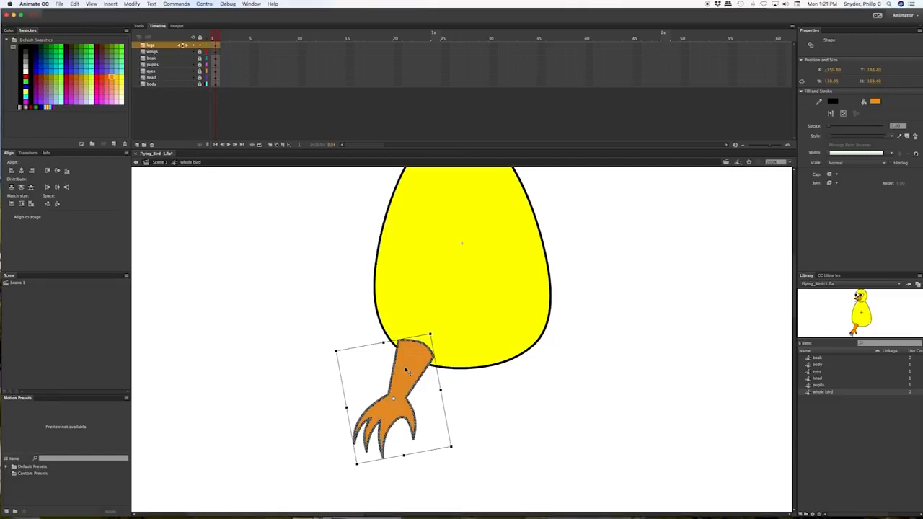
Convert the leg to a graphic symbol named leg_right
right_click(406, 370)
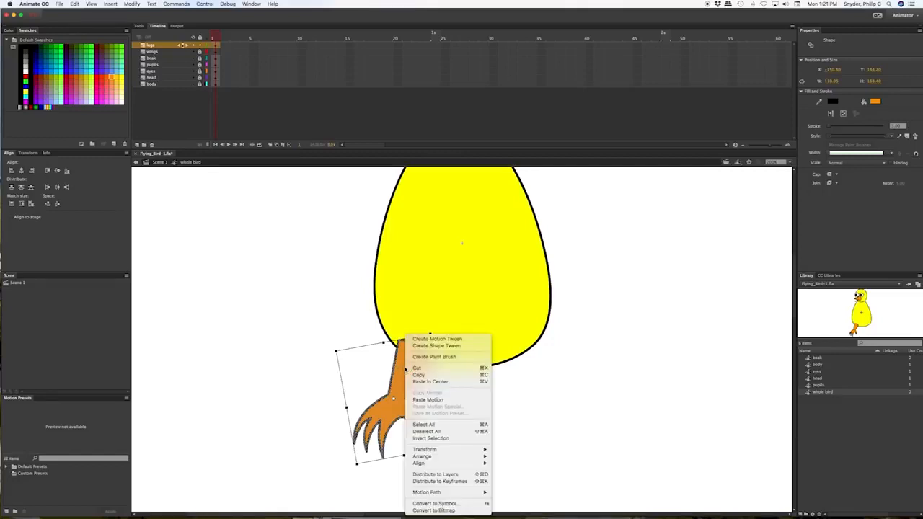
click(447, 504)
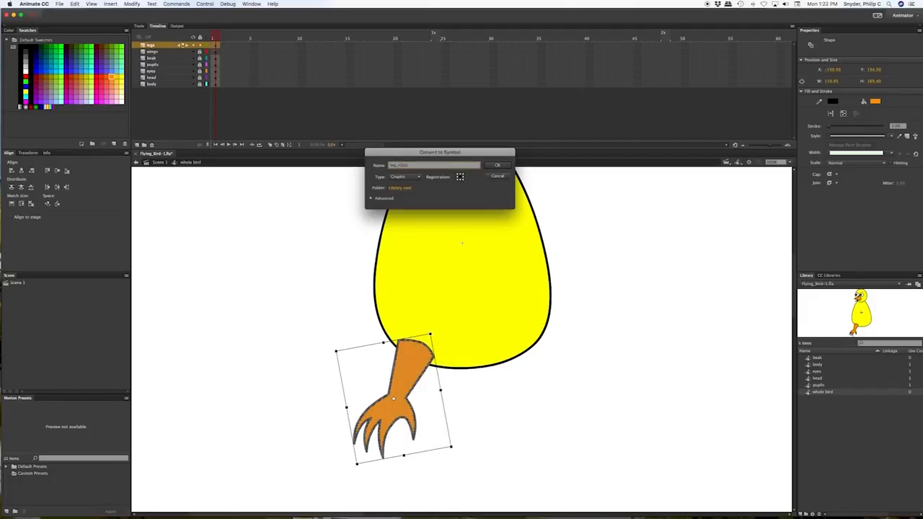
key(Return)
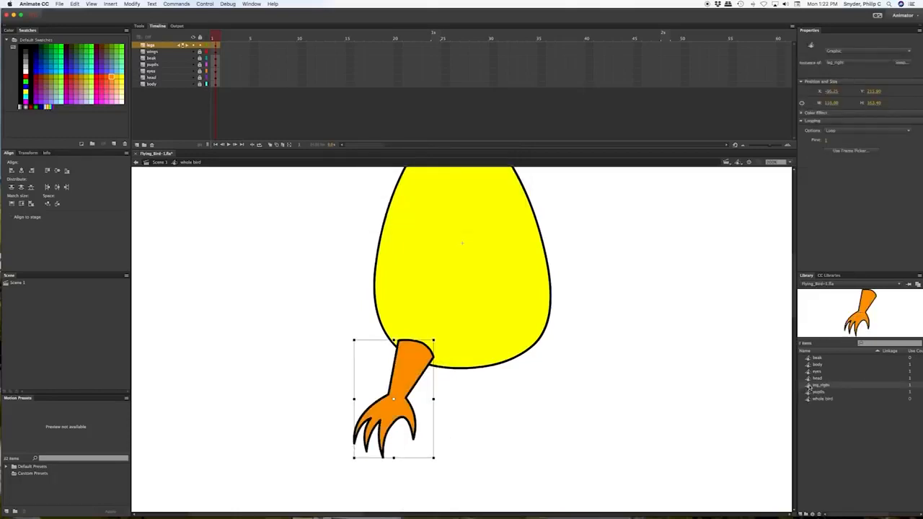
Add a second instance of the leg_right symbol and place it at the body's lower right edge
key(v)
key(super+v)
drag(469, 385, 467, 422)
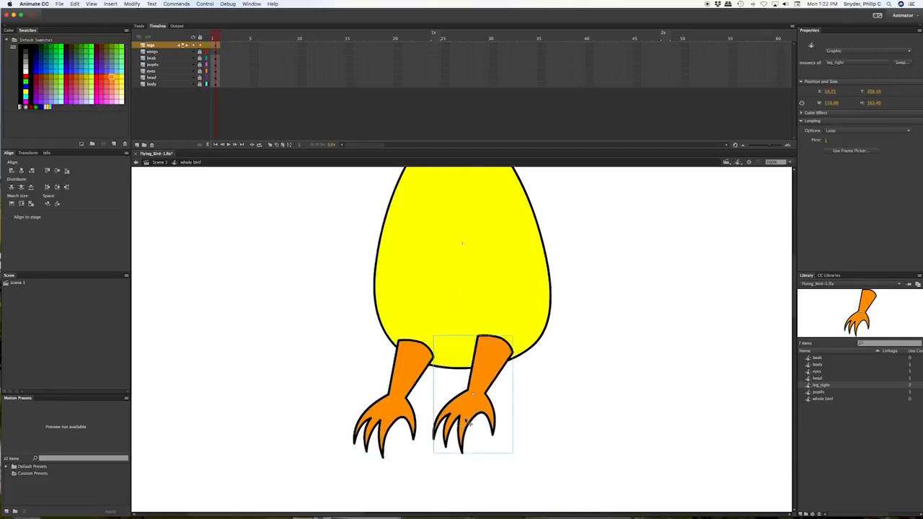
Mirror the second leg horizontally and line it up with the first leg at the body's lower right edge
key(q)
click(432, 395)
drag(433, 395, 531, 415)
drag(553, 457, 556, 458)
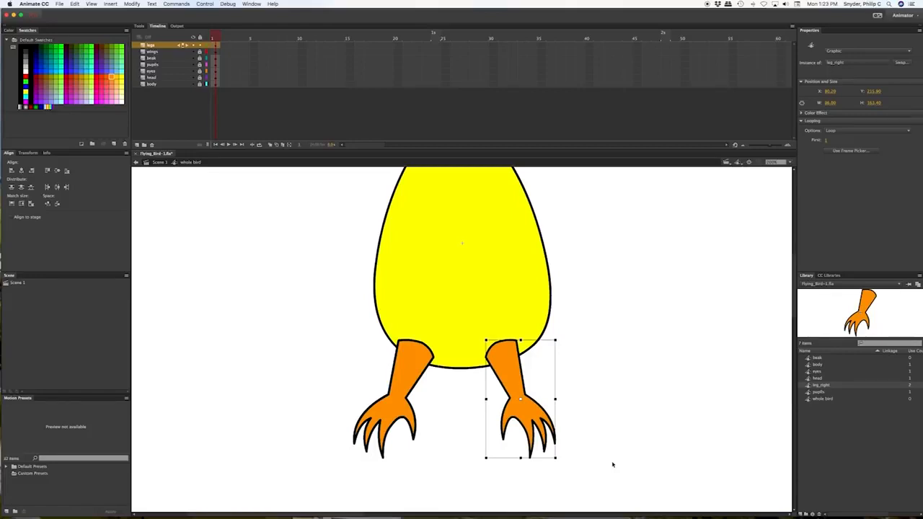
Cut the mirrored leg from the whole bird and paste it in place into a new graphic symbol named leg_left
key(Delete)
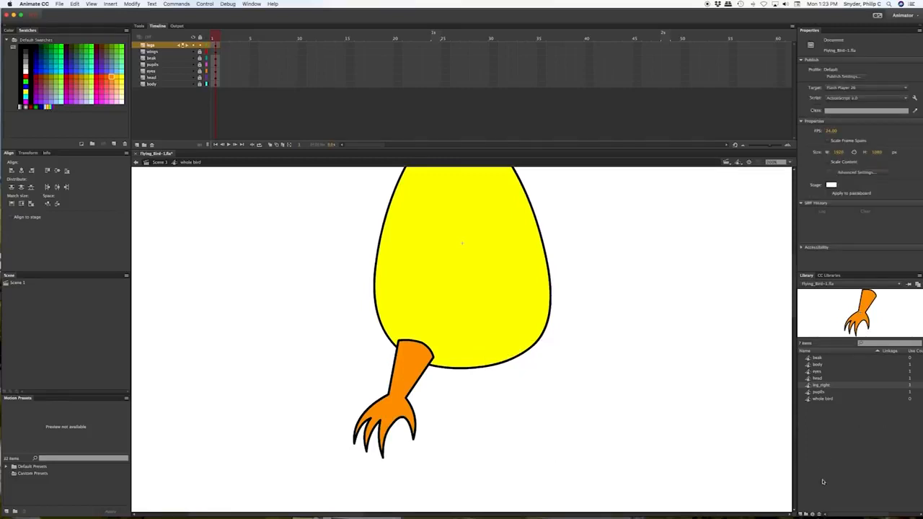
click(802, 515)
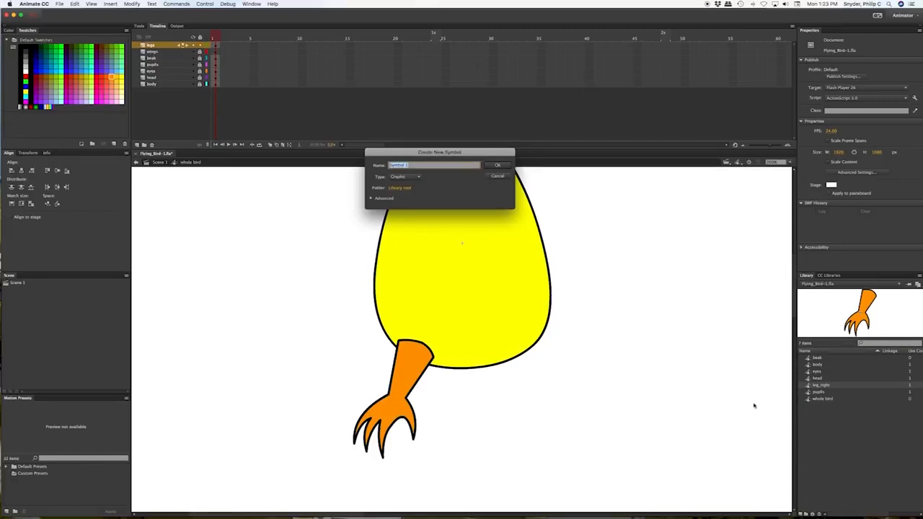
text(l)
key(Return)
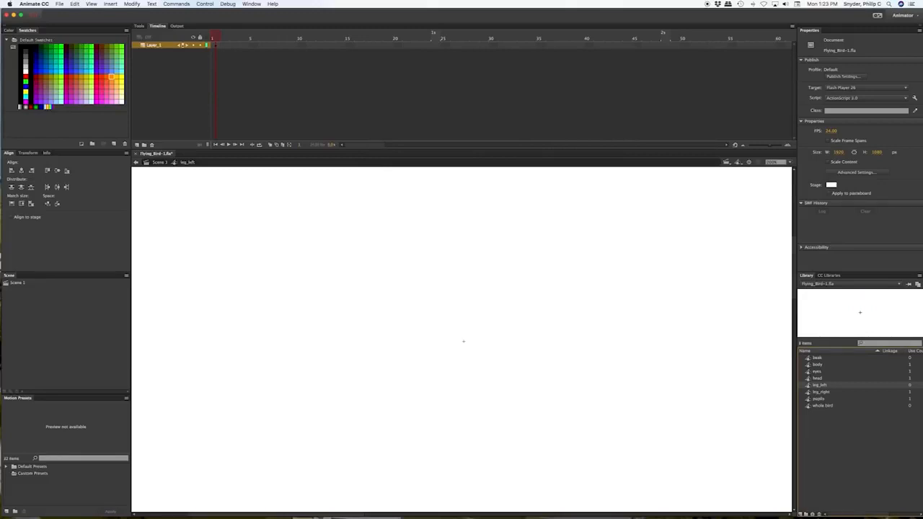
key(super+shift+v)
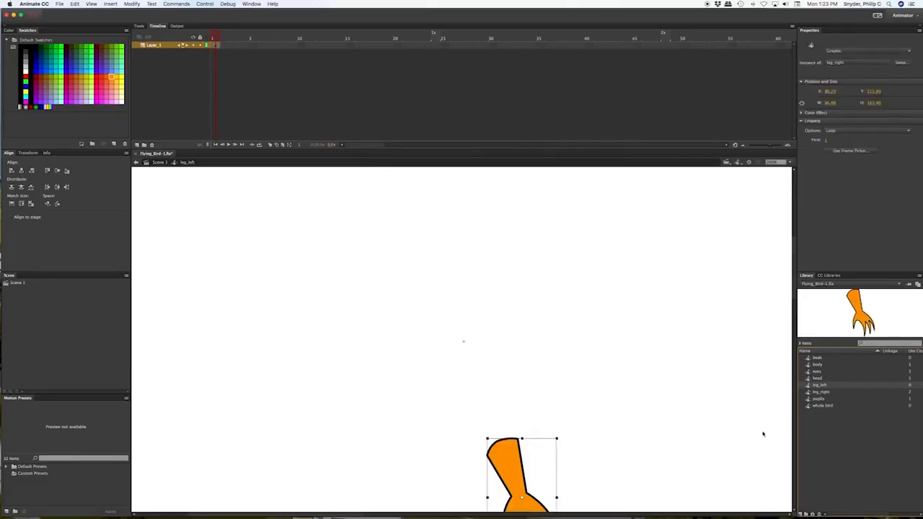
scroll(711, 435, down, 5)
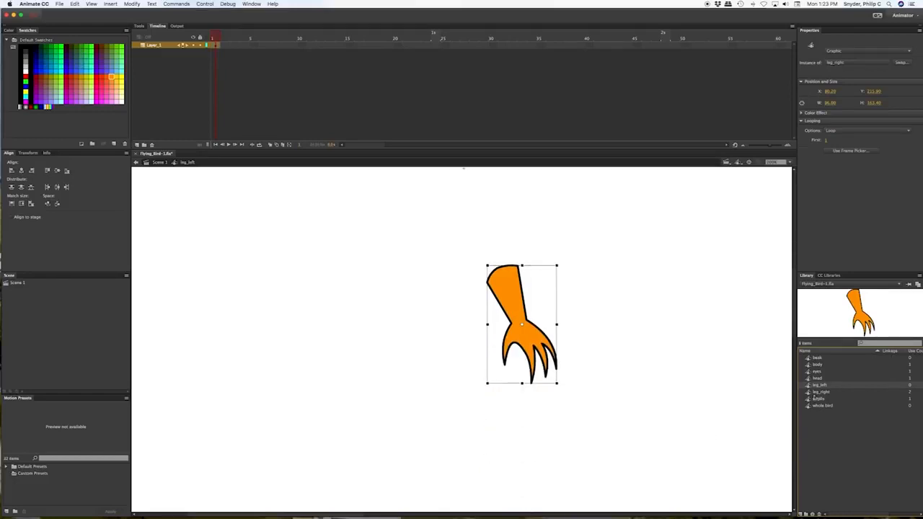
Open the whole bird symbol and place a leg_left instance at the body's lower right edge, level with the other leg
click(819, 393)
click(820, 386)
double_click(809, 406)
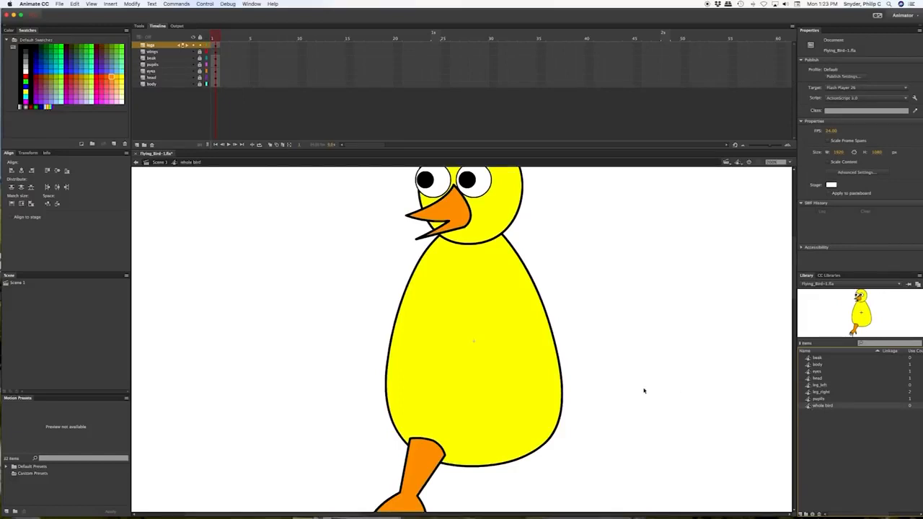
scroll(644, 391, down, 3)
scroll(645, 393, up, 2)
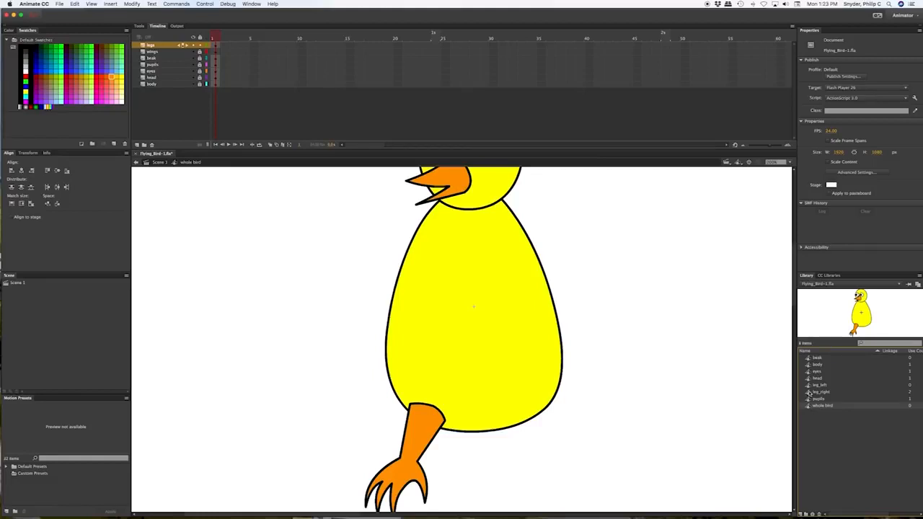
drag(809, 387, 533, 471)
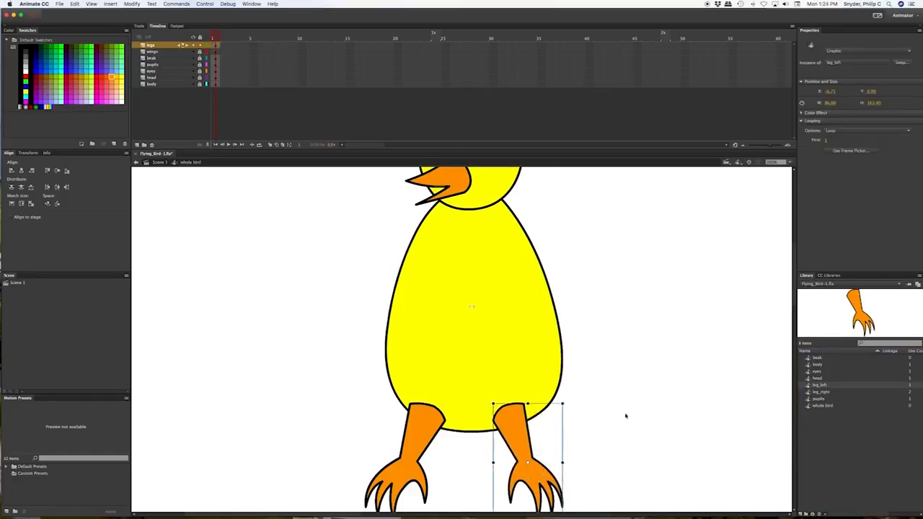
click(606, 418)
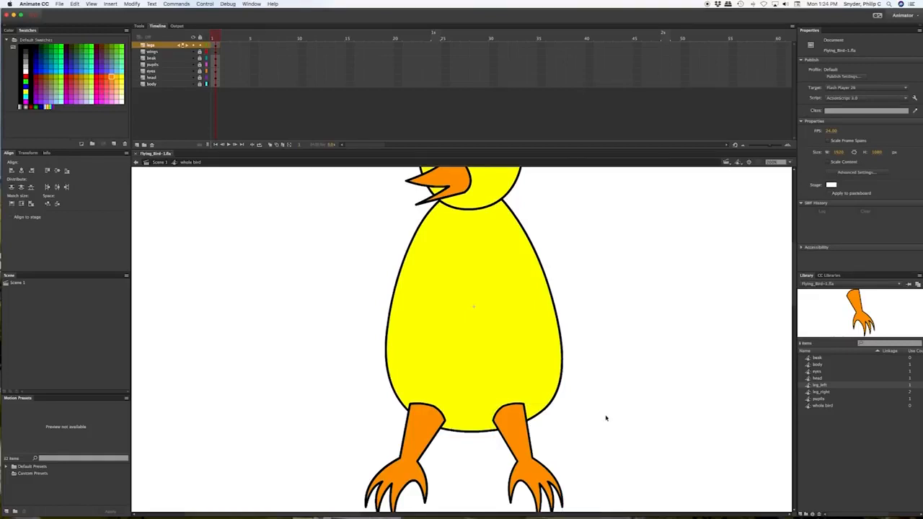
Lock the legs layer, make the wings layer active and create an empty graphic symbol named wing_left
click(199, 45)
click(165, 53)
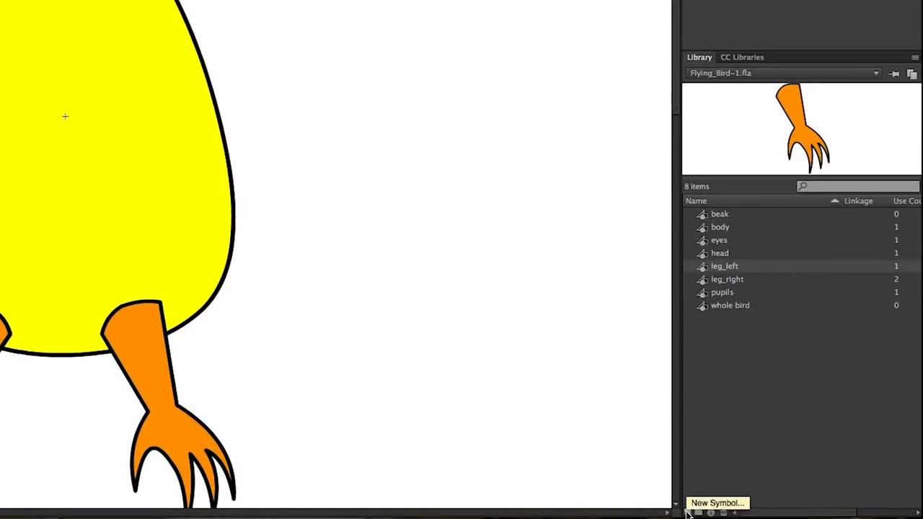
click(687, 512)
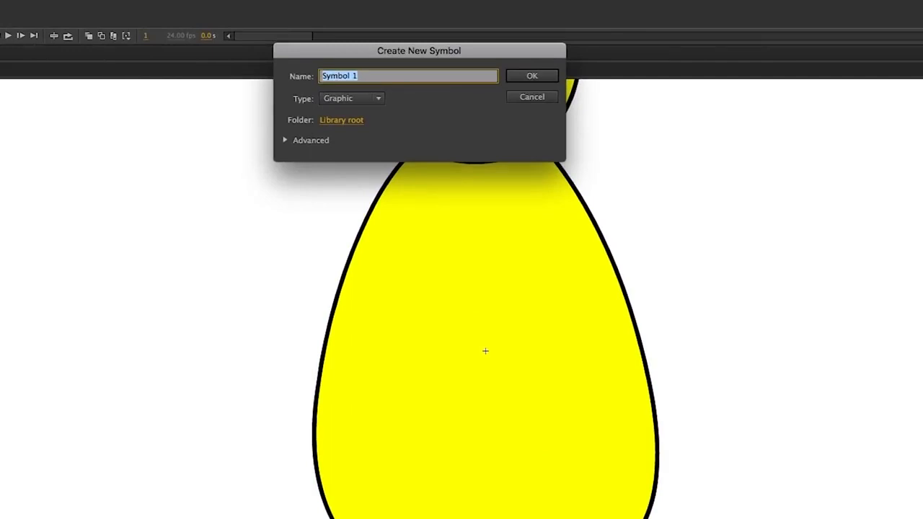
text(wing_left)
key(Return)
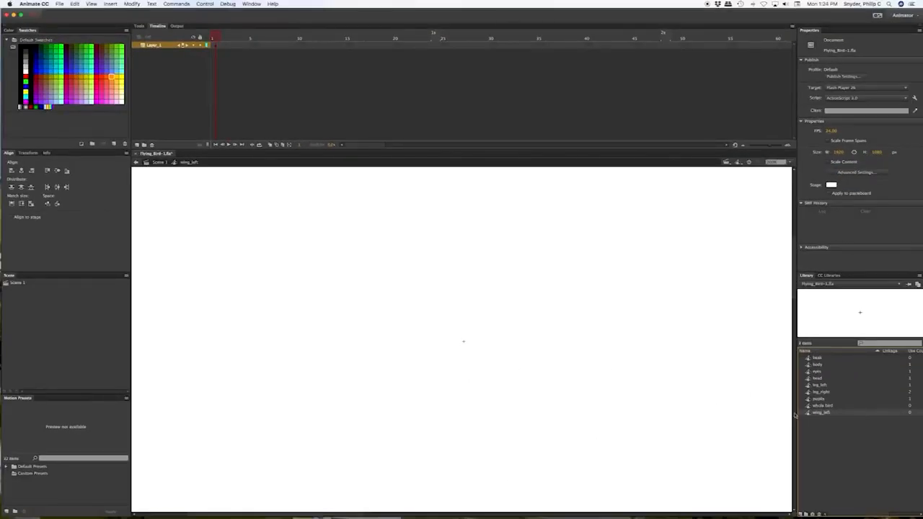
Reopen the whole bird symbol and draw a wide flat oval overlapping the body's upper left edge, filled with the body's yellow #FFFF02
click(808, 406)
double_click(809, 406)
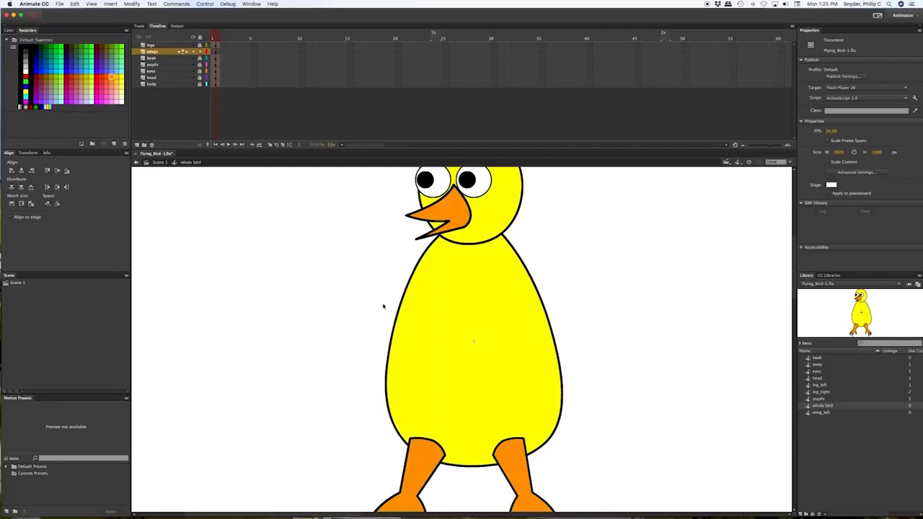
key(o)
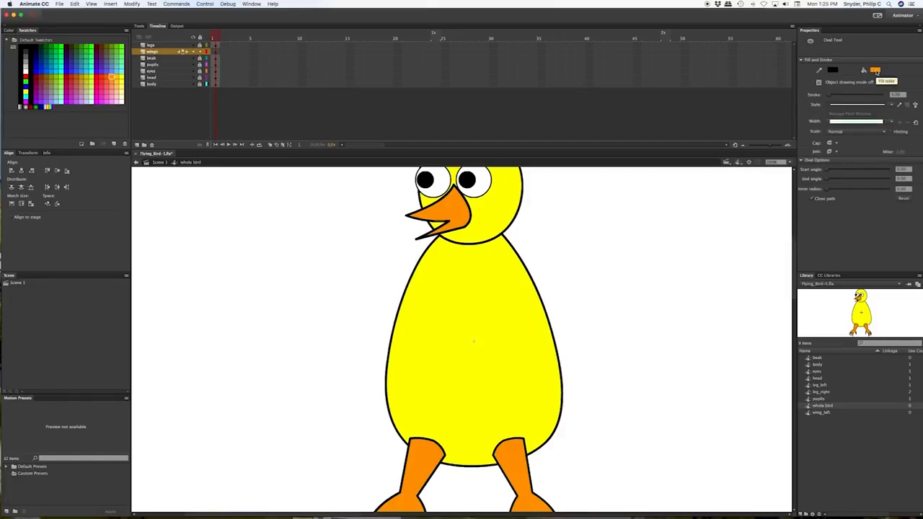
click(875, 71)
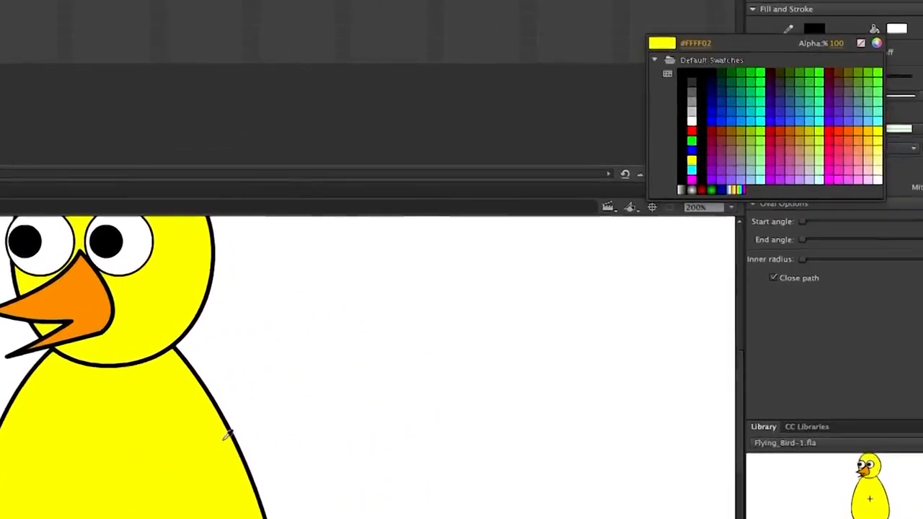
click(76, 467)
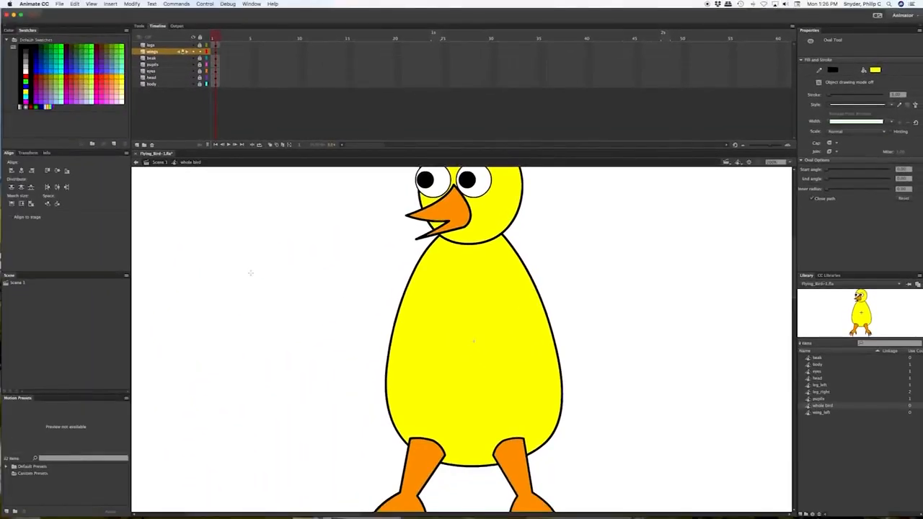
drag(246, 268, 411, 325)
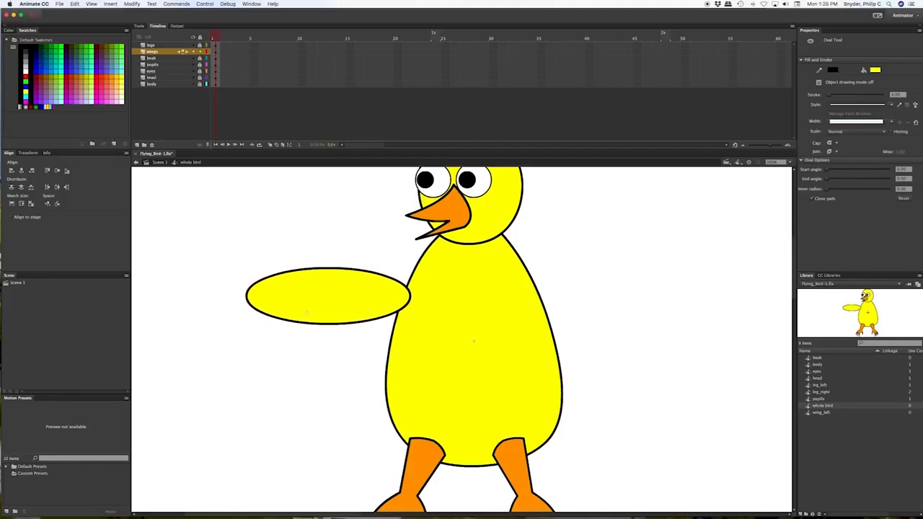
Reshape the oval into a slim wing with a pointed left tip and move it up onto the body's left shoulder
key(v)
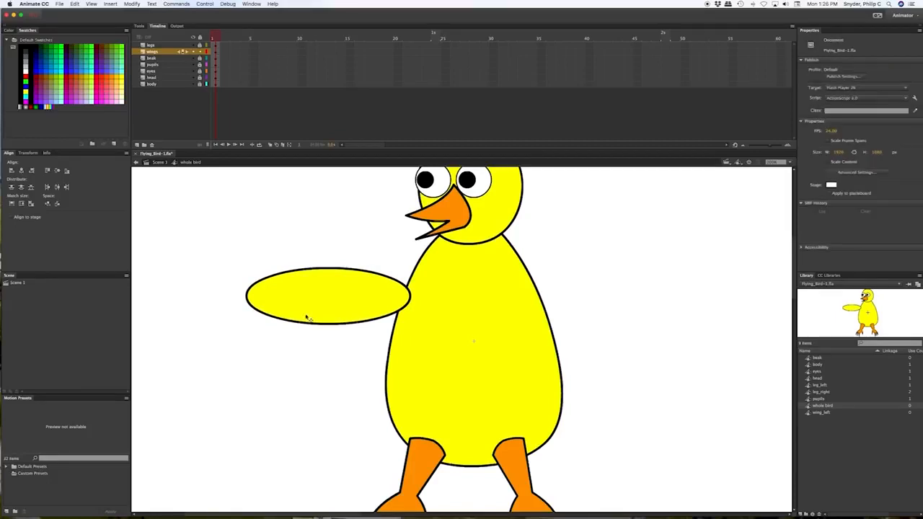
drag(247, 289, 217, 311)
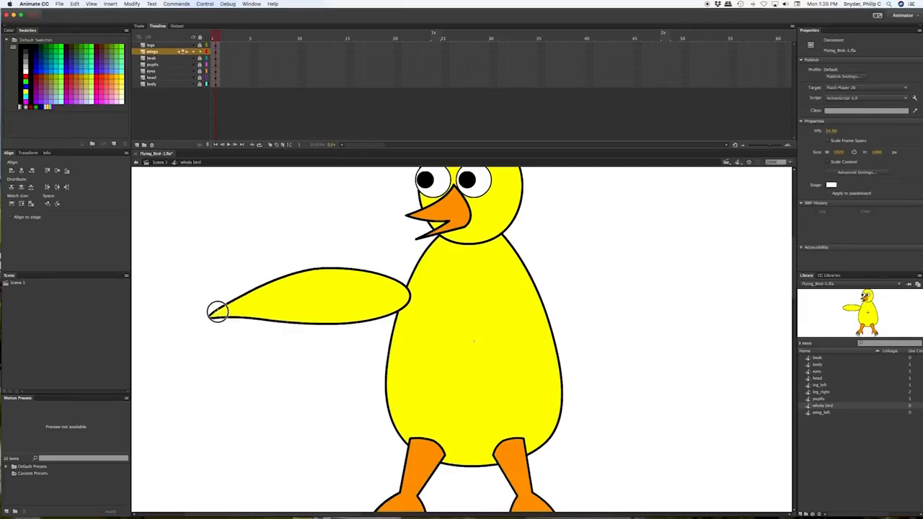
drag(217, 311, 209, 316)
drag(351, 323, 362, 322)
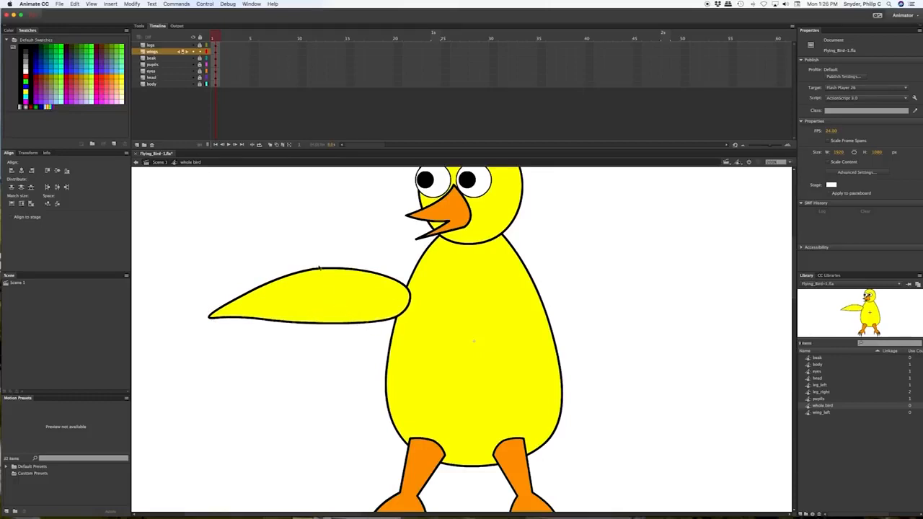
drag(325, 270, 326, 281)
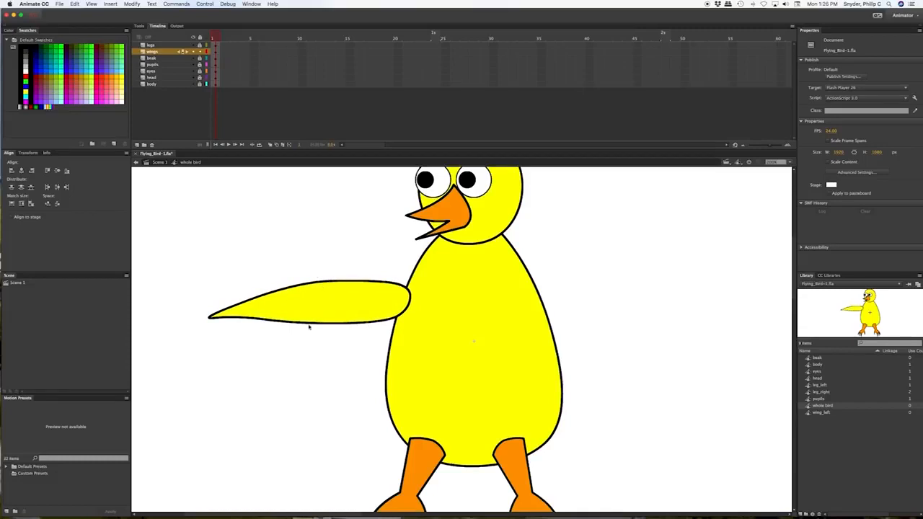
drag(282, 323, 282, 321)
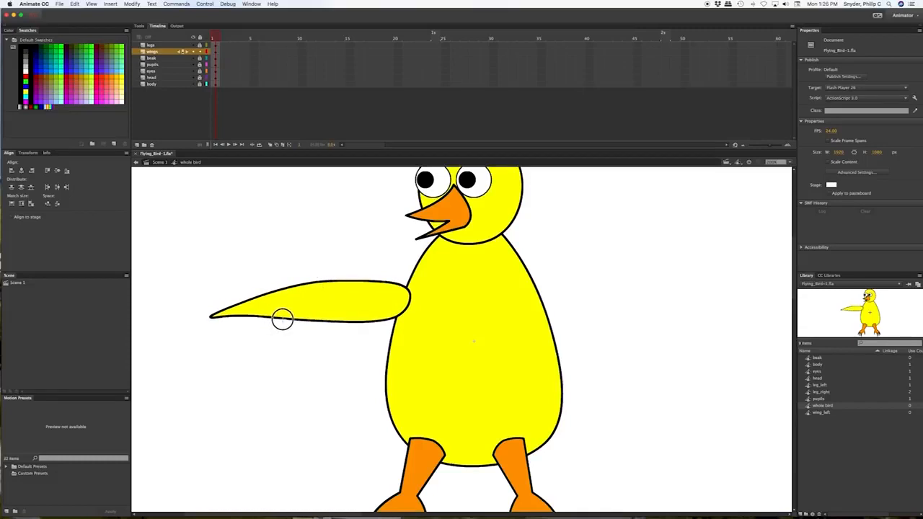
click(367, 310)
drag(367, 310, 387, 270)
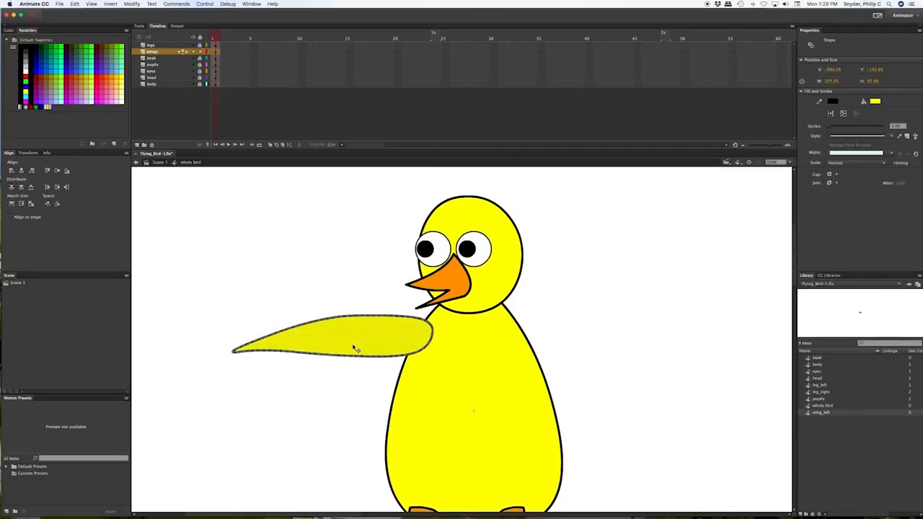
Create an empty graphic symbol named wing_right
click(801, 513)
text(wing_right)
key(Return)
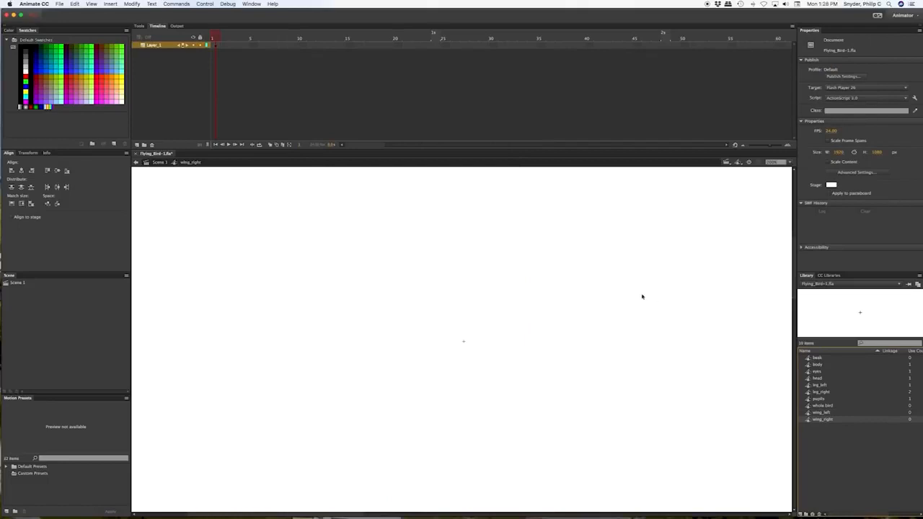
Cut the wing shape from the whole bird symbol and paste it in place into the wing_right symbol
click(807, 407)
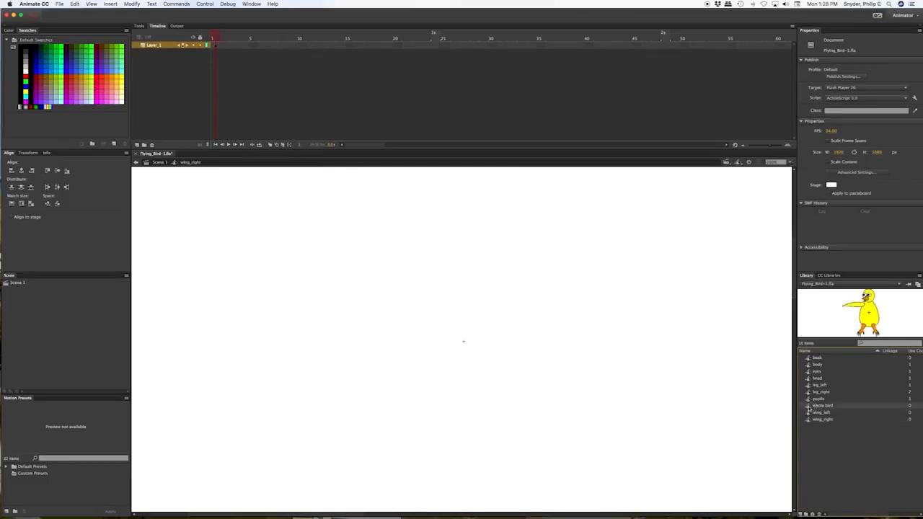
double_click(808, 407)
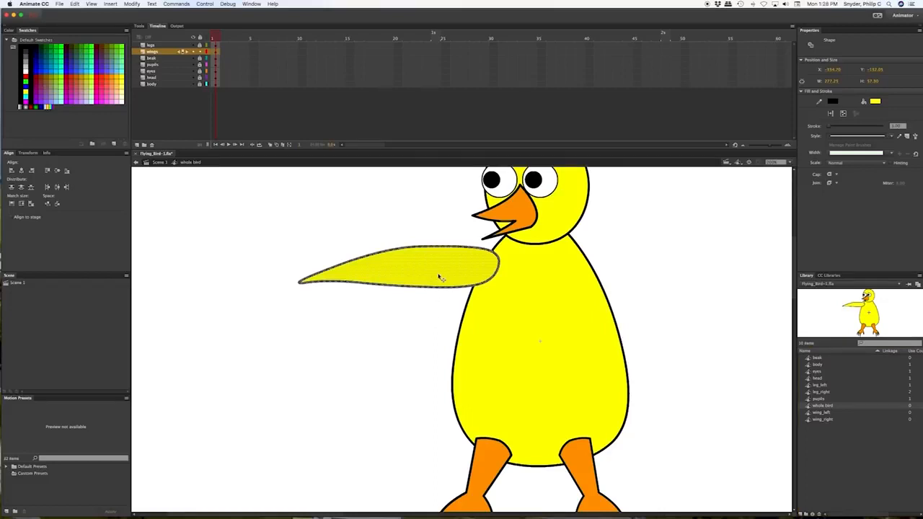
key(Delete)
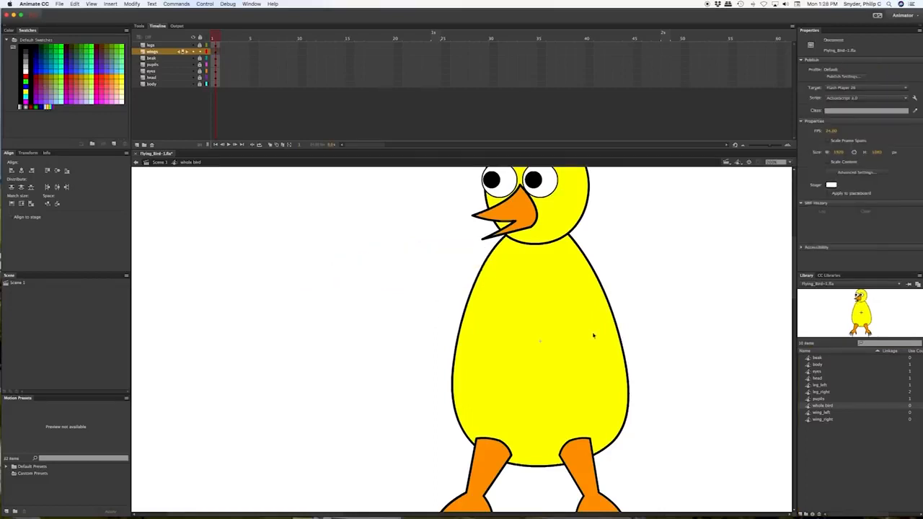
click(808, 419)
double_click(808, 421)
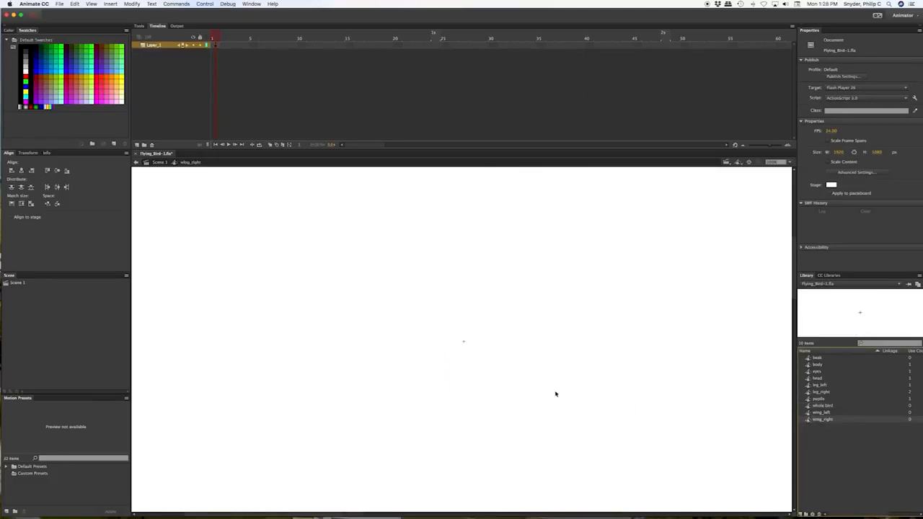
key(super+shift+v)
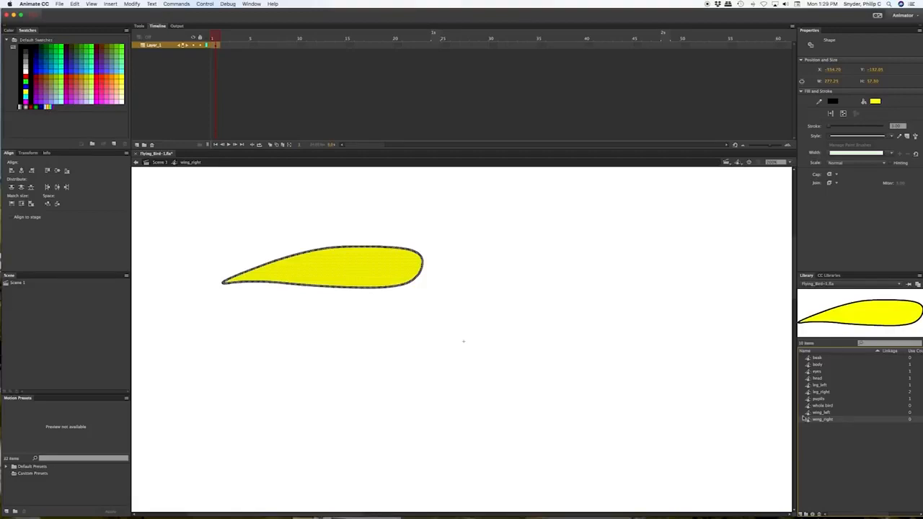
Paste the wing into the wing_left symbol, replacing existing library items, and mirror it horizontally
click(810, 414)
double_click(810, 414)
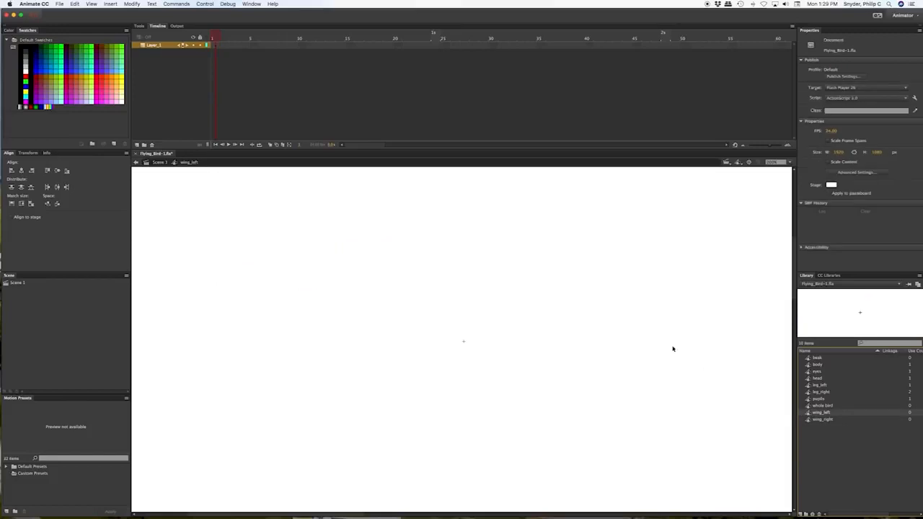
key(super+v)
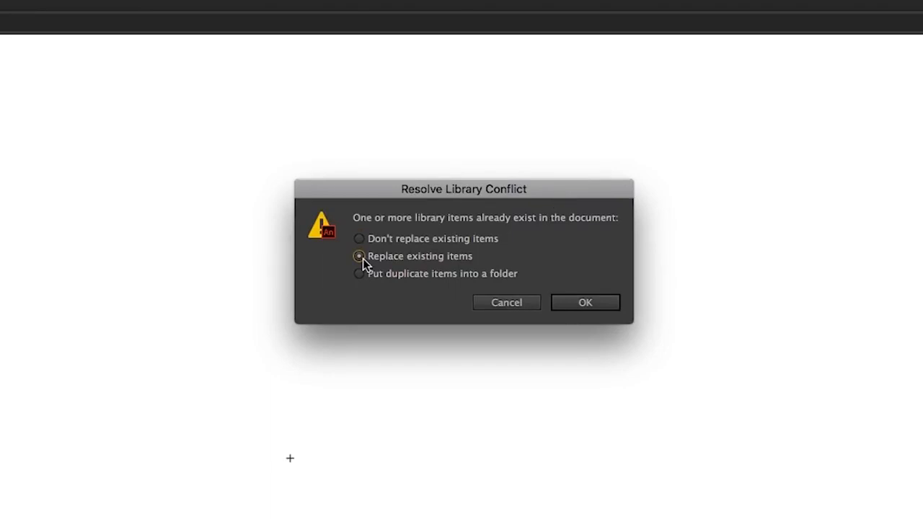
click(597, 311)
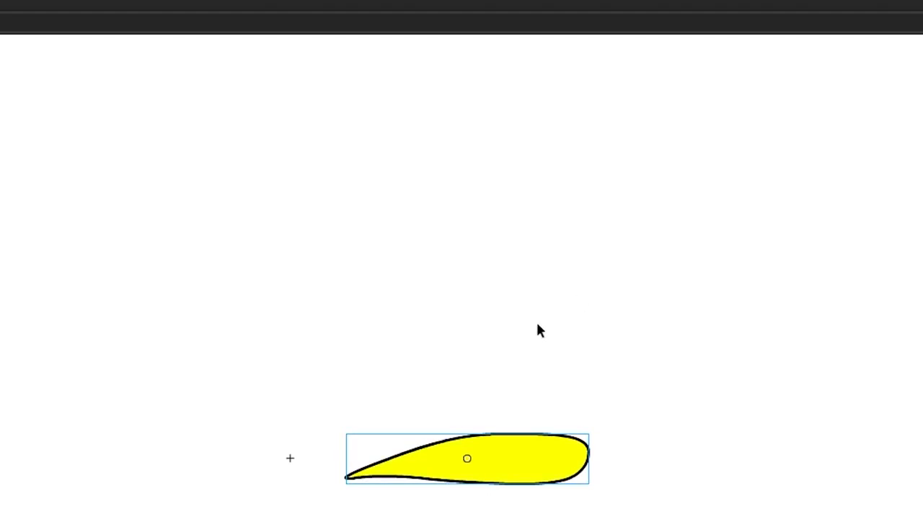
key(q)
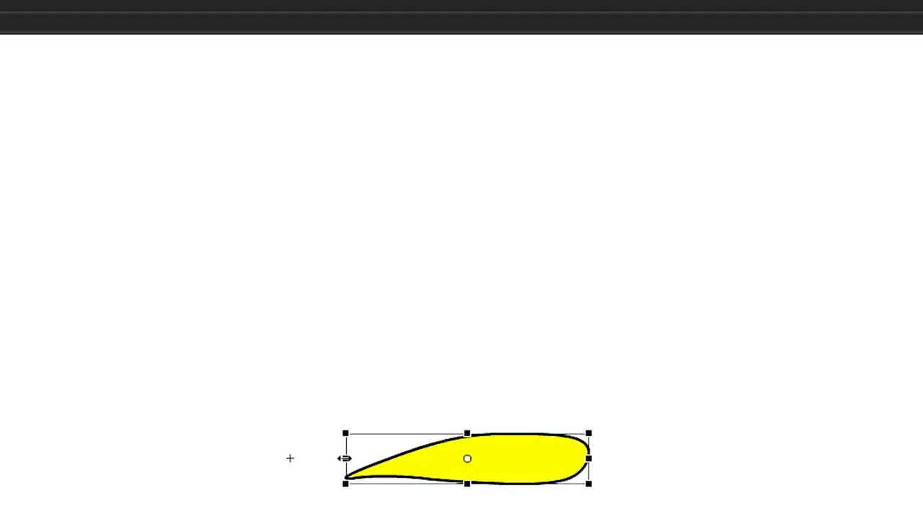
drag(345, 459, 584, 462)
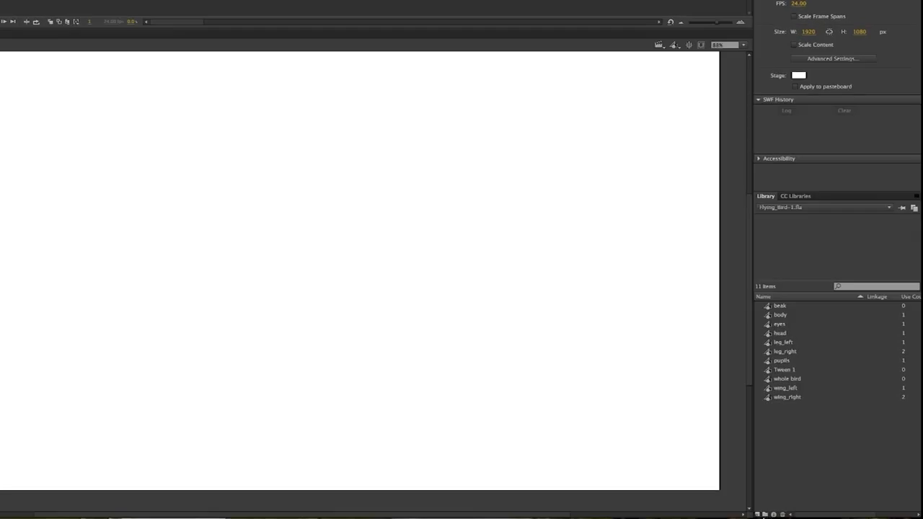
Create a new graphic symbol named wings_flapping
click(758, 513)
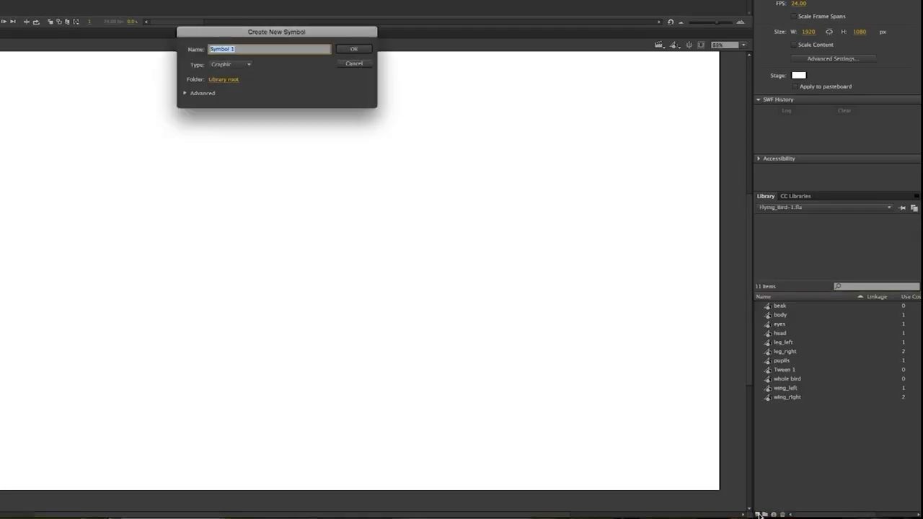
key(BackSpace)
text(wings_flapping)
key(Return)
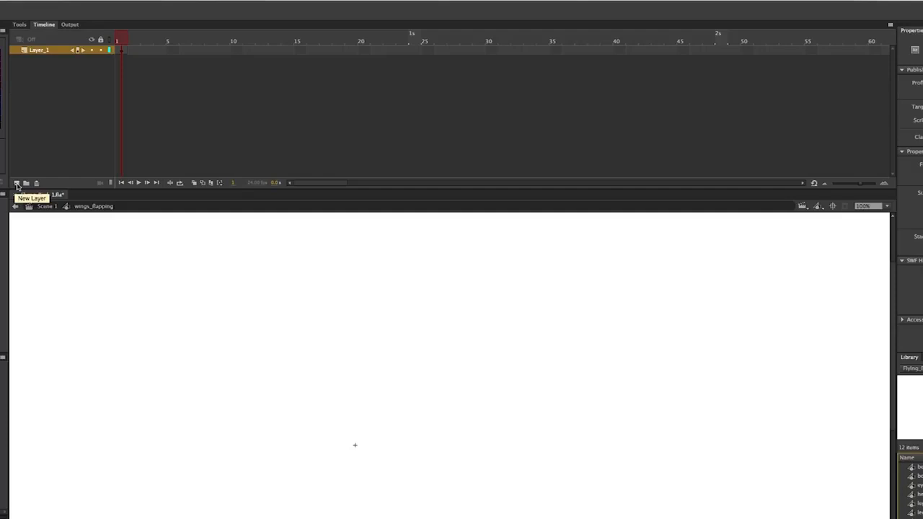
Add a second layer to the wings_flapping symbol and name the lower layer wing_left and the upper layer wing_right
click(17, 185)
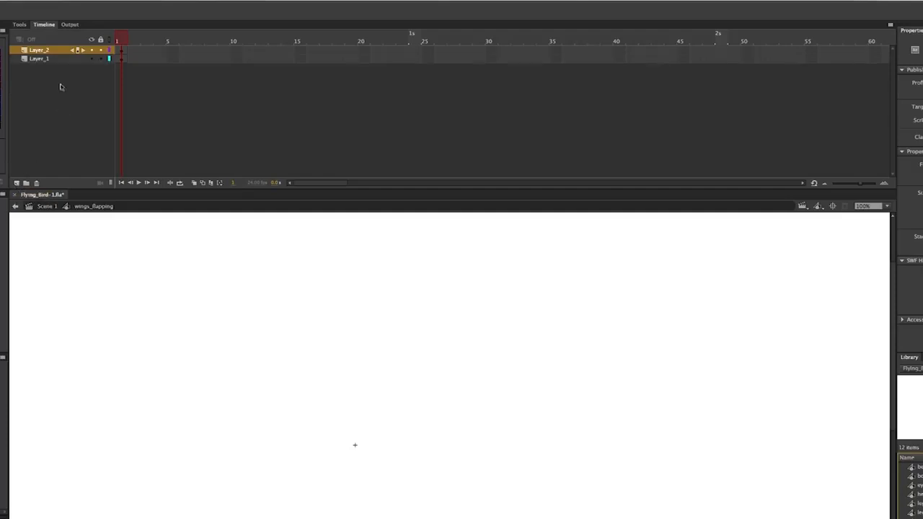
double_click(39, 58)
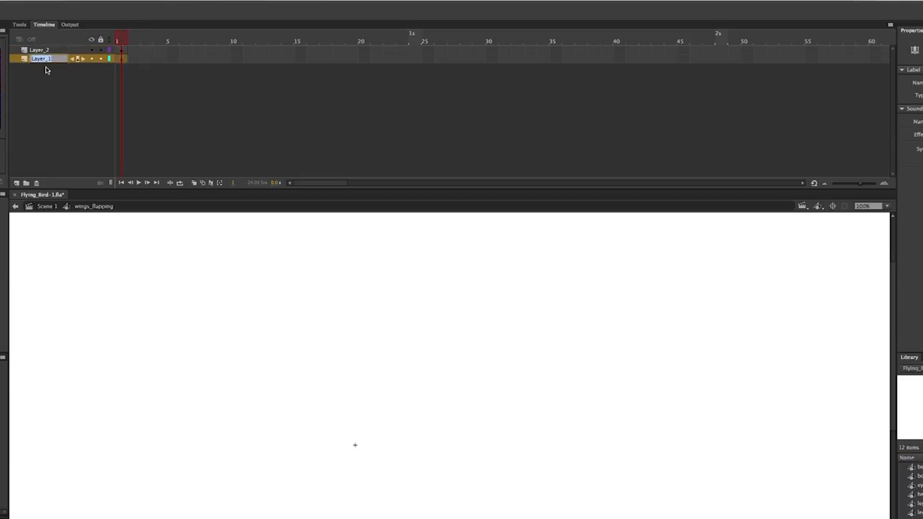
text(wing_left)
key(Return)
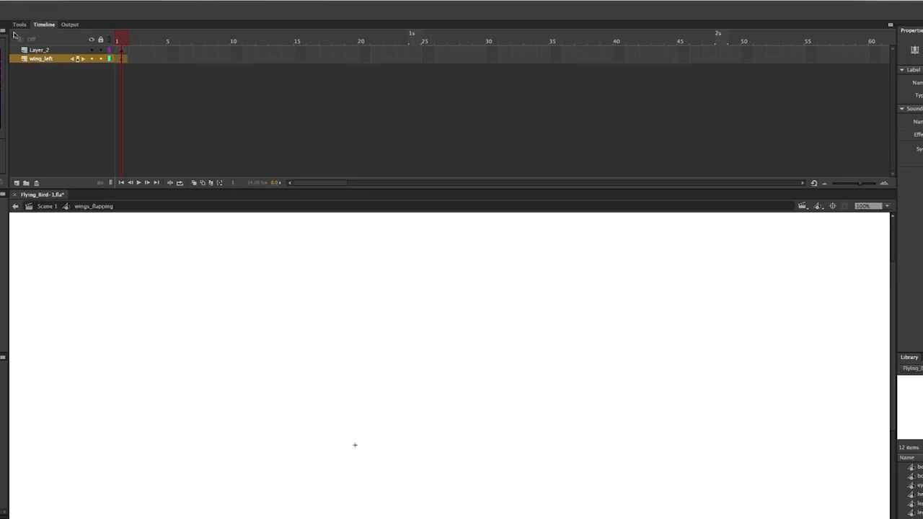
double_click(41, 50)
text(wing)
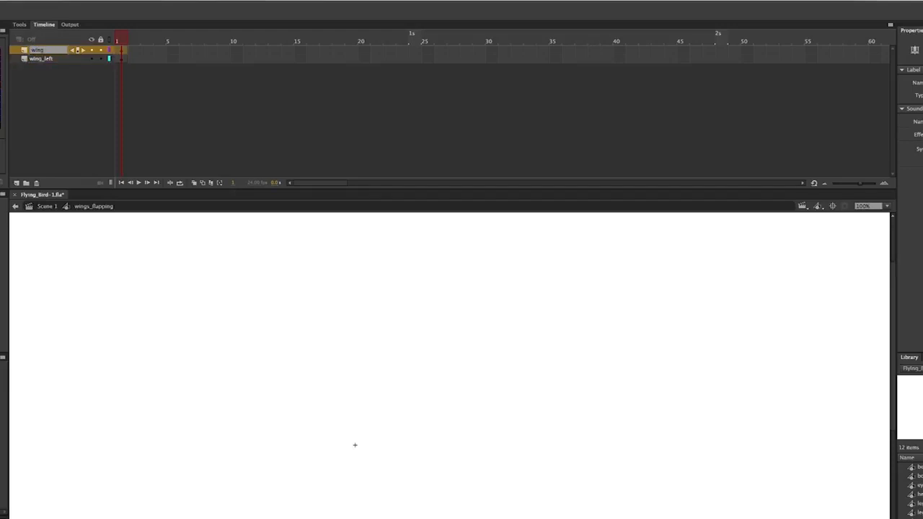
text(_right)
key(Return)
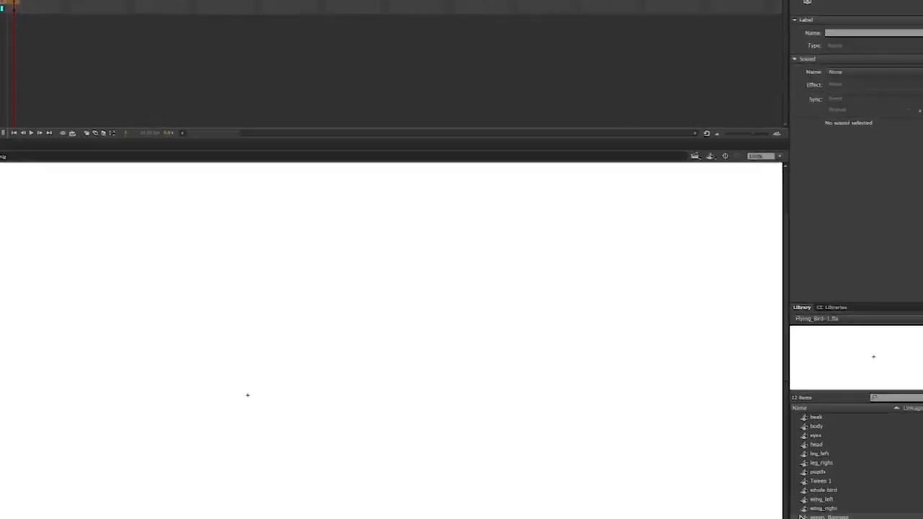
Place the wing_right and wing_left symbols side by side on their matching layers, rounded ends facing each other
drag(773, 495, 175, 384)
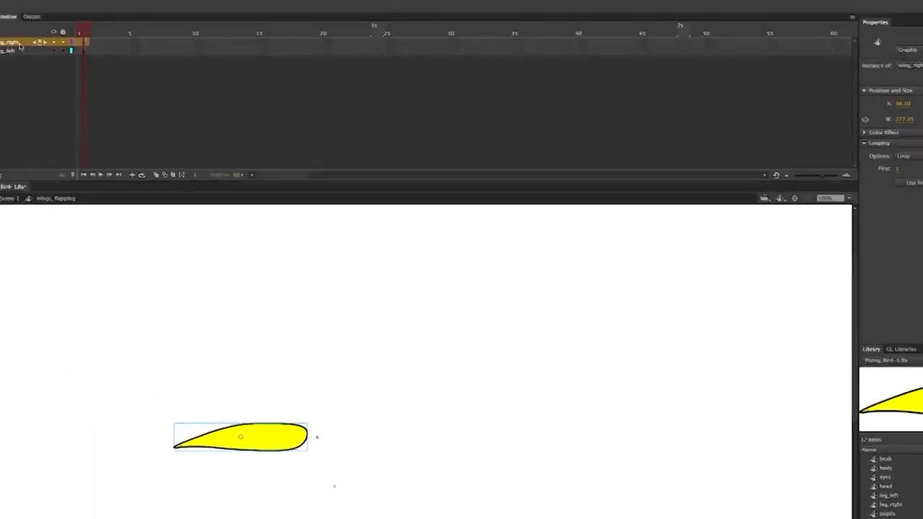
click(54, 69)
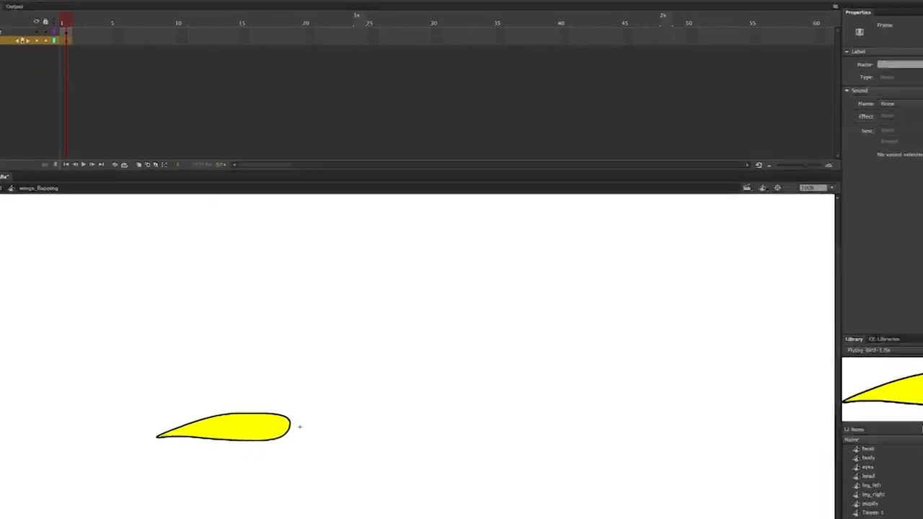
drag(424, 417, 310, 390)
key(super+equal)
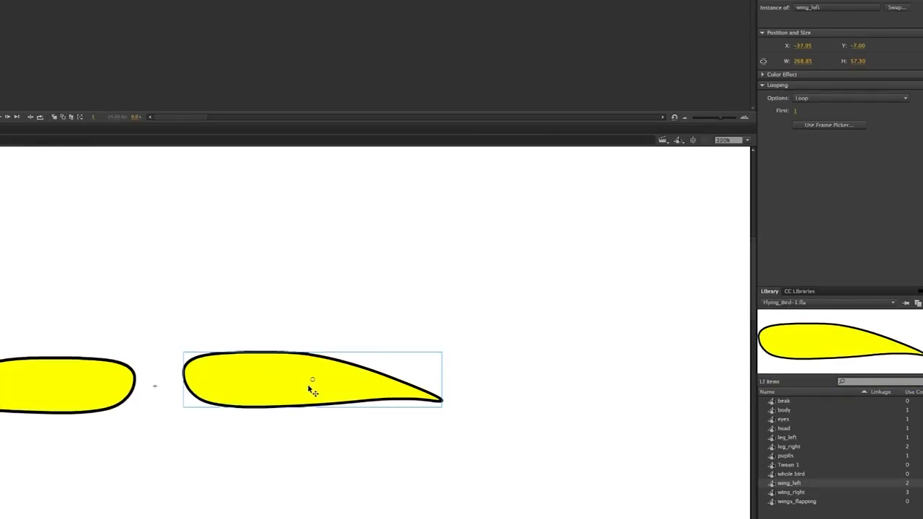
Nudge the wing_right instance up until it lines up with the wing_left instance
scroll(318, 435, left, 5)
drag(268, 384, 265, 385)
key(Up)
key(Up)
key(Up)
key(Up)
key(Up)
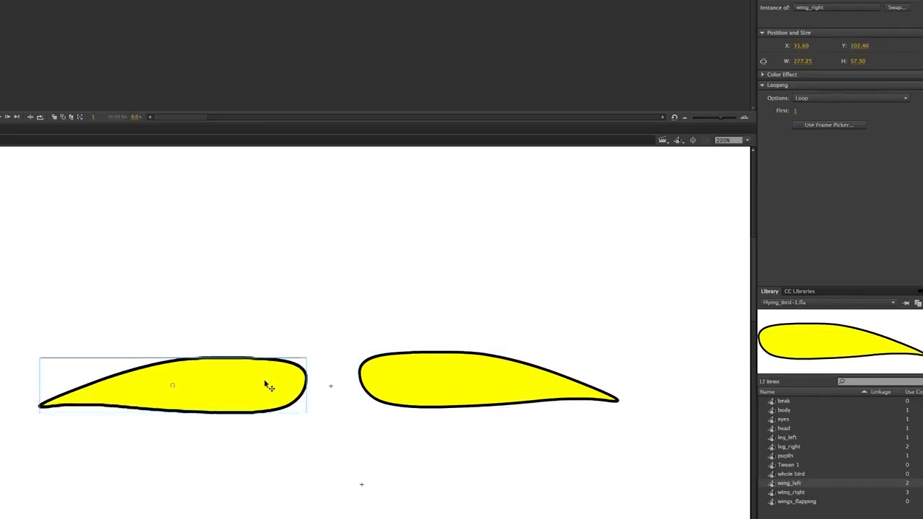
key(Up)
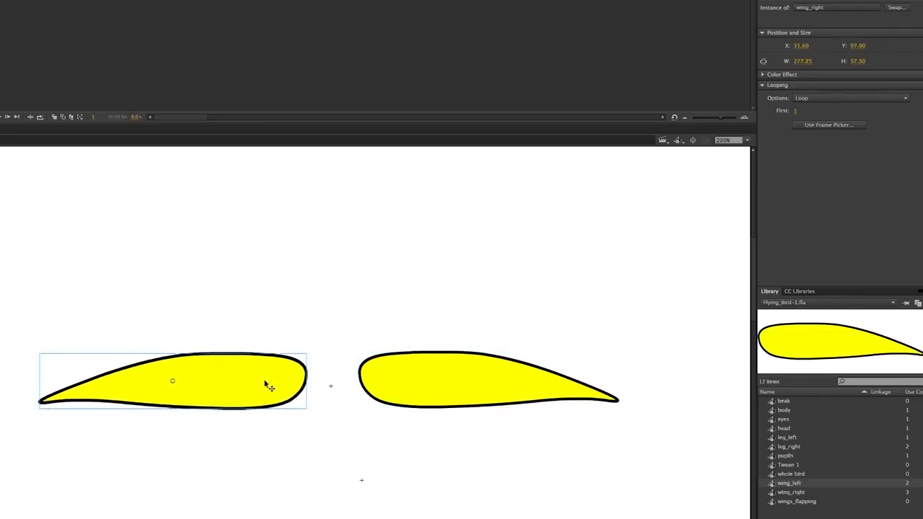
click(427, 387)
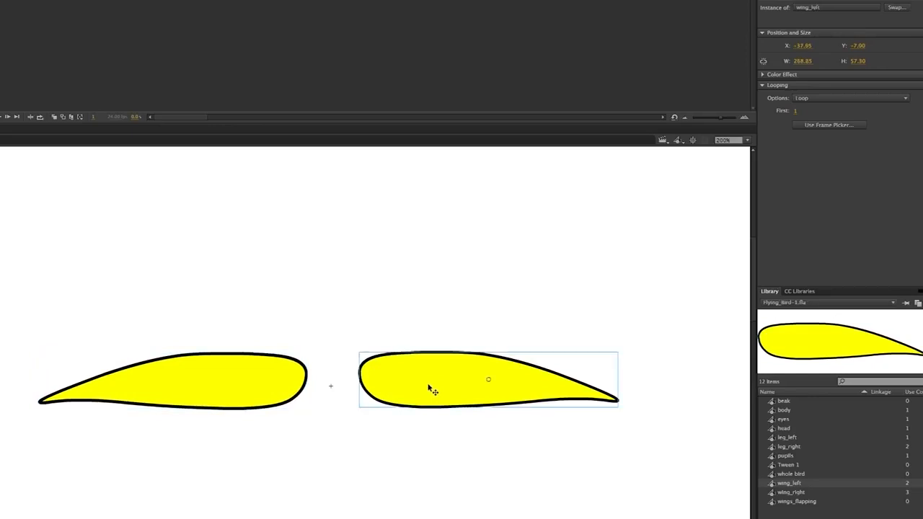
click(438, 318)
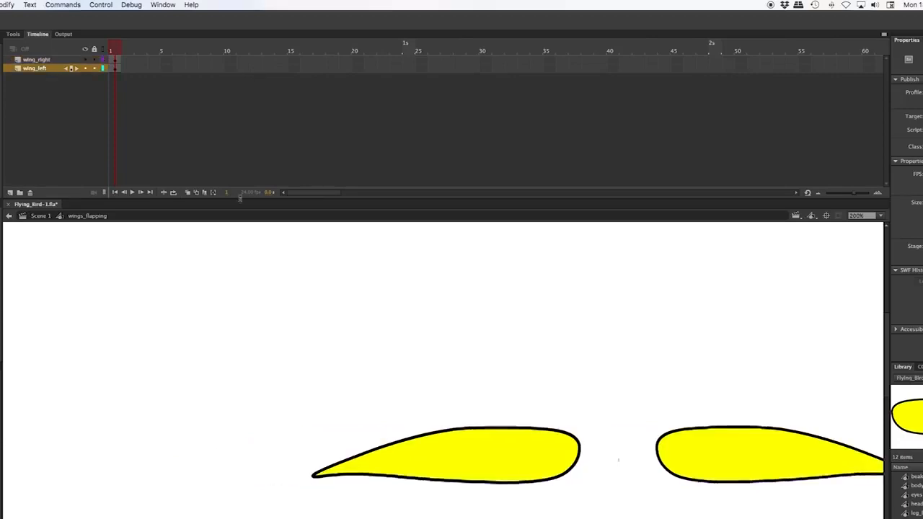
Extend both wing layers to frame 12 of the timeline
click(257, 60)
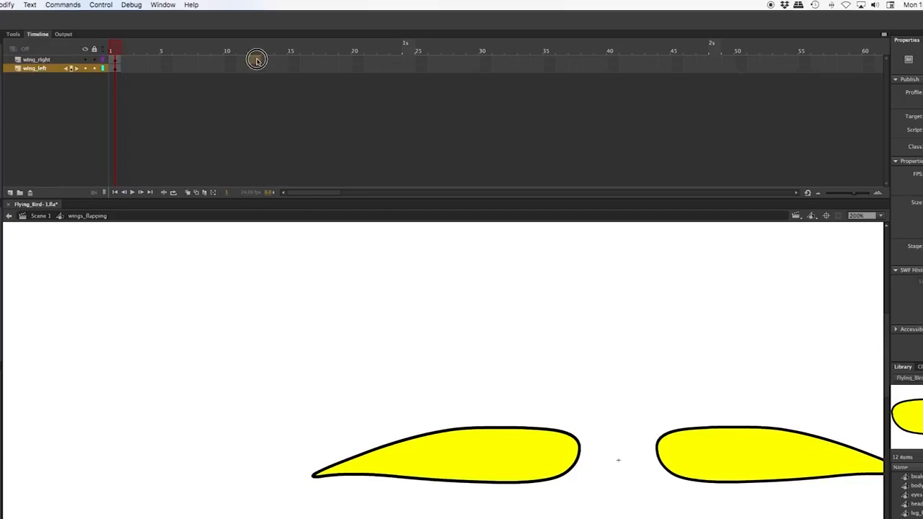
drag(256, 60, 256, 74)
key(F6)
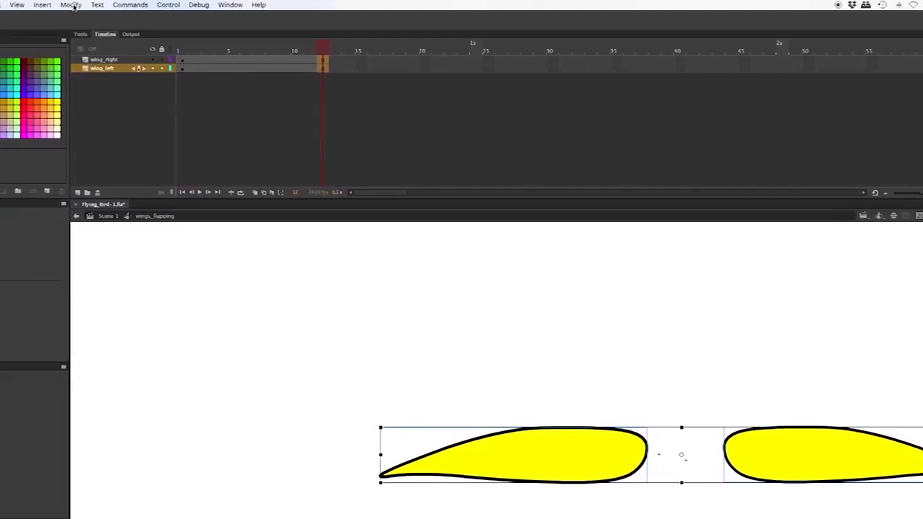
click(44, 5)
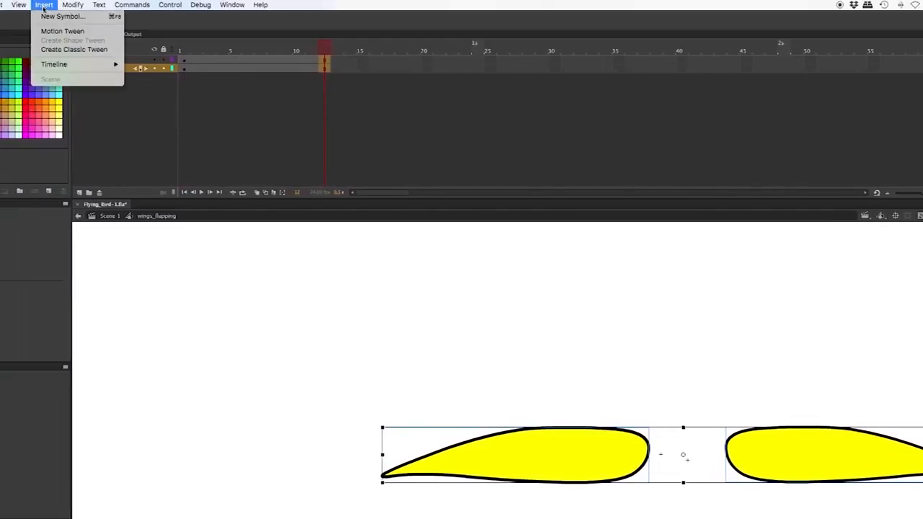
mouse_move(76, 65)
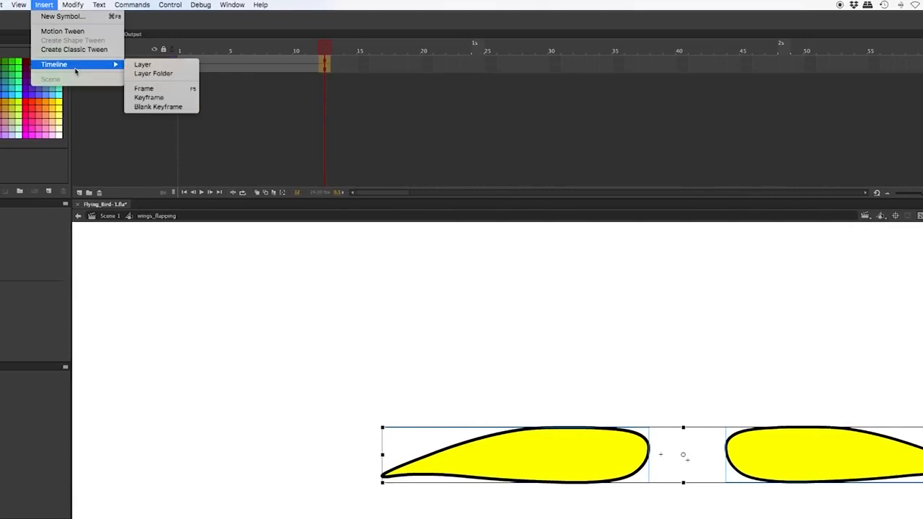
click(168, 91)
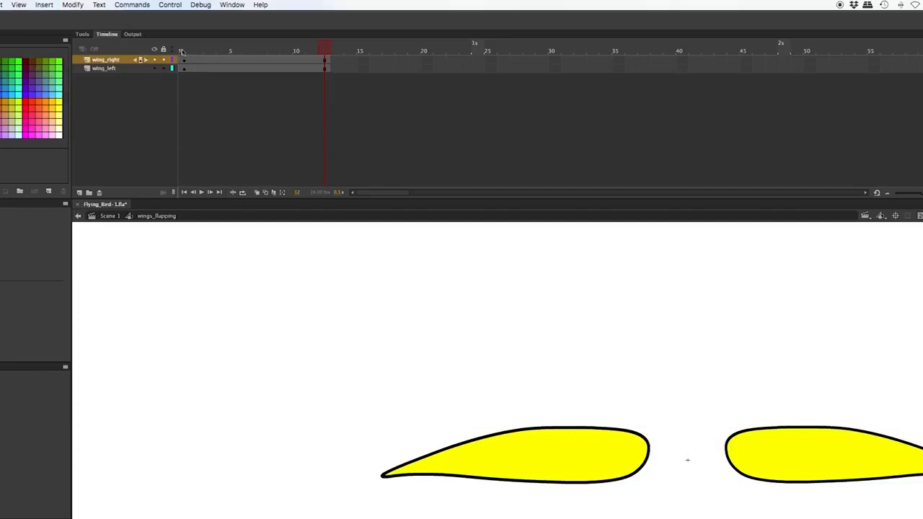
Create a motion tween on the wing_right layer
click(108, 60)
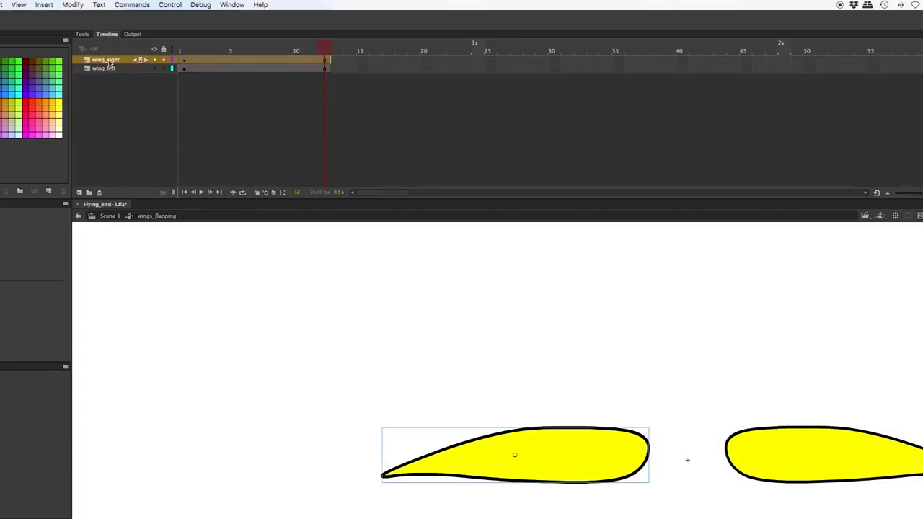
click(186, 50)
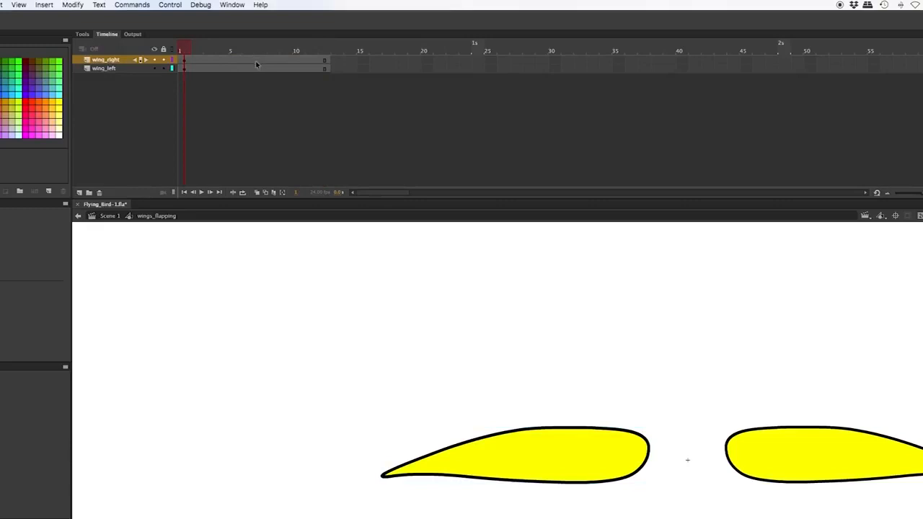
right_click(256, 60)
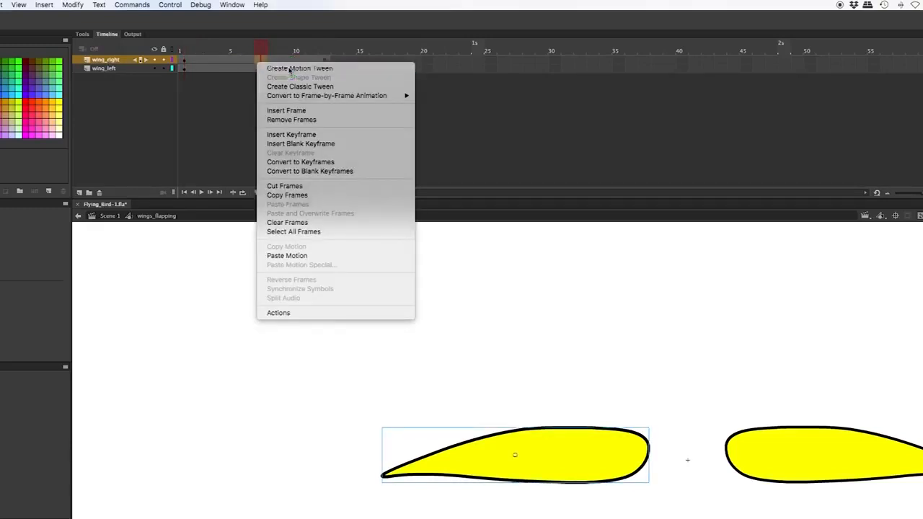
click(289, 69)
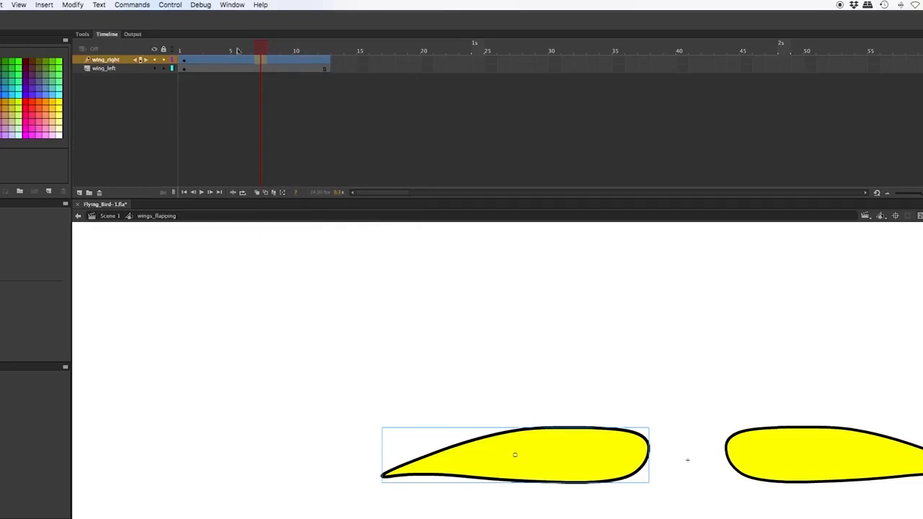
At frame 1, move the right wing's transformation point to its rounded inner end and rotate the wing so its tip points down
click(186, 51)
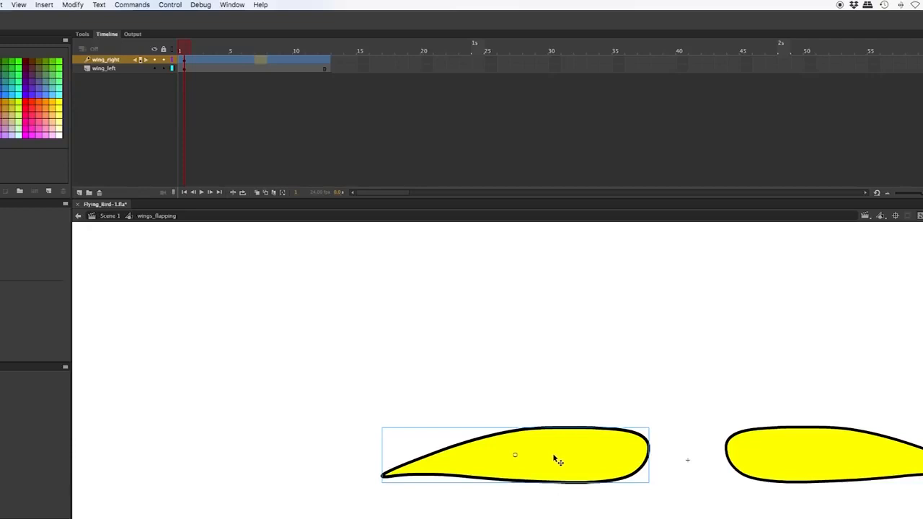
key(q)
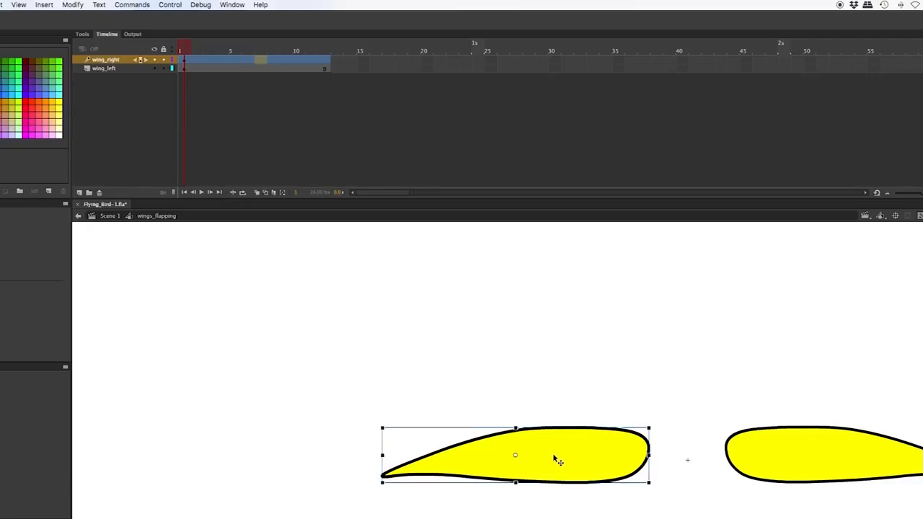
click(515, 456)
drag(516, 456, 644, 445)
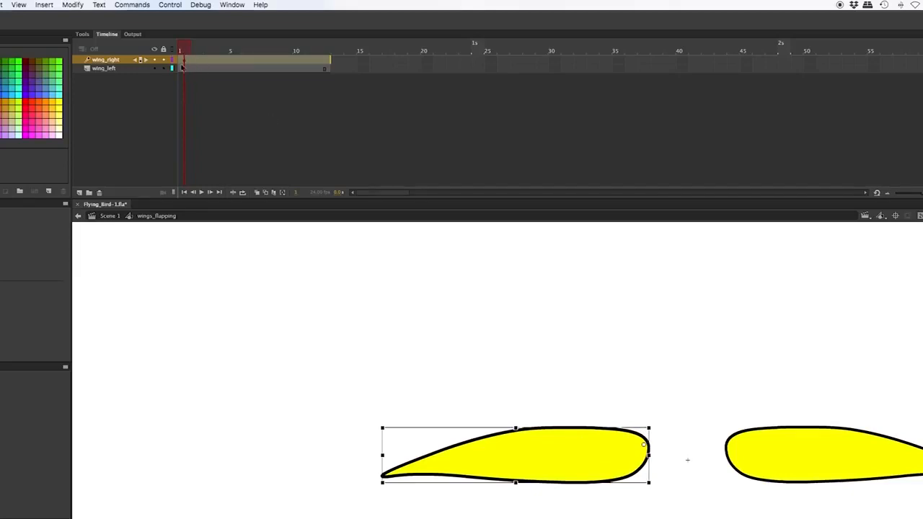
drag(386, 492, 429, 456)
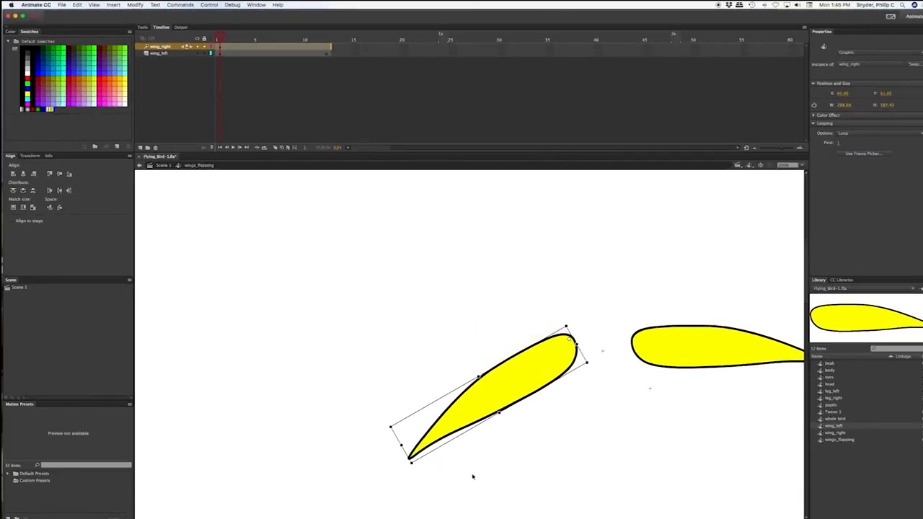
At frame 6, rotate the right wing around its inner end so the tip is raised well above the shoulder
click(271, 48)
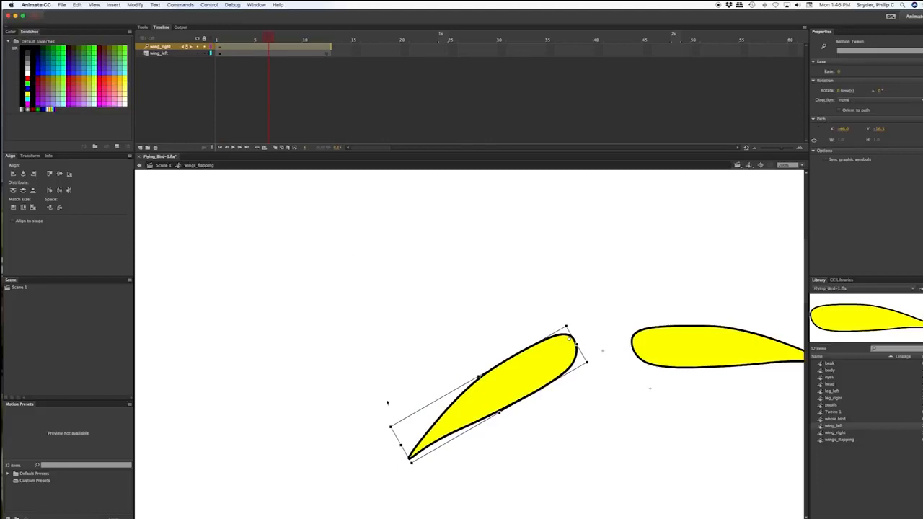
drag(393, 432, 384, 224)
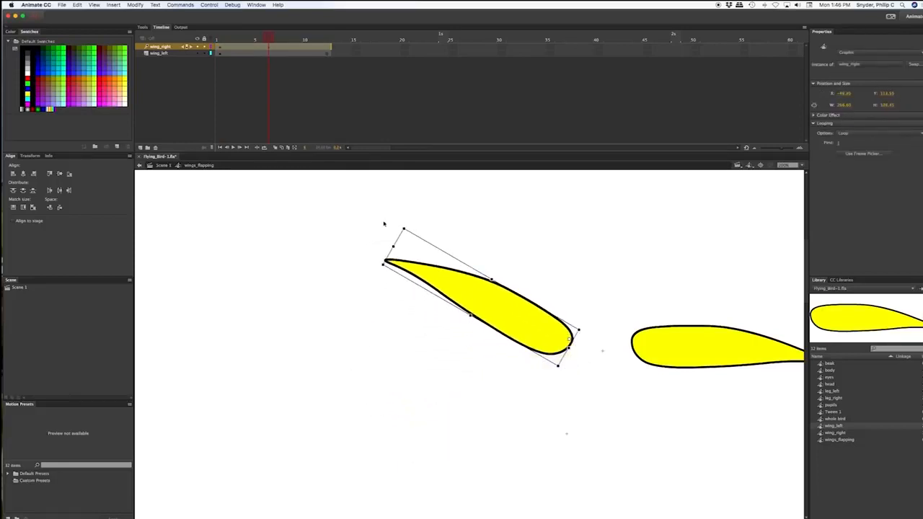
click(288, 70)
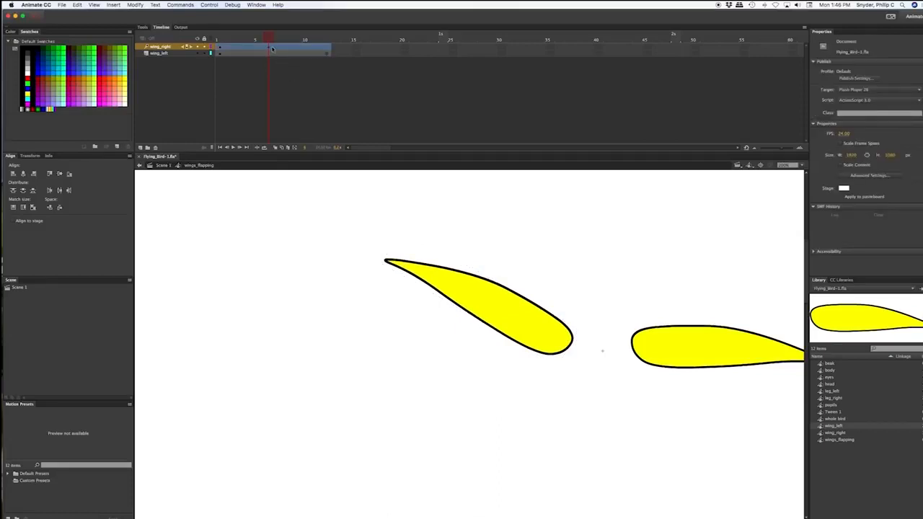
click(445, 281)
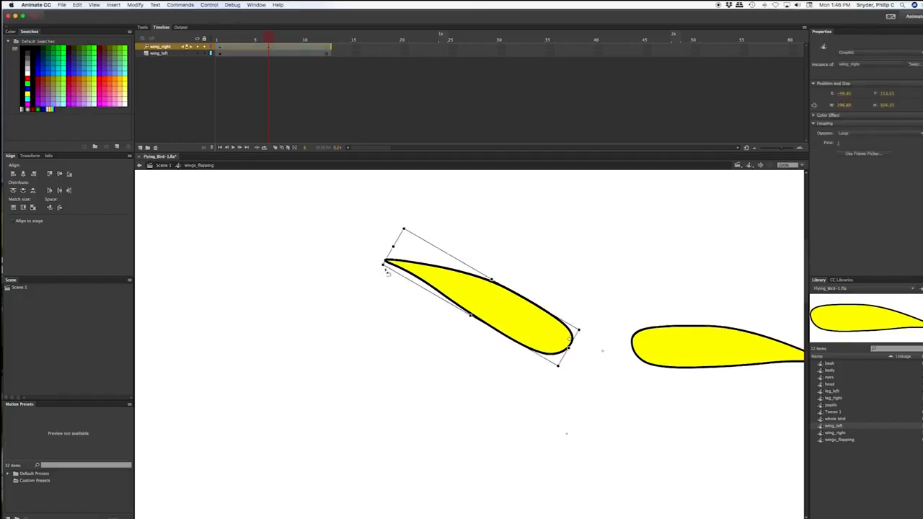
drag(389, 260, 390, 251)
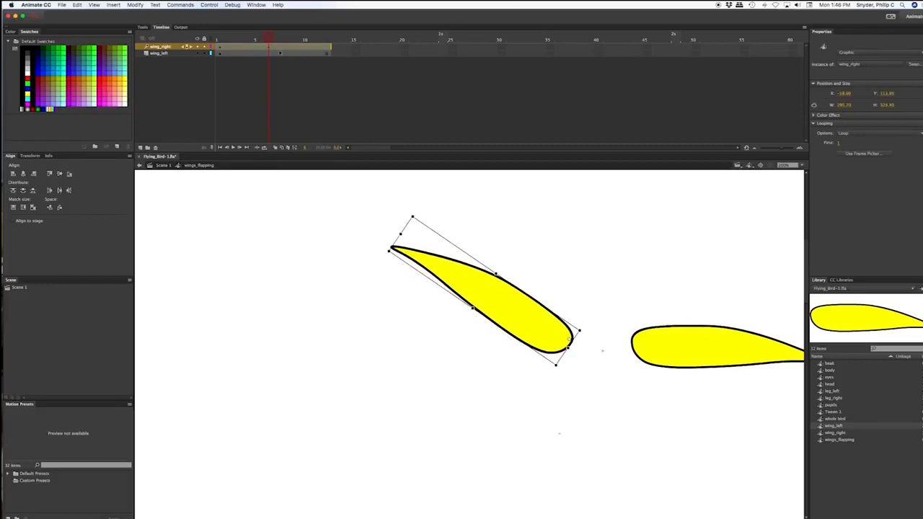
At frame 12, rotate the right wing so its tip points down again
click(328, 47)
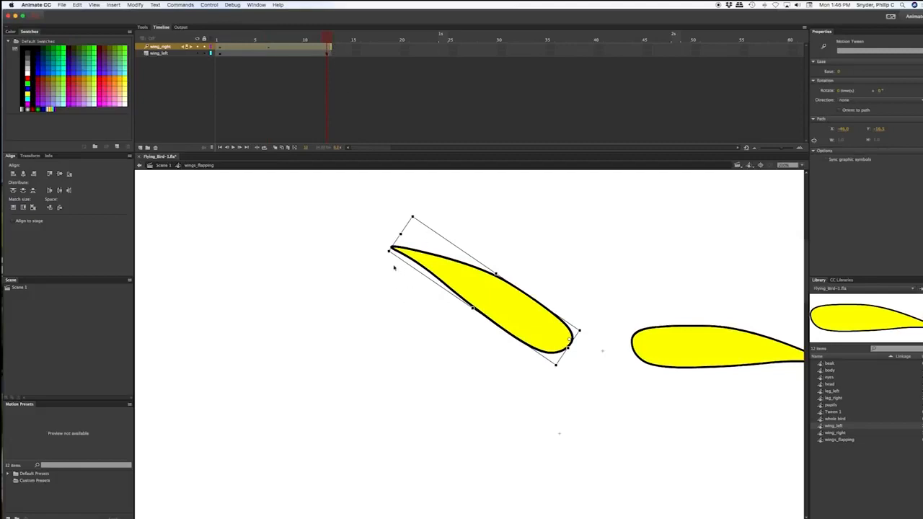
drag(392, 256, 444, 466)
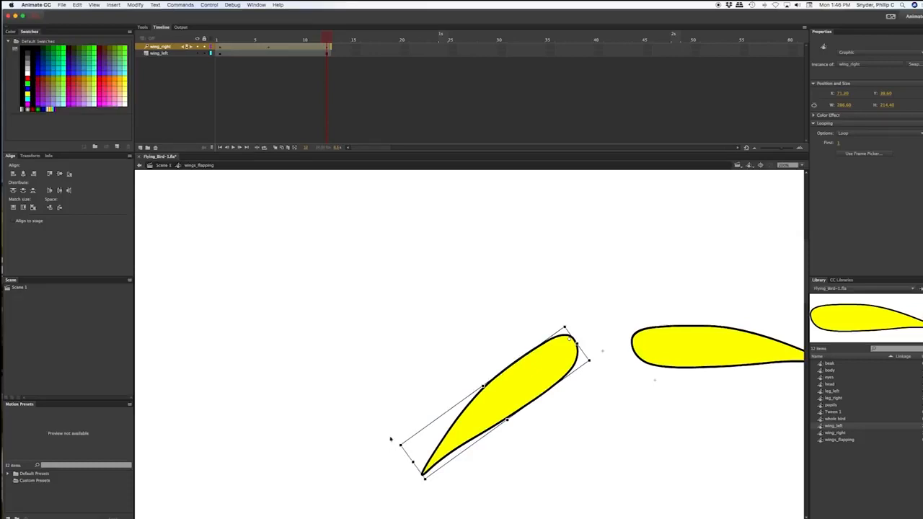
mouse_move(325, 41)
mouse_down()
mouse_move(214, 39)
mouse_move(355, 46)
mouse_move(330, 45)
mouse_move(347, 37)
mouse_move(210, 36)
mouse_move(331, 36)
mouse_up()
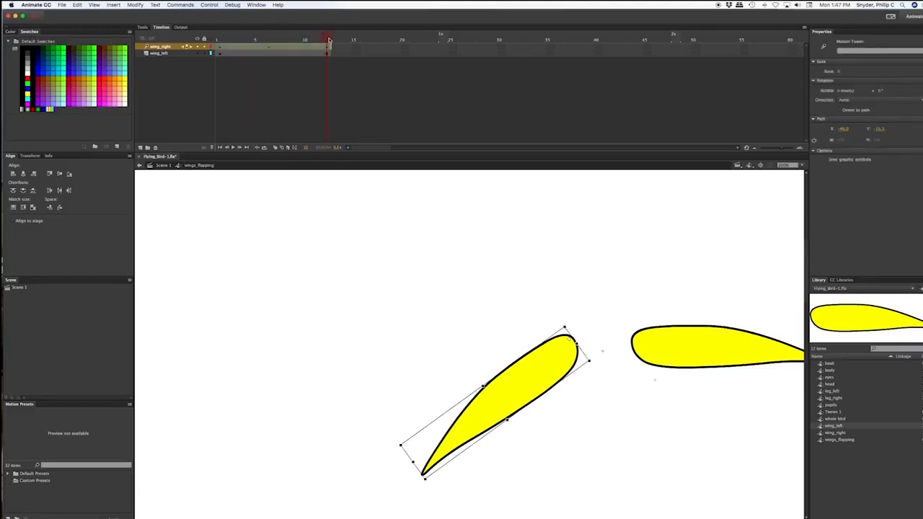
Adjust the right wing's rotation at frame 12 so it matches its downward pose at frame 1
click(220, 39)
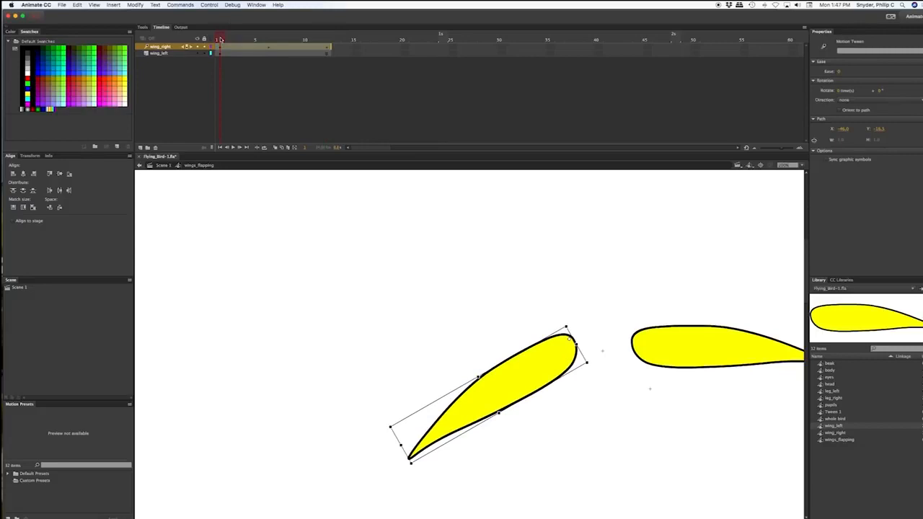
click(329, 40)
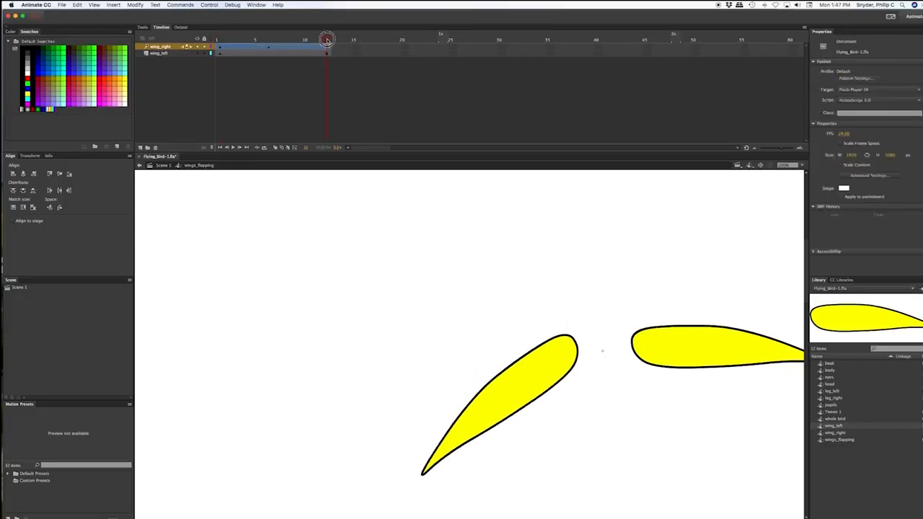
drag(398, 447, 394, 440)
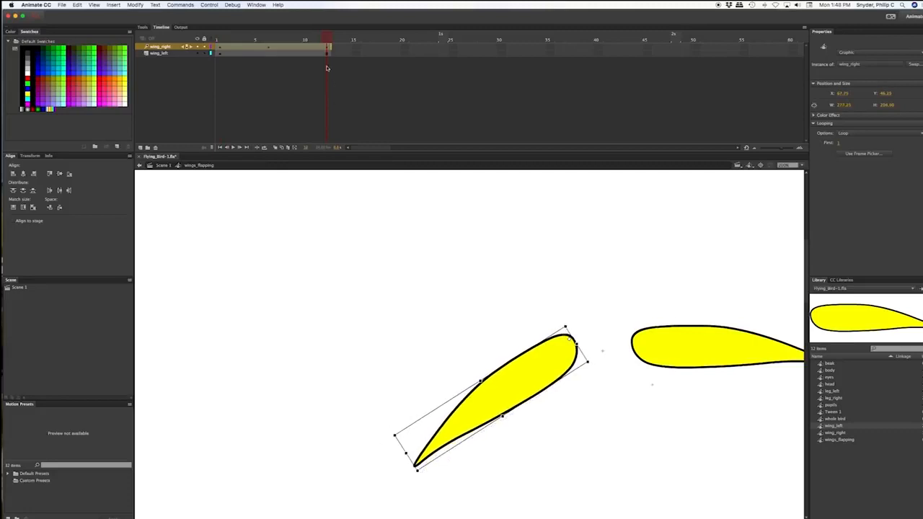
mouse_move(327, 39)
mouse_down()
mouse_move(210, 39)
mouse_move(330, 39)
mouse_up()
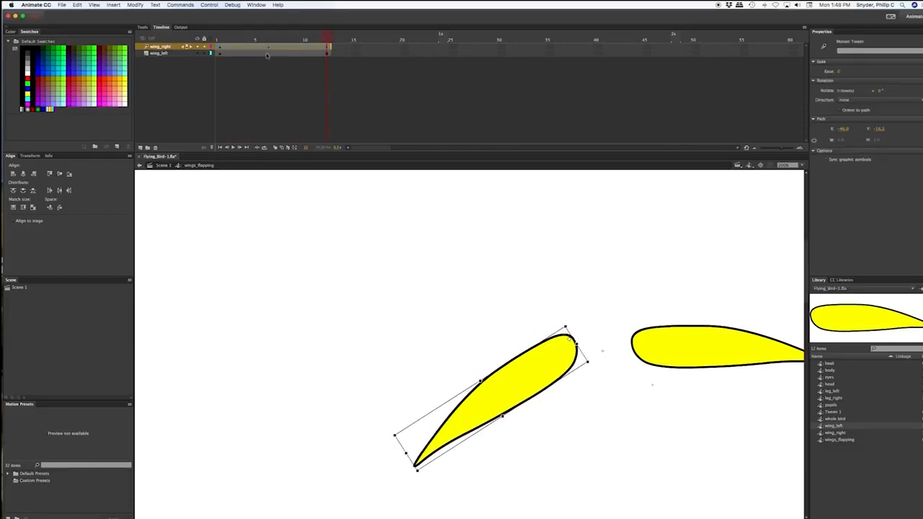
Create a motion tween on the wing_left layer and move the left wing's transformation point to its rounded inner end at frame 1
right_click(267, 55)
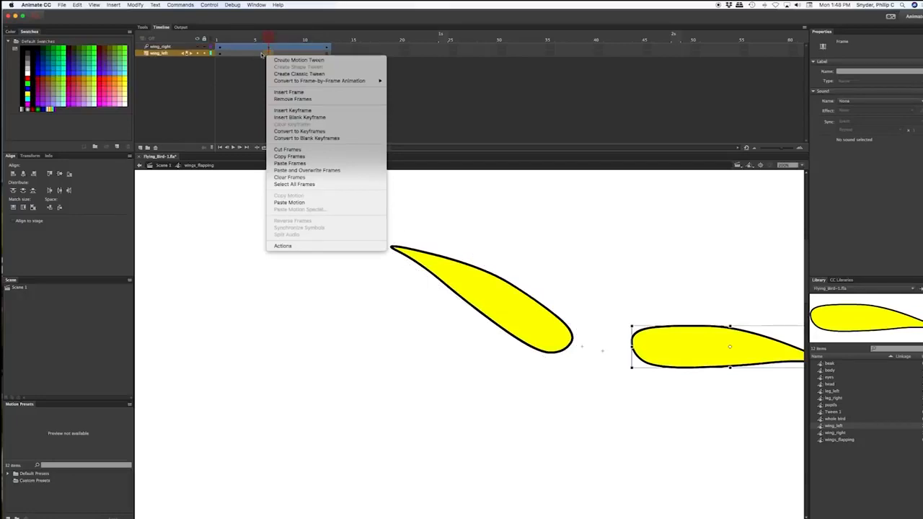
click(292, 61)
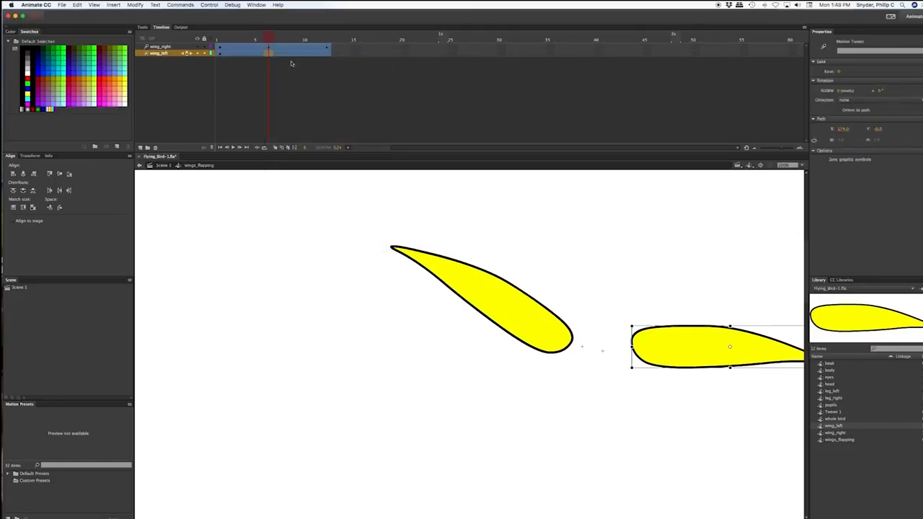
click(220, 40)
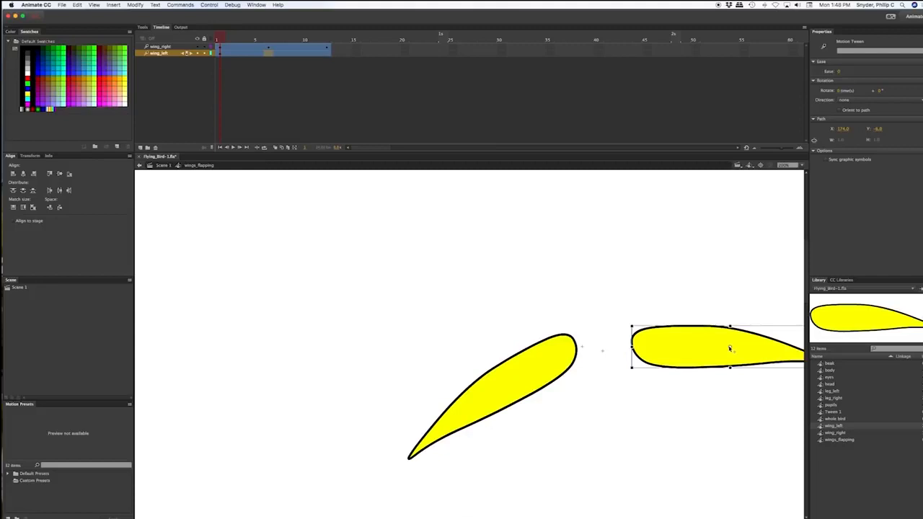
drag(729, 348, 633, 344)
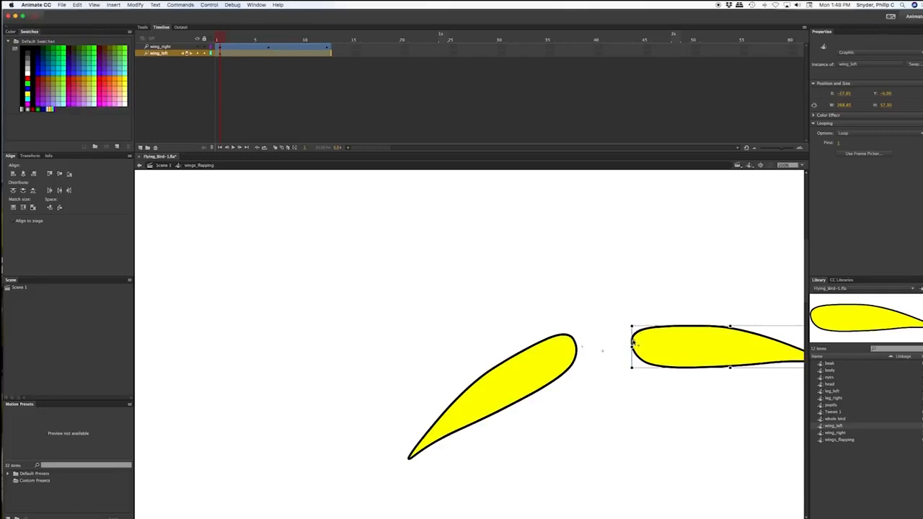
At frame 1, rotate the left wing around its inner end so its tip points down, mirroring the right wing
scroll(715, 410, right, 5)
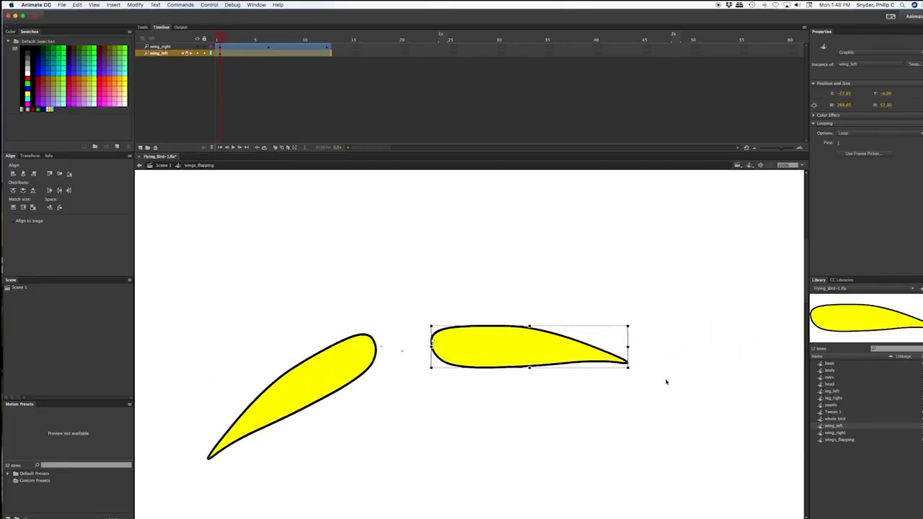
drag(628, 387, 604, 470)
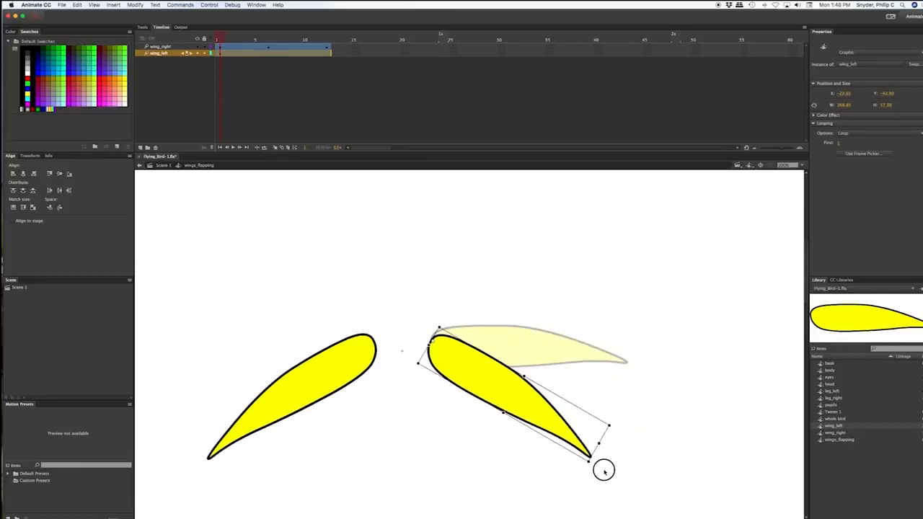
drag(604, 470, 604, 471)
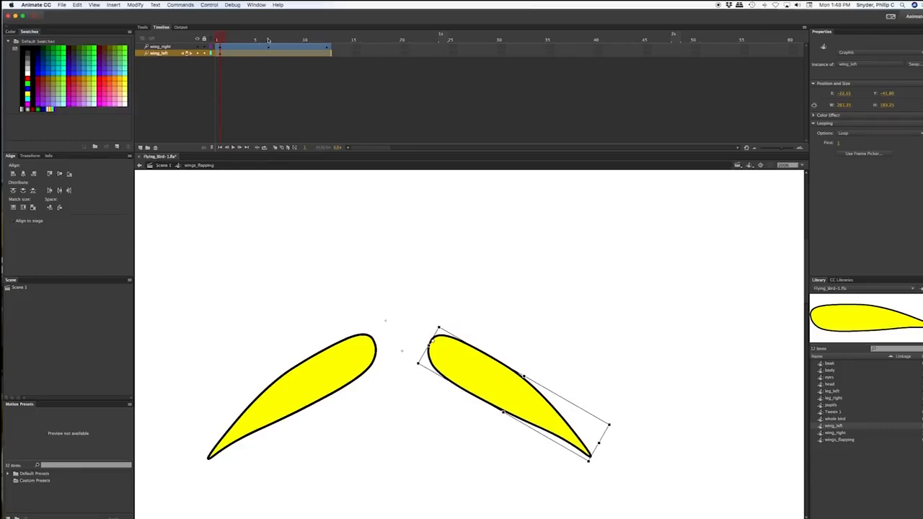
At frame 6, rotate the left wing so its tip is raised like the right wing's
click(270, 40)
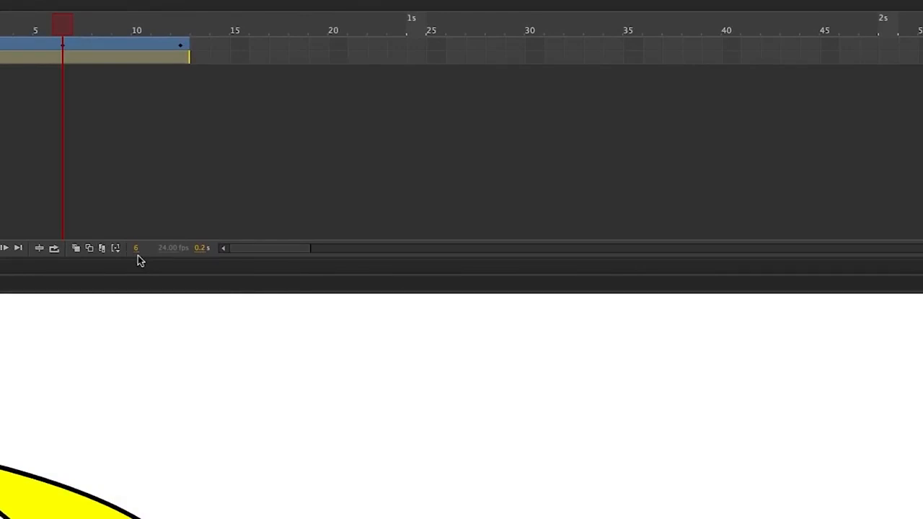
mouse_move(63, 29)
mouse_down()
mouse_move(169, 30)
mouse_move(2, 29)
mouse_move(185, 36)
mouse_move(62, 26)
mouse_move(70, 30)
mouse_up()
click(70, 57)
drag(636, 459, 586, 250)
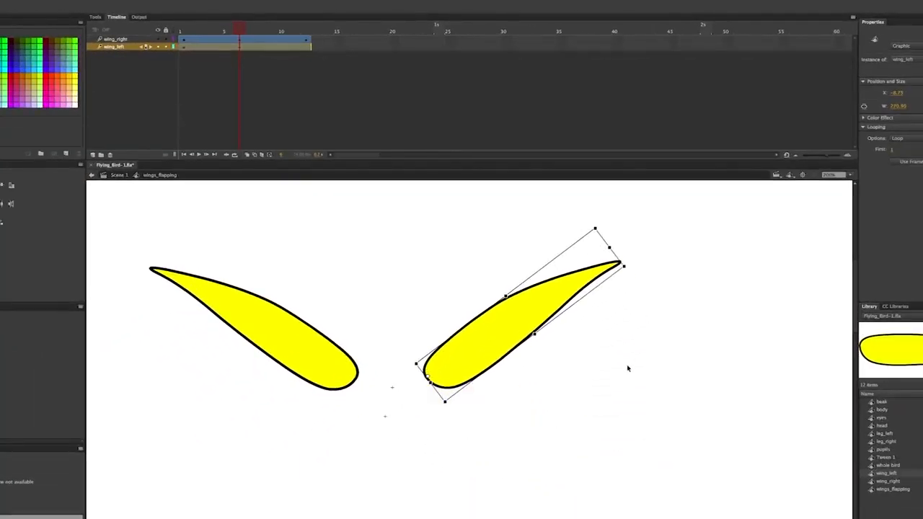
At frame 12, rotate the left wing so its tip points down again, and scrub the flap back to frame 1
click(252, 31)
drag(253, 31, 306, 31)
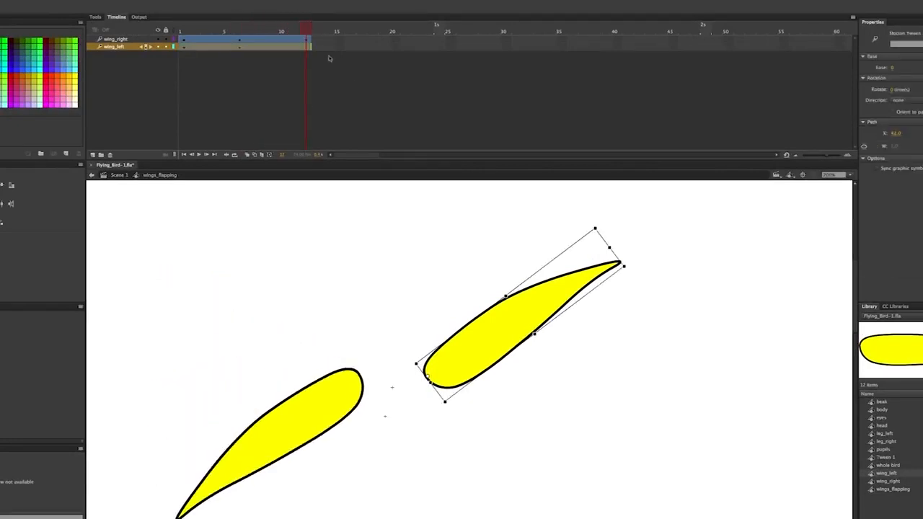
drag(628, 271, 581, 518)
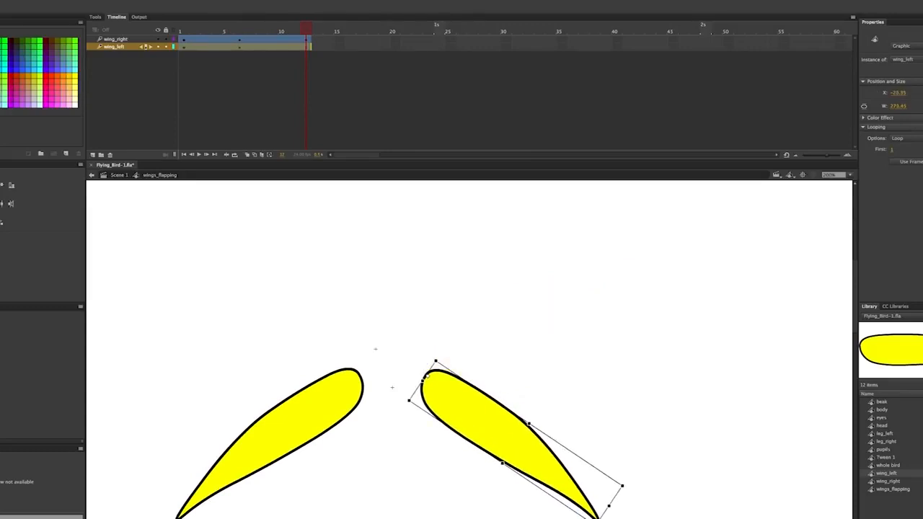
drag(307, 31, 167, 47)
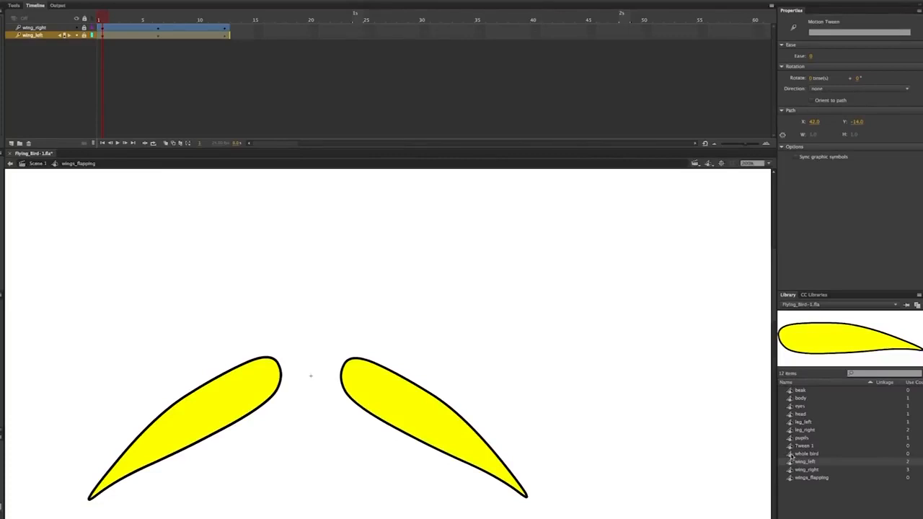
Open the whole bird symbol for editing and preview the wings_flapping animation in the library
double_click(791, 455)
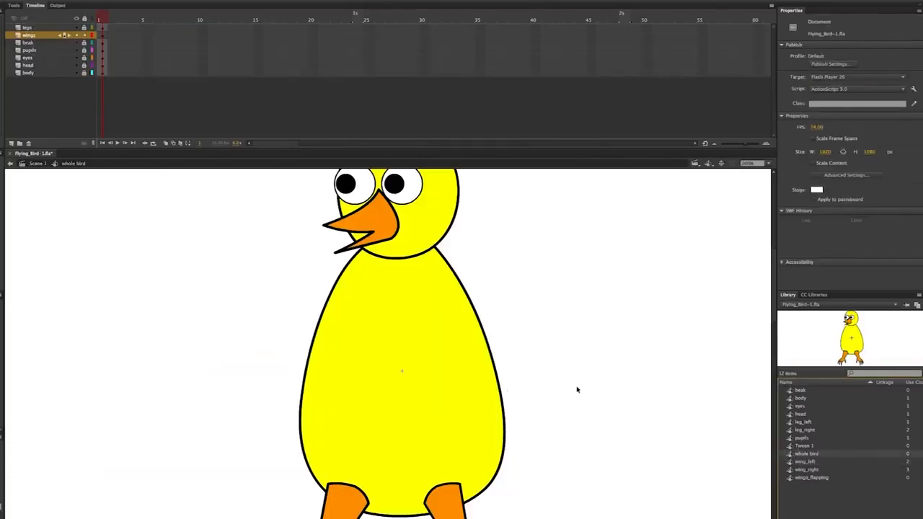
click(791, 478)
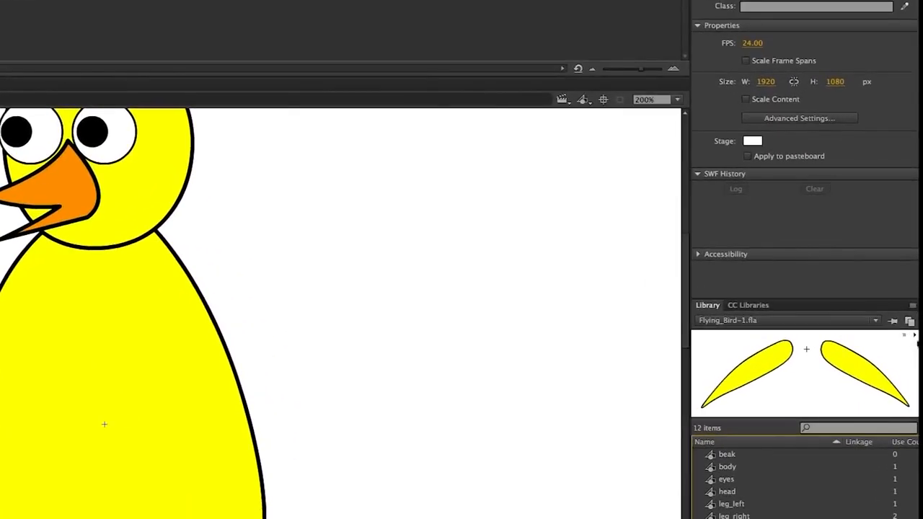
click(914, 337)
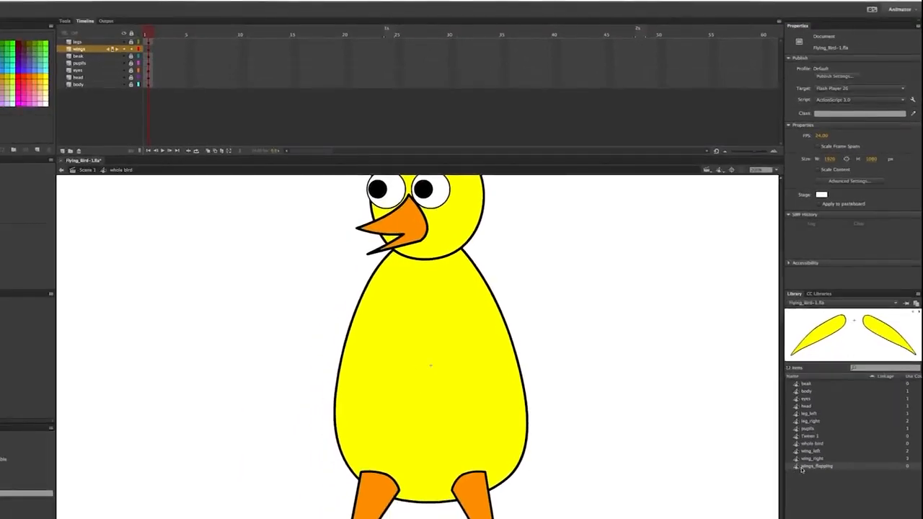
Place a wings_flapping instance on the wings layer and align it with the bird's shoulders just below the head
drag(797, 469, 430, 315)
drag(478, 289, 483, 317)
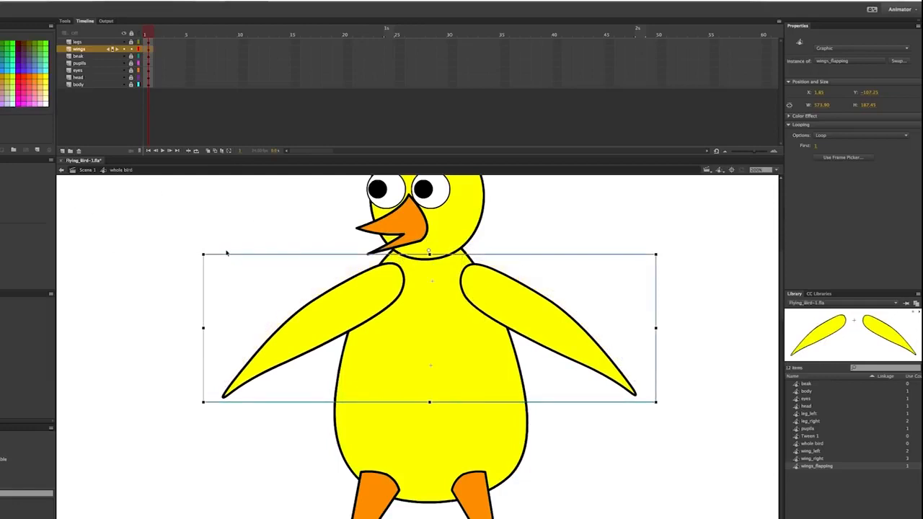
drag(372, 308, 365, 305)
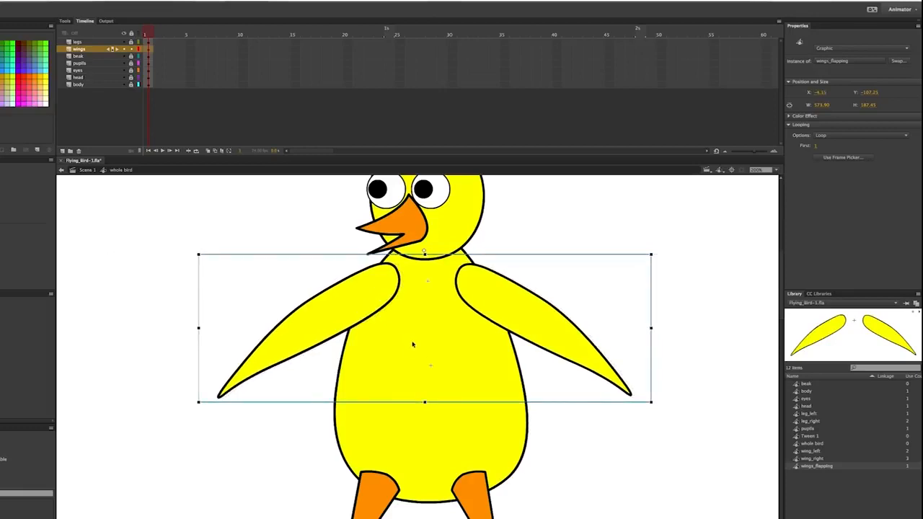
drag(386, 290, 385, 284)
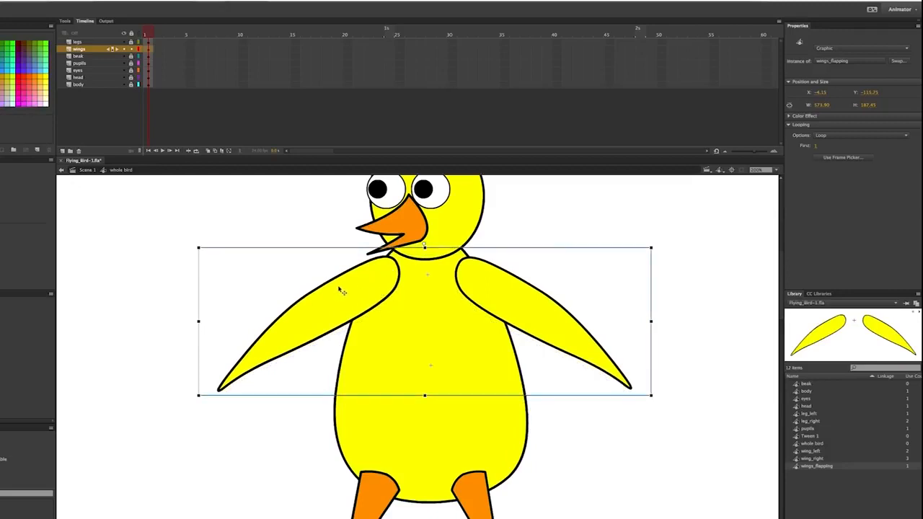
Move the wings layer beneath the body layer so the wings sit behind the body, and lock it
drag(80, 51, 87, 94)
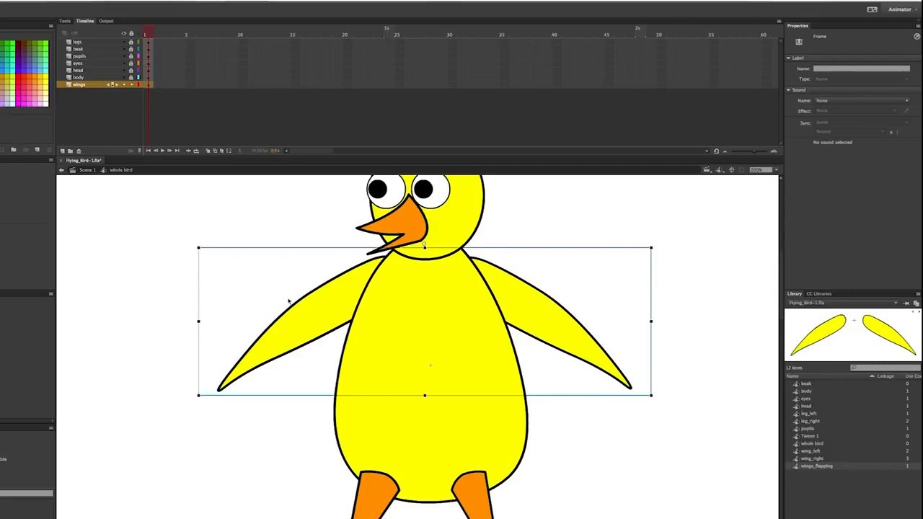
click(131, 84)
scroll(327, 289, up, 2)
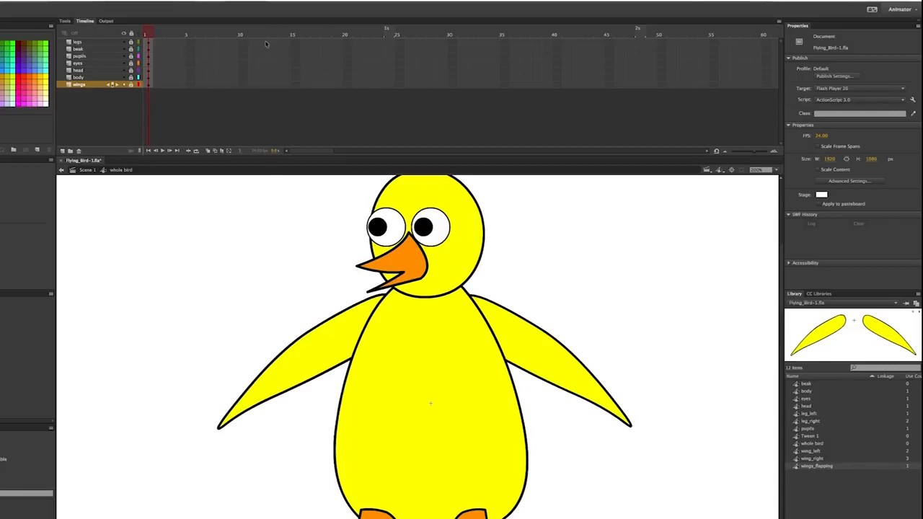
Insert keyframes at frame 12 on all the whole bird layers and scrub the timeline to check the flapping
drag(265, 42, 266, 97)
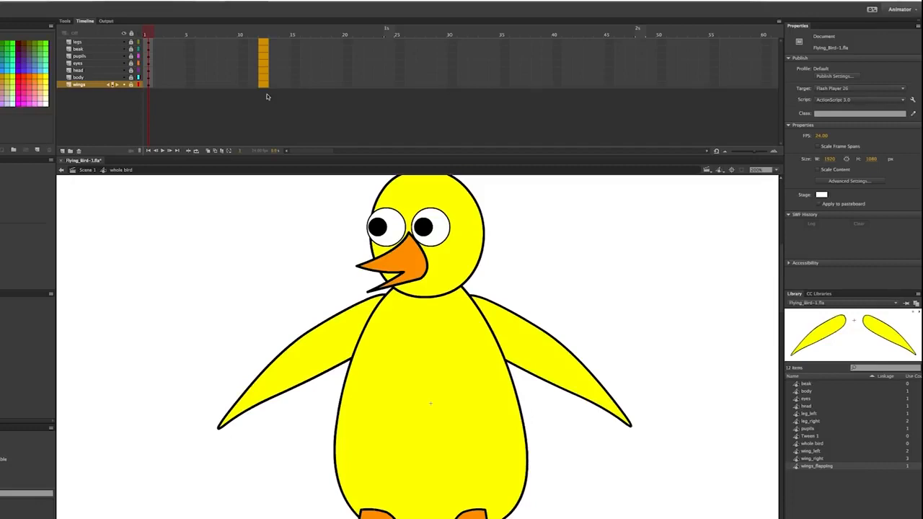
key(F6)
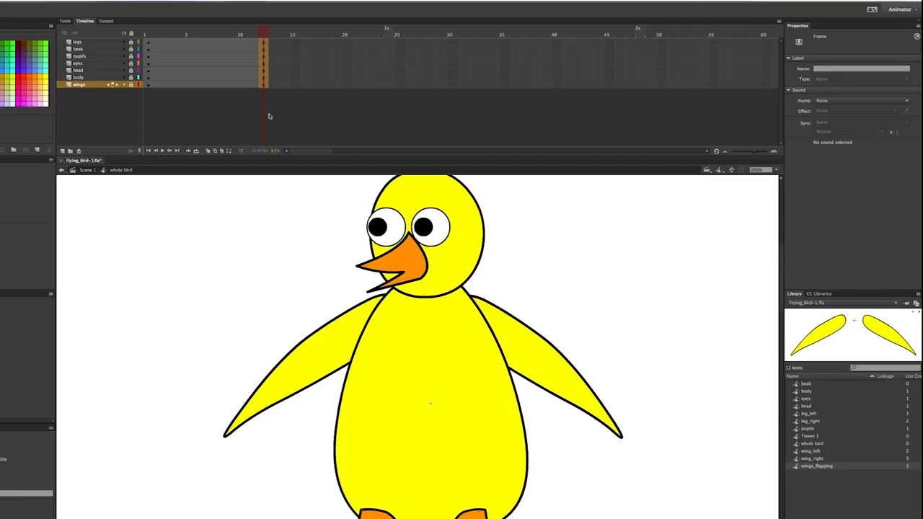
mouse_move(264, 34)
mouse_down()
mouse_move(145, 30)
mouse_move(291, 31)
mouse_move(264, 31)
mouse_up()
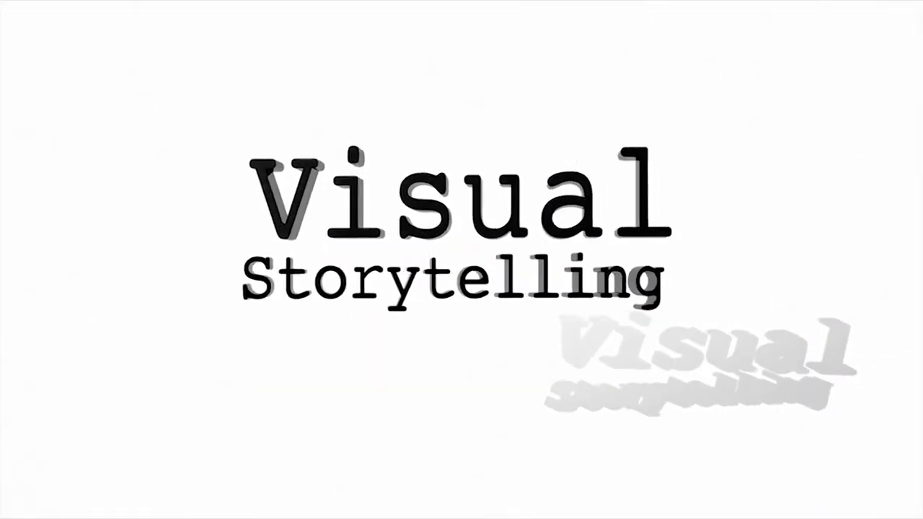